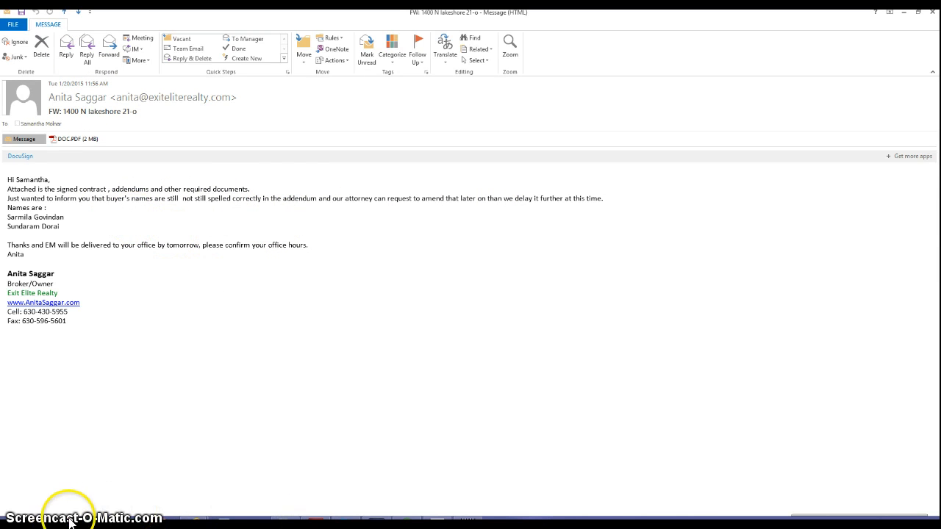
# - Read the agent's note with the correct buyer names, then switch to the 7. Addendums folder
pyautogui.click(97, 522)
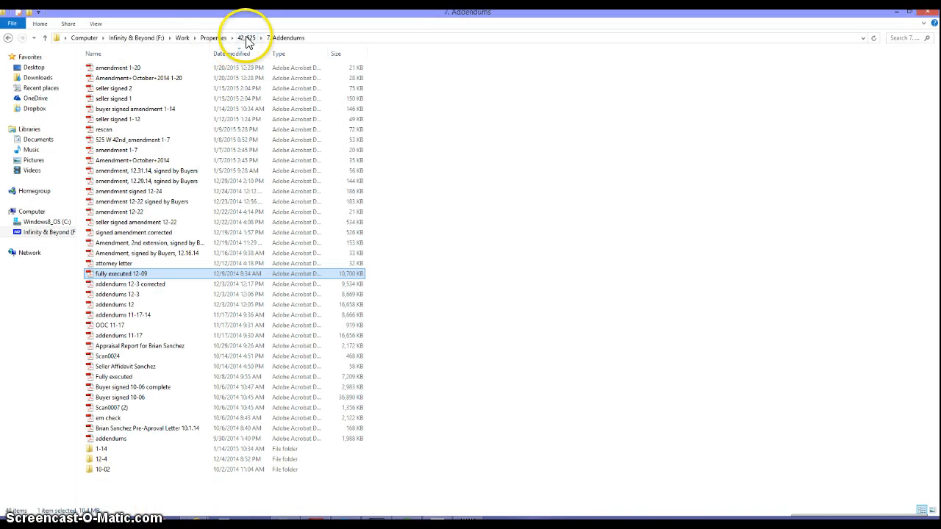
pyautogui.click(213, 37)
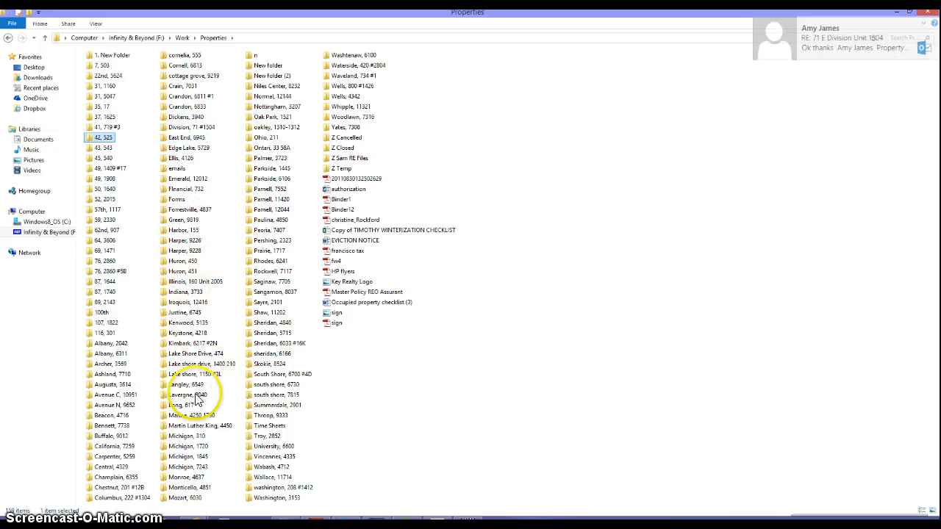
pyautogui.doubleClick(211, 365)
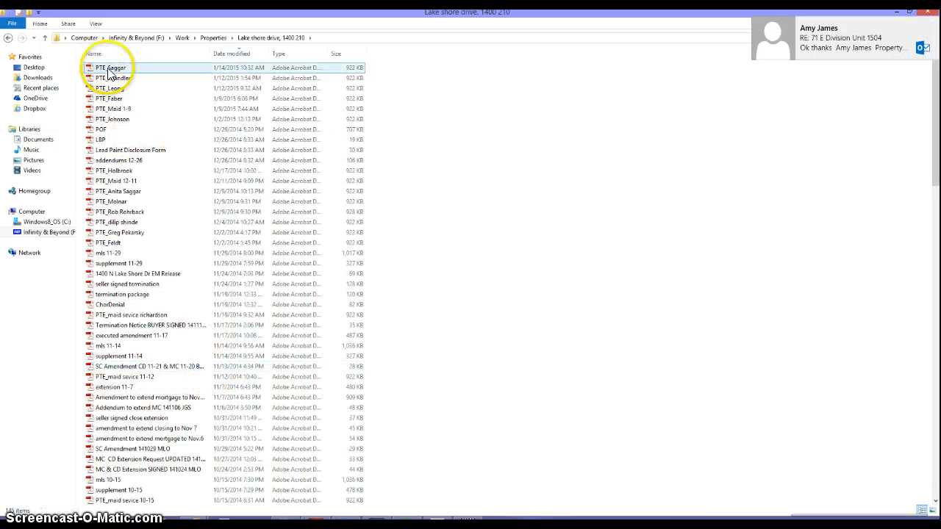
pyautogui.scroll(-1, 214, 423)
pyautogui.scroll(-12, 213, 423)
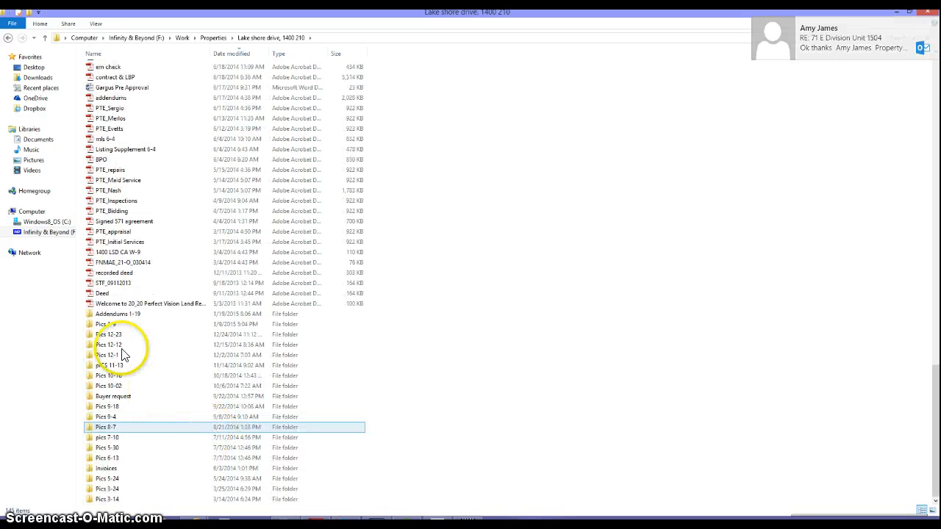
pyautogui.doubleClick(143, 314)
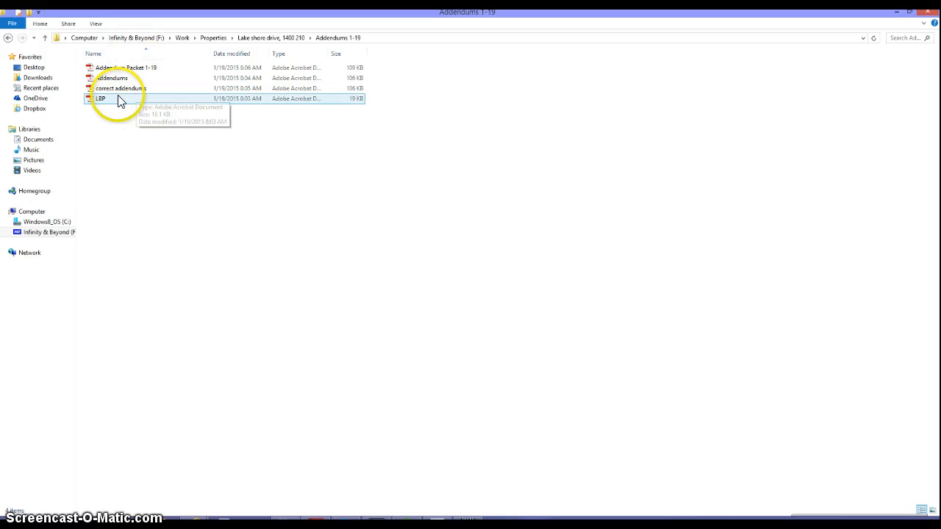
pyautogui.doubleClick(114, 101)
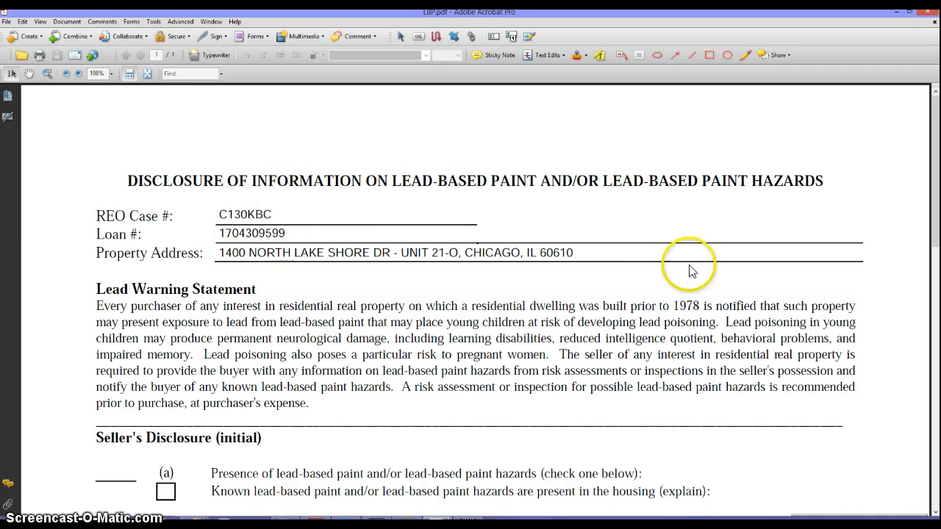
pyautogui.click(928, 11)
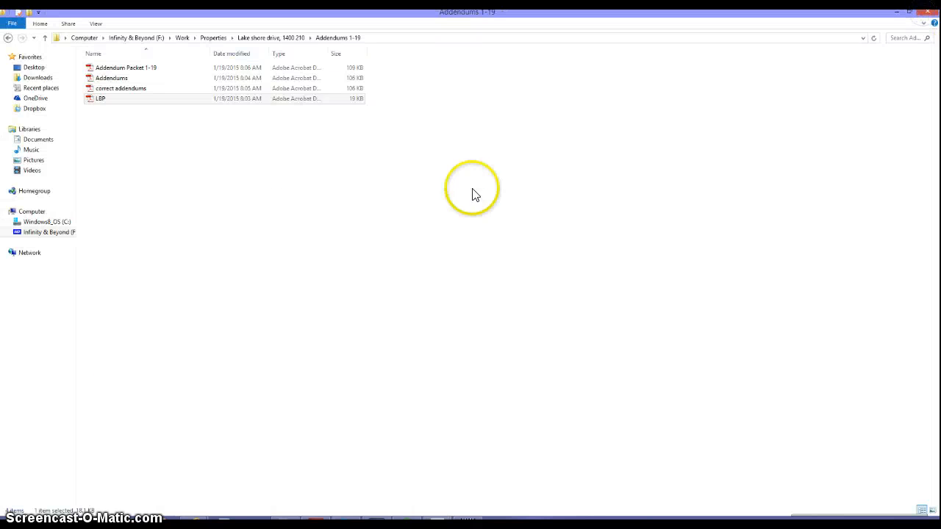
# - Open the Addendum Packet 1-19 PDF from the Addendums 1-19 folder
pyautogui.click(270, 38)
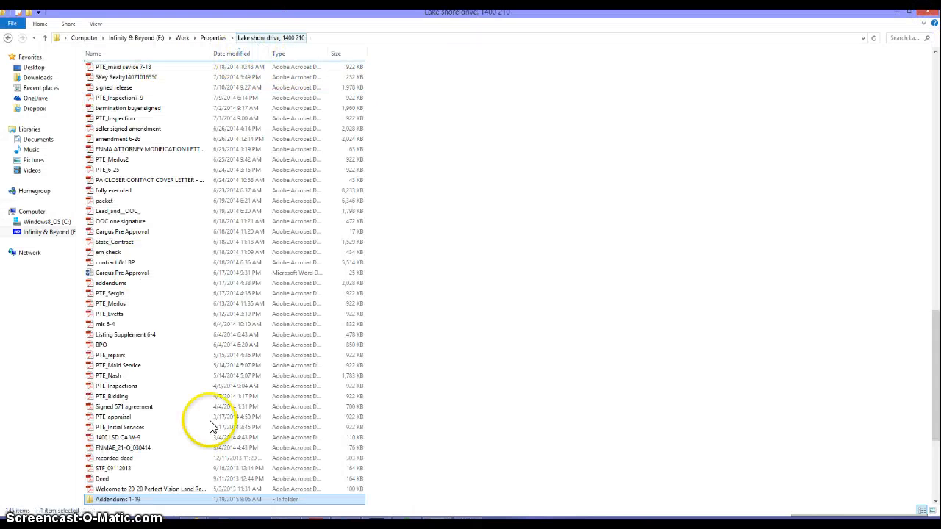
pyautogui.doubleClick(129, 499)
pyautogui.doubleClick(151, 70)
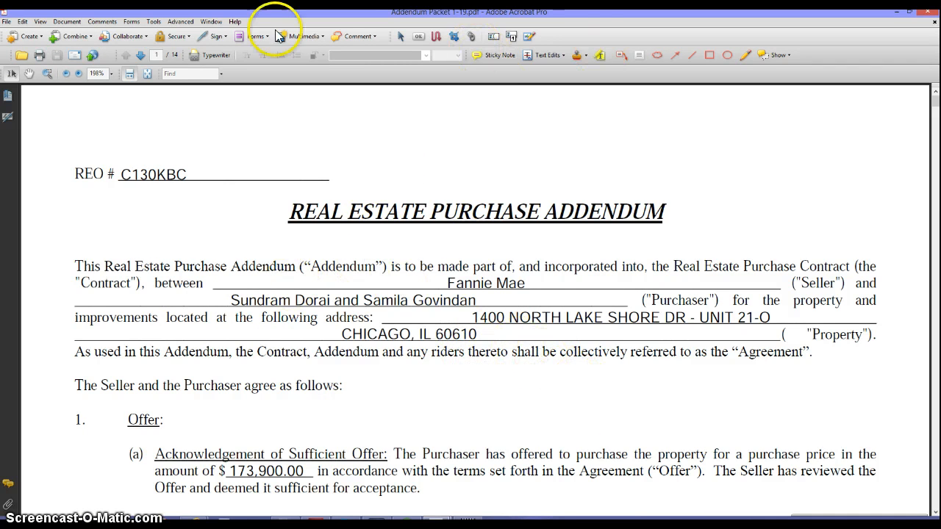
# - Resize the Acrobat addendum window beside the folder, then bring the Outlook inbox forward
pyautogui.moveTo(35, 16); pyautogui.dragTo(233, 16)
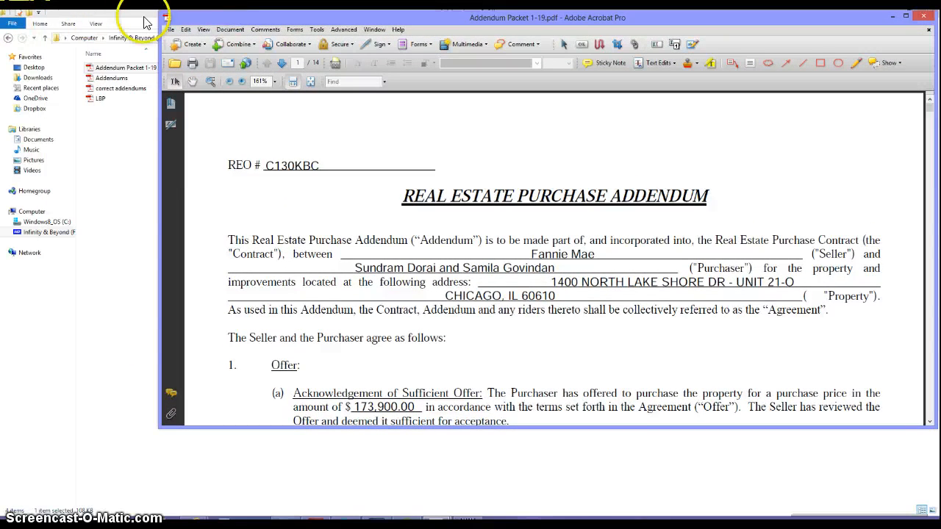
pyautogui.moveTo(159, 10); pyautogui.dragTo(461, 10)
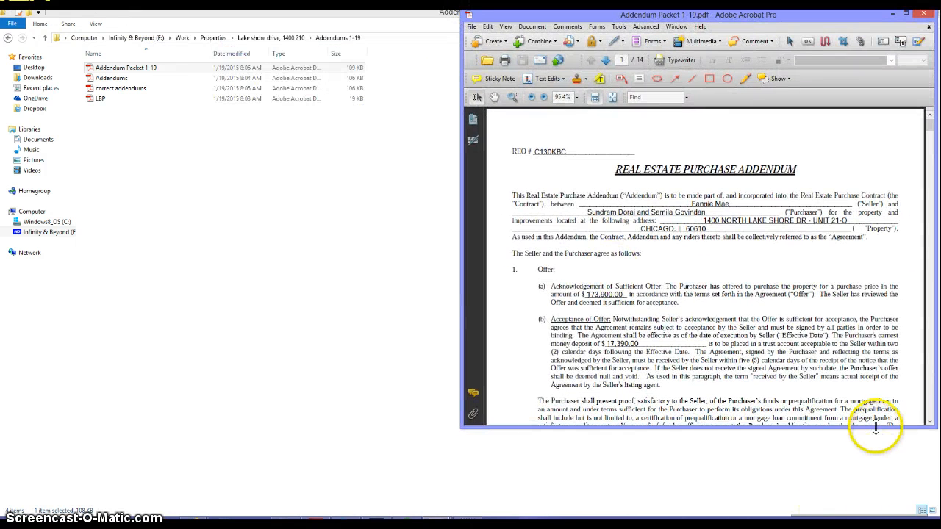
pyautogui.moveTo(882, 427); pyautogui.dragTo(887, 513)
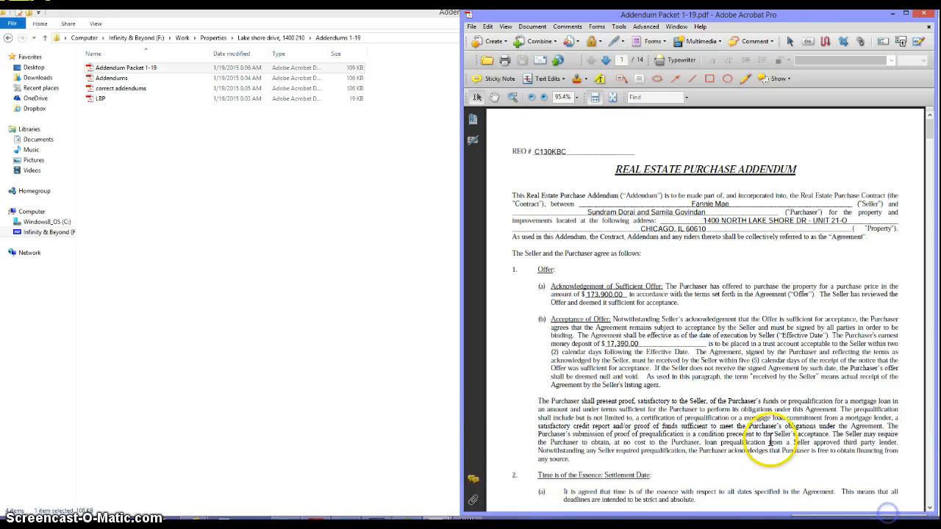
pyautogui.click(64, 521)
pyautogui.click(57, 468)
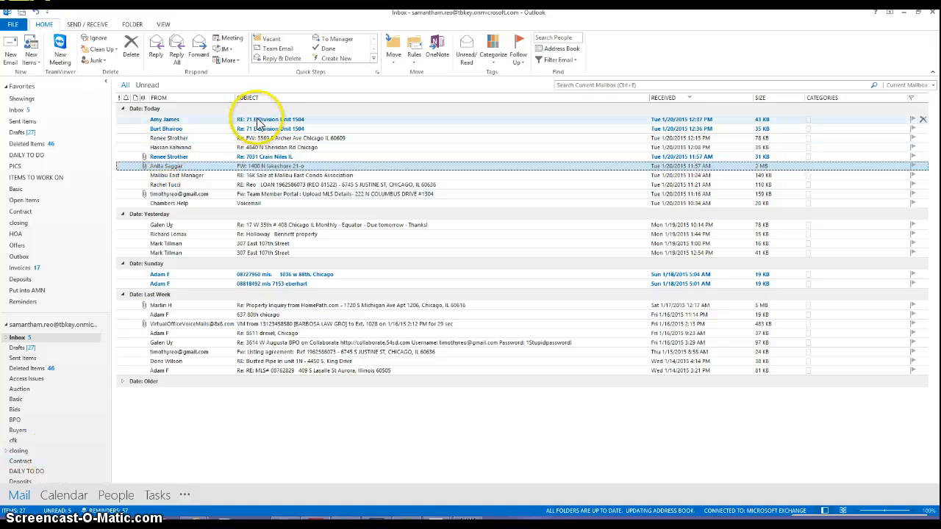
# - Open the agent's email and its DOC.PDF contract attachment in Acrobat
pyautogui.doubleClick(233, 170)
pyautogui.click(87, 138)
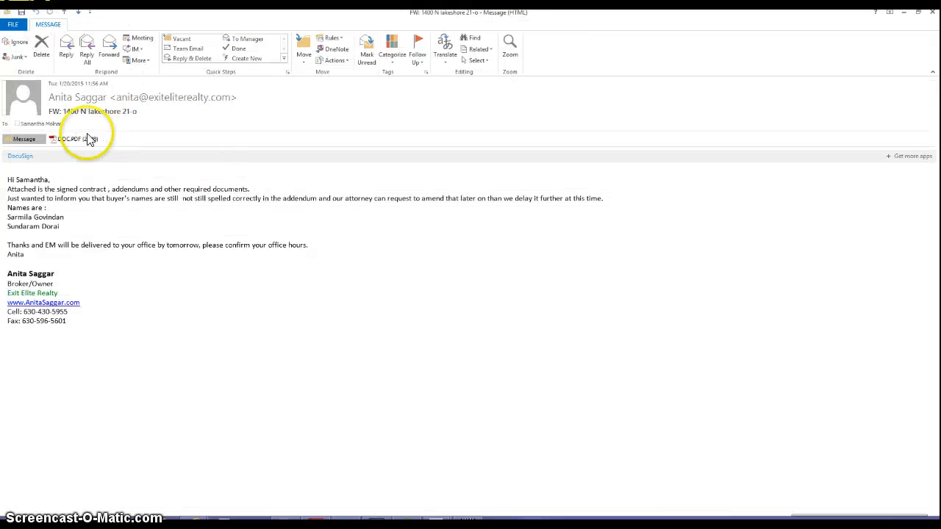
pyautogui.click(191, 219)
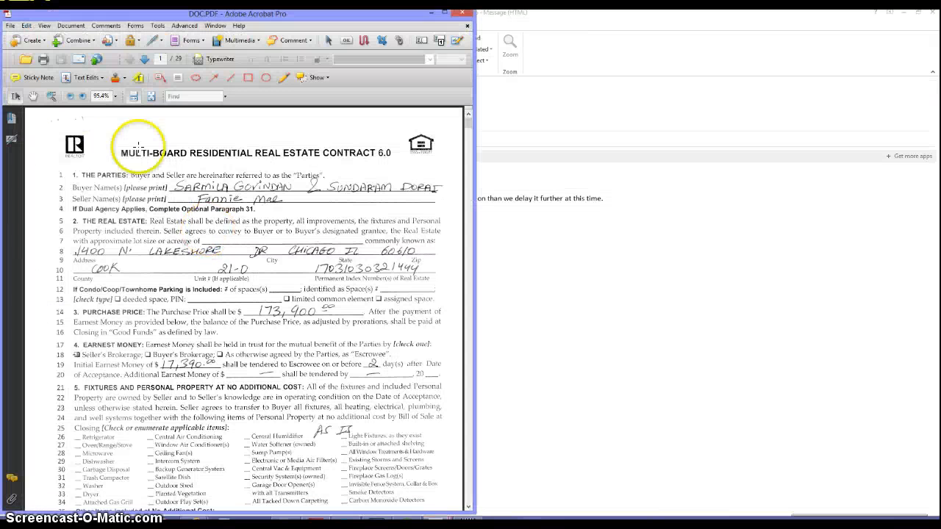
pyautogui.moveTo(225, 13); pyautogui.dragTo(252, 27)
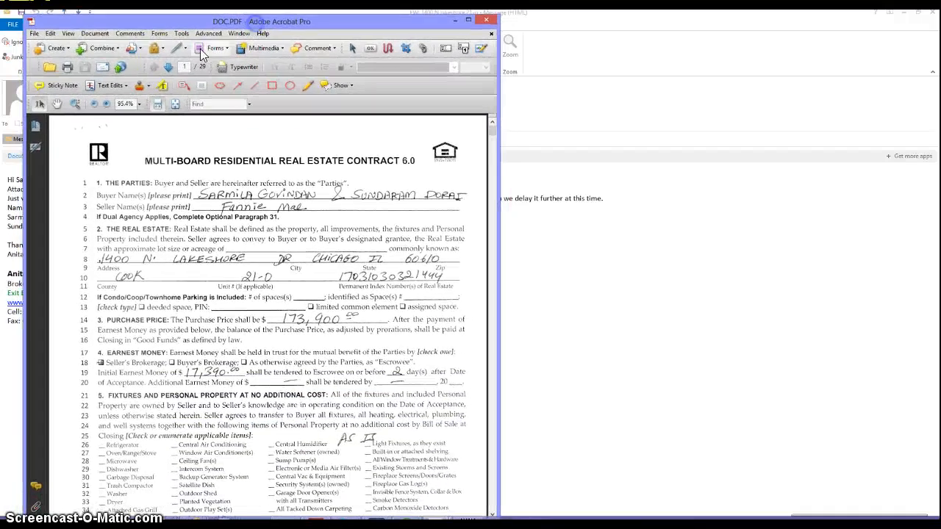
# - Page forward to page 14 of 29, the Real Estate Purchase Addendum
pyautogui.click(167, 67)
pyautogui.click(167, 67)
pyautogui.click(167, 67)
pyautogui.click(167, 67)
pyautogui.click(166, 66)
pyautogui.click(167, 67)
pyautogui.click(167, 67)
pyautogui.click(167, 67)
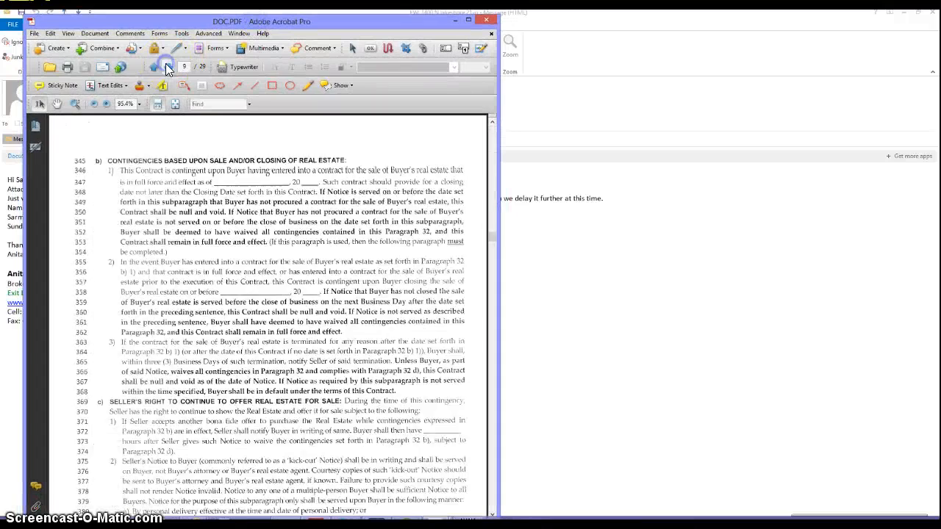
pyautogui.click(167, 67)
pyautogui.click(167, 66)
pyautogui.click(167, 67)
pyautogui.click(167, 66)
pyautogui.click(167, 67)
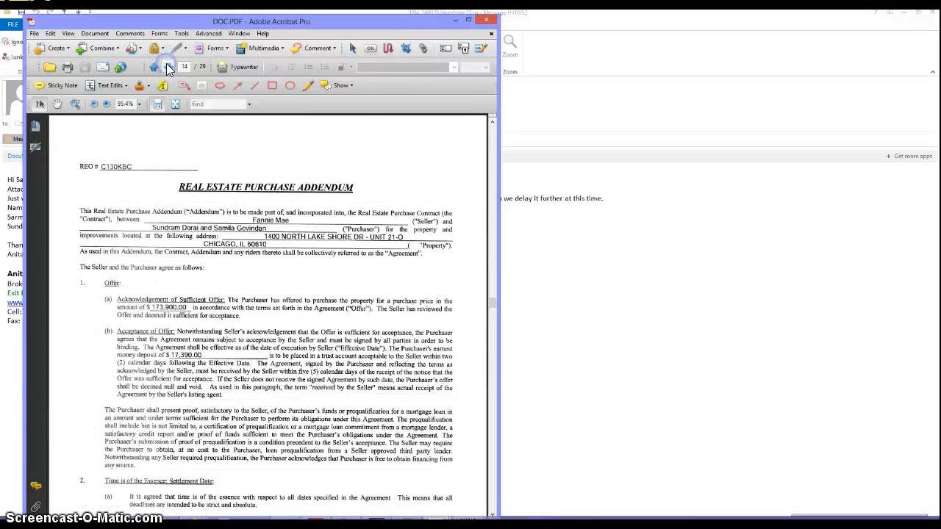
pyautogui.moveTo(242, 23); pyautogui.dragTo(334, 24)
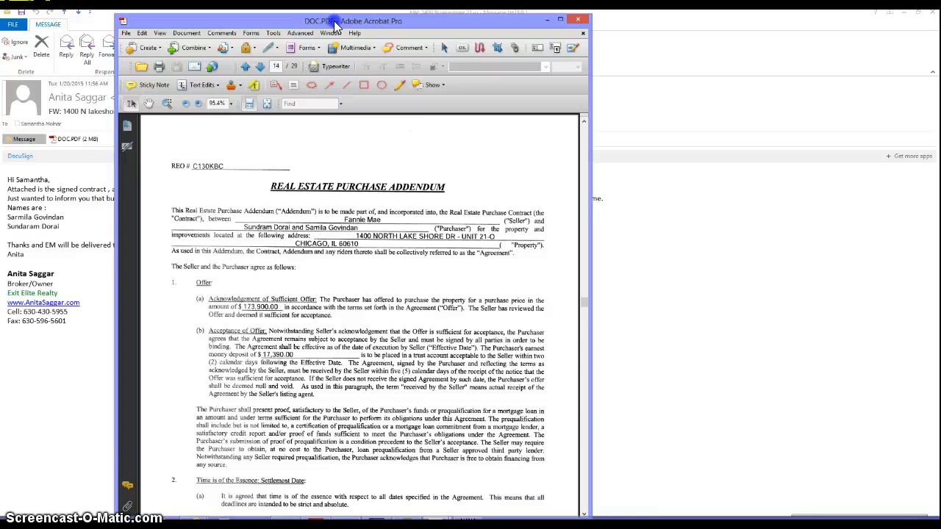
pyautogui.moveTo(206, 520)
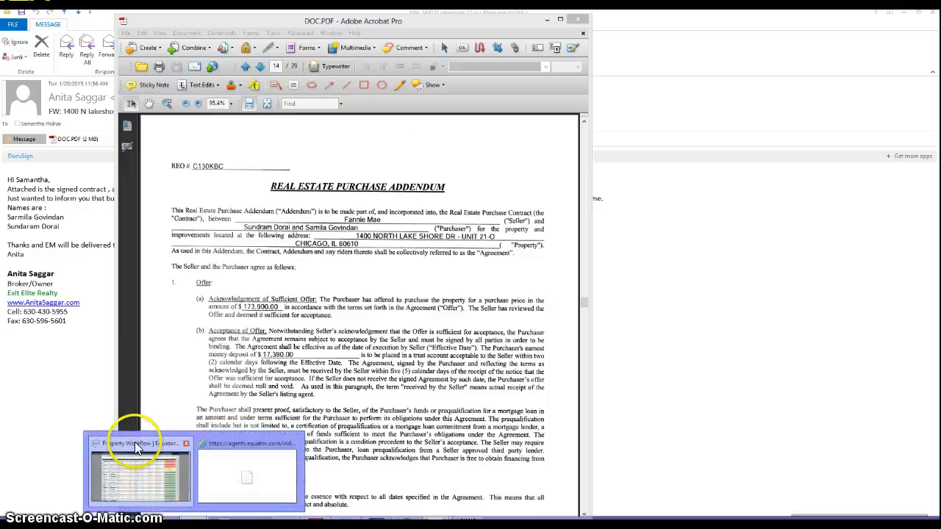
pyautogui.click(144, 437)
pyautogui.moveTo(190, 58)
pyautogui.click(212, 137)
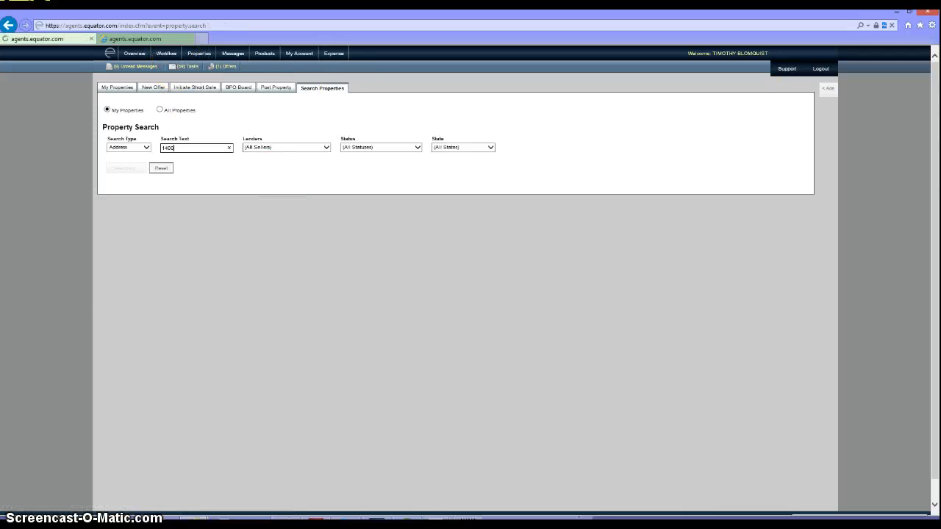
pyautogui.press('Return')
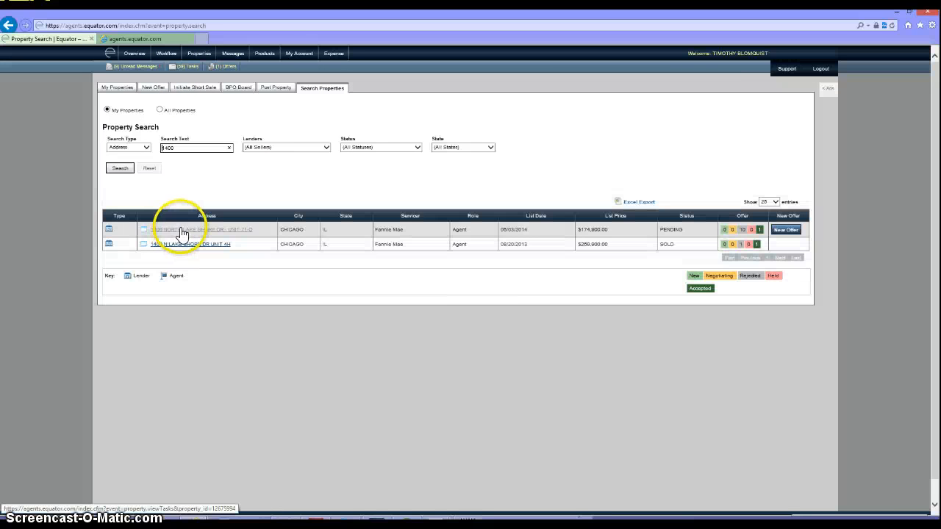
pyautogui.click(181, 230)
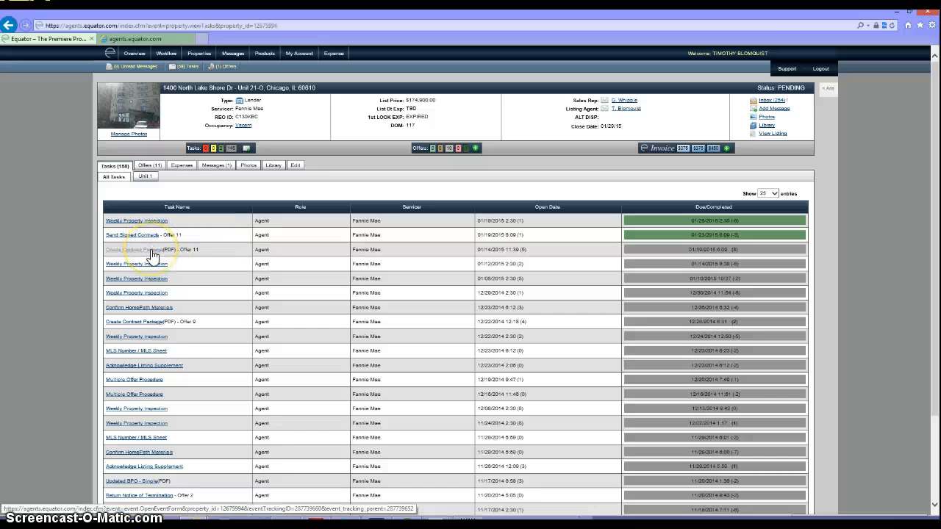
# - Run the Create Contract Package (PDF) task for Offer 11
pyautogui.click(152, 253)
pyautogui.click(193, 266)
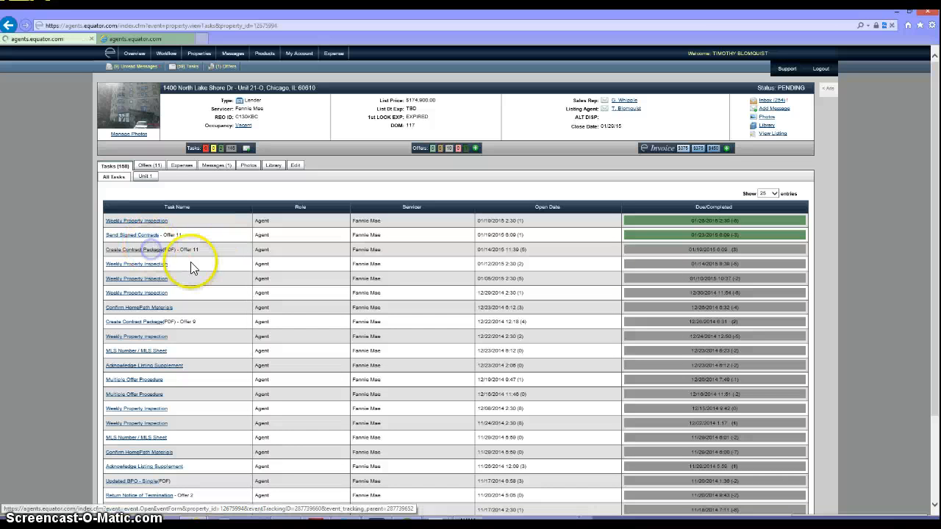
pyautogui.click(163, 252)
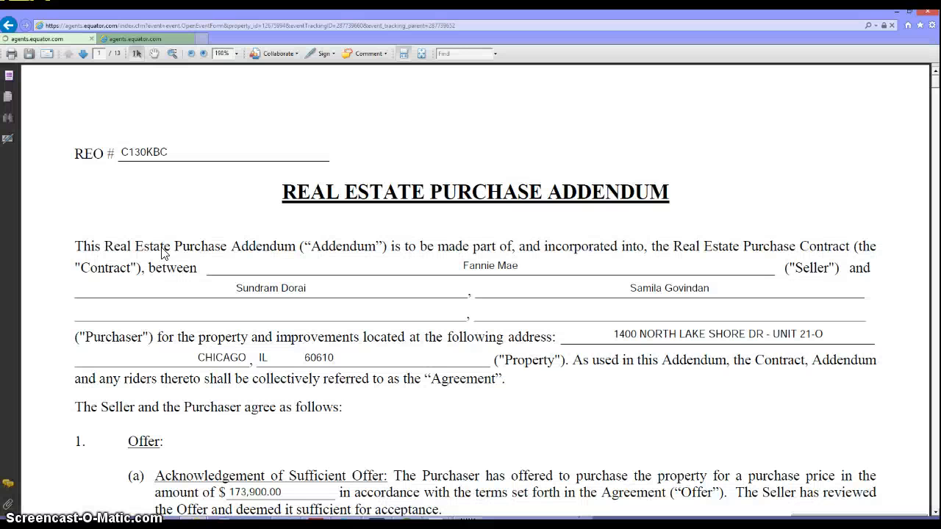
pyautogui.click(210, 273)
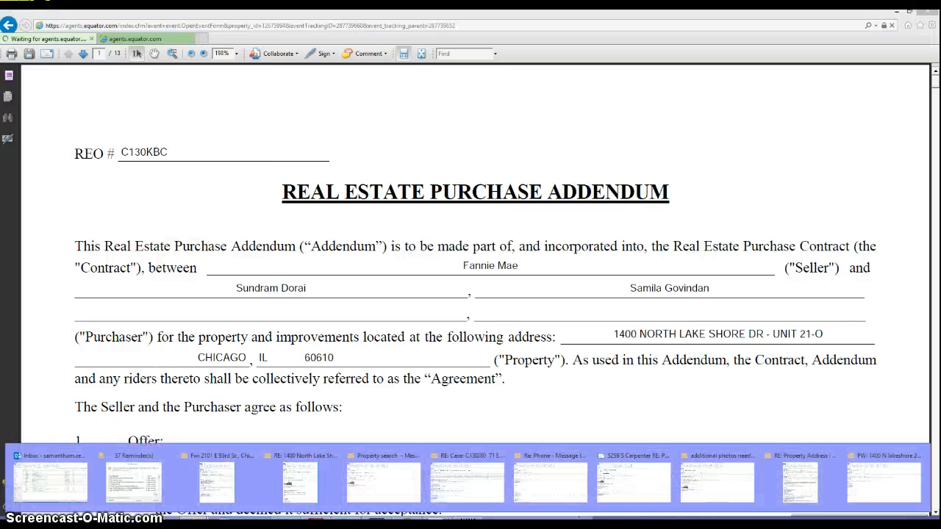
# - From the property's Messages tab, open accepted Offer 11 in the Edit Offer form
pyautogui.click(46, 459)
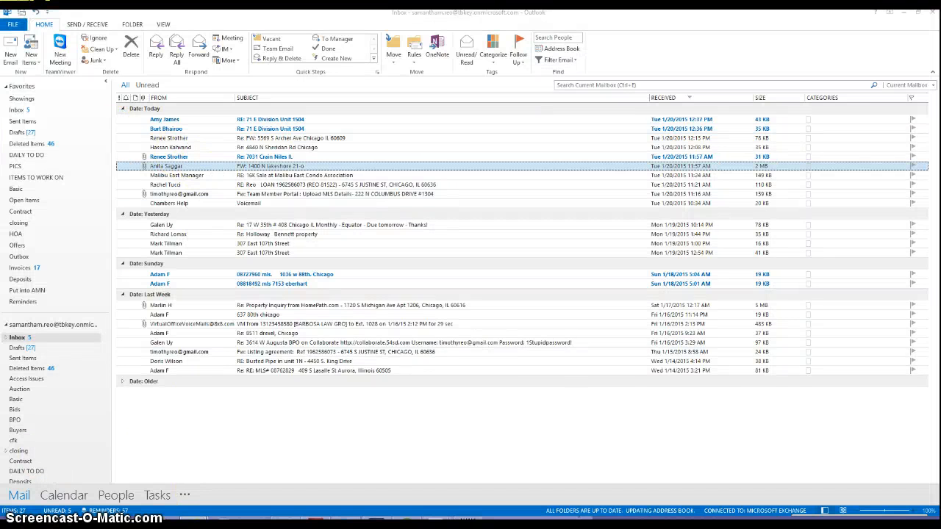
pyautogui.click(142, 460)
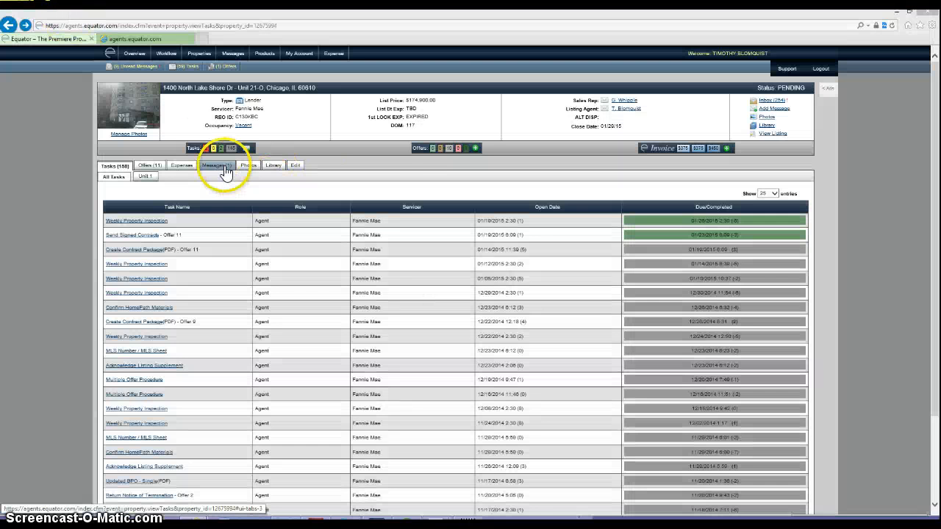
pyautogui.click(220, 166)
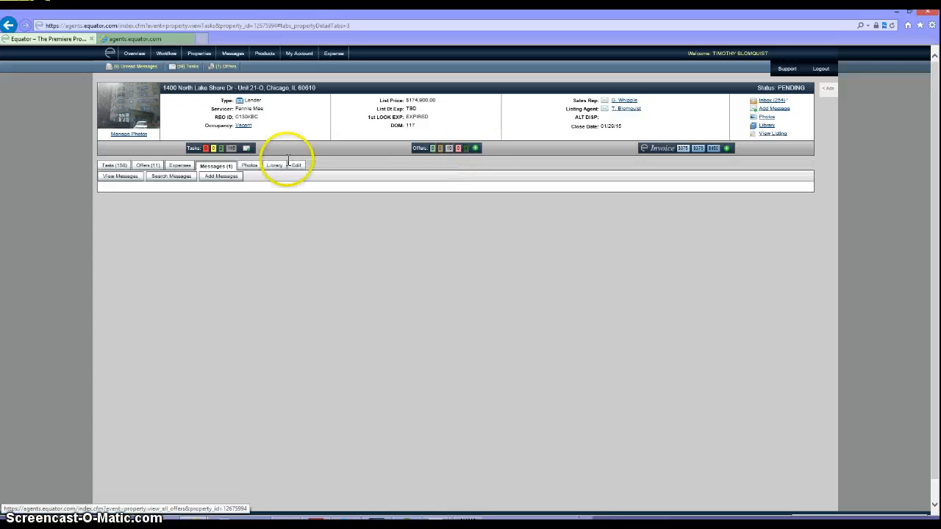
pyautogui.click(468, 156)
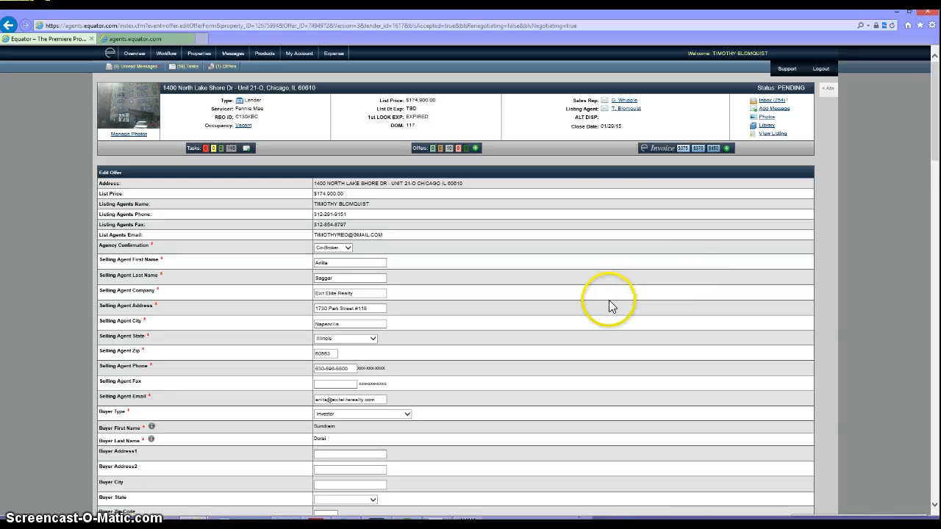
# - Scroll to the offer's Comments box and clear the old investor note
pyautogui.scroll(-2, 608, 306)
pyautogui.doubleClick(324, 356)
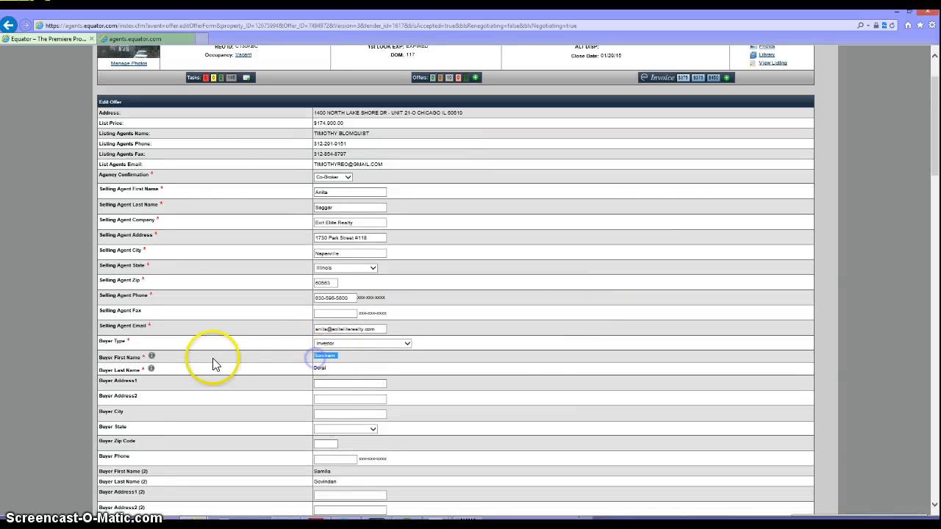
pyautogui.click(330, 372)
pyautogui.scroll(-2, 551, 397)
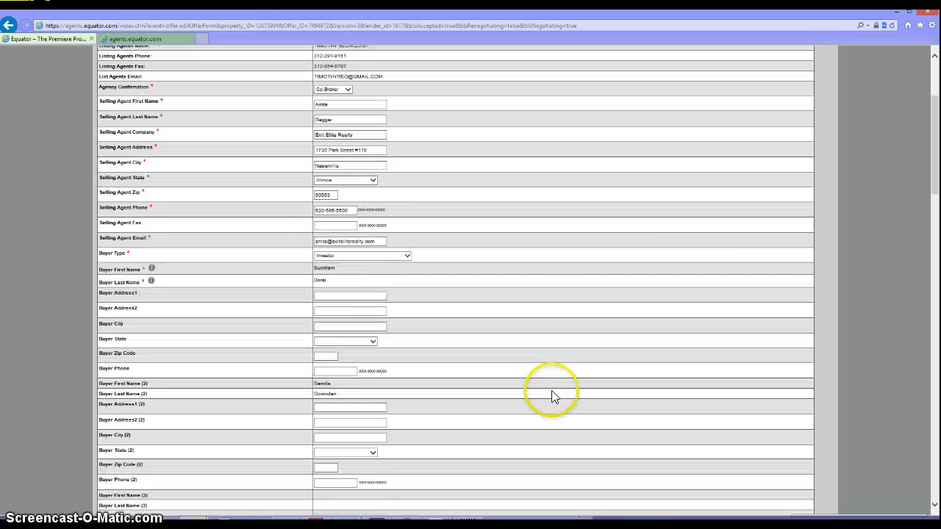
pyautogui.scroll(-8, 552, 397)
pyautogui.scroll(4, 441, 272)
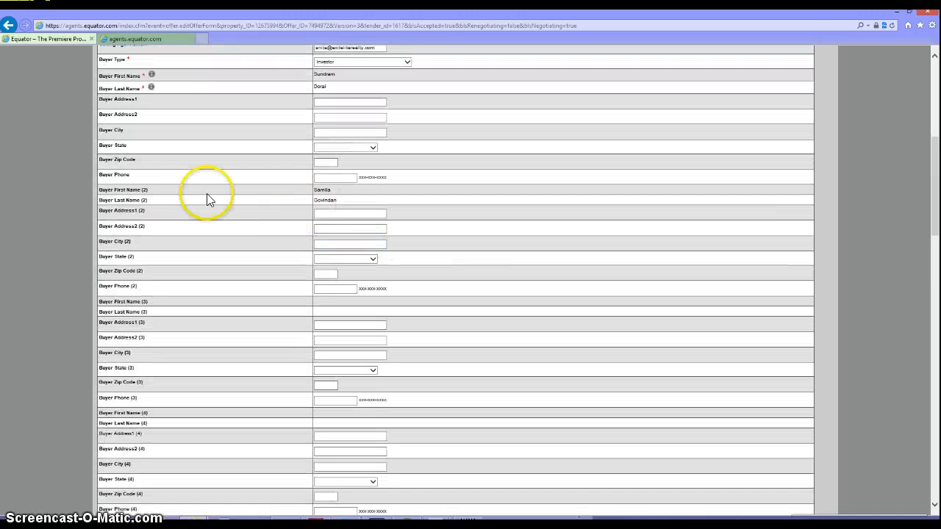
pyautogui.scroll(-20, 604, 400)
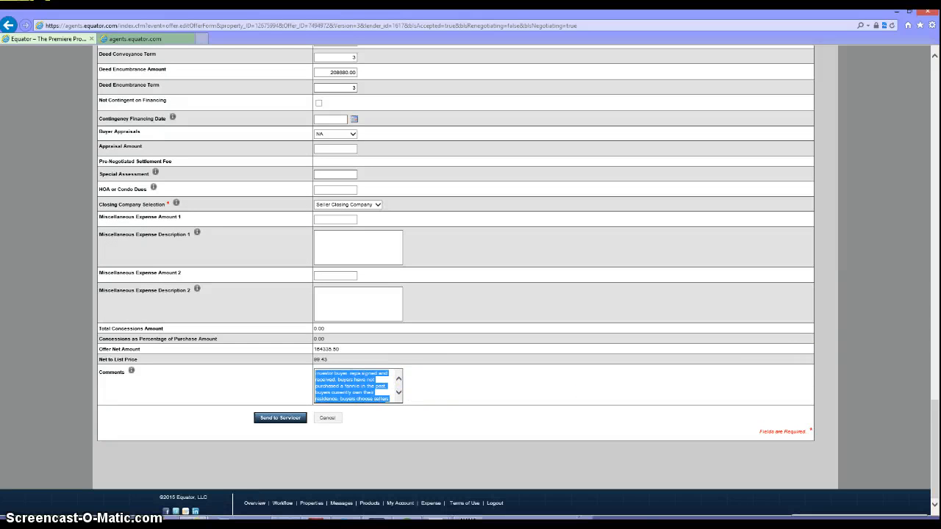
pyautogui.press('BackSpace')
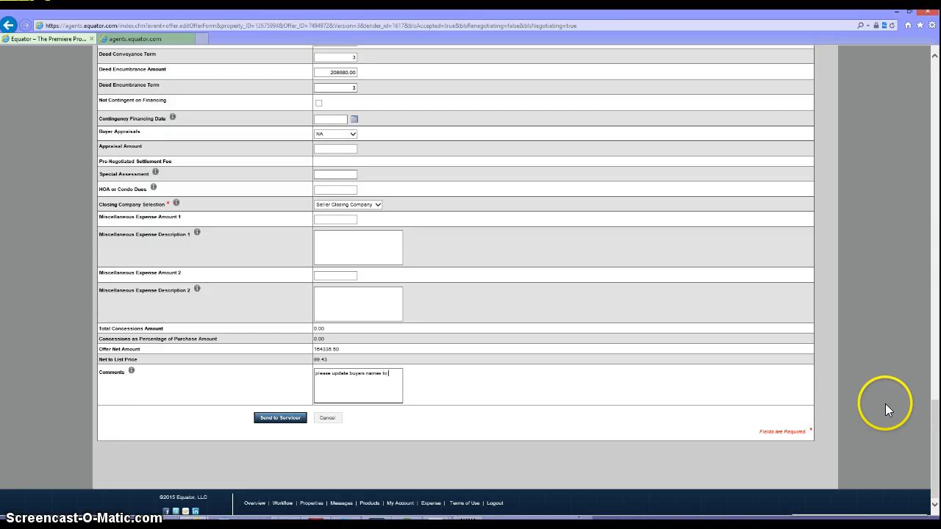
# - Copy the two correct buyer names from the agent's Outlook email
pyautogui.click(167, 512)
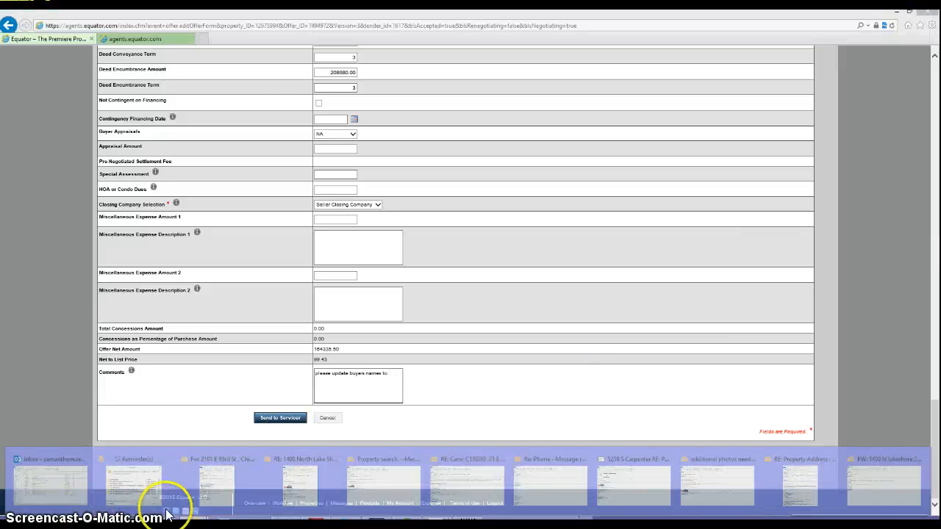
pyautogui.moveTo(869, 450)
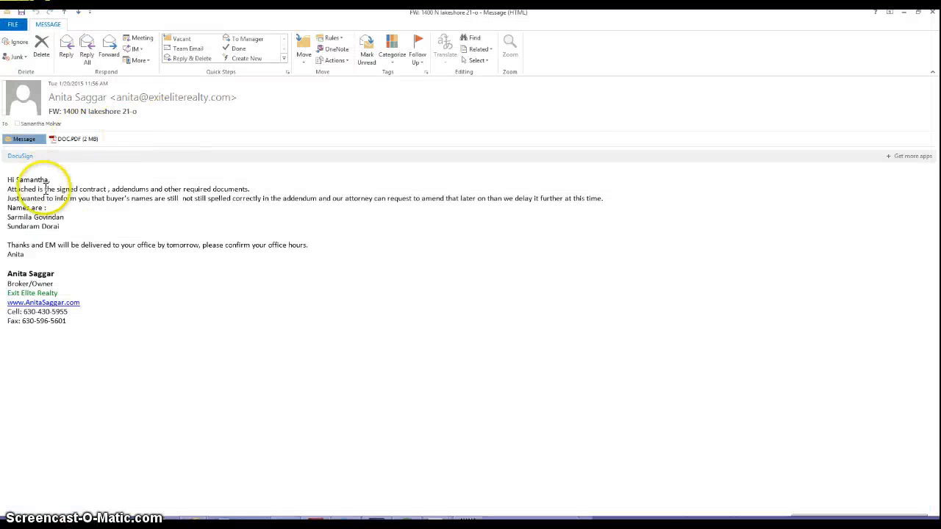
pyautogui.moveTo(78, 227); pyautogui.dragTo(9, 217)
pyautogui.rightClick(12, 224)
pyautogui.click(33, 226)
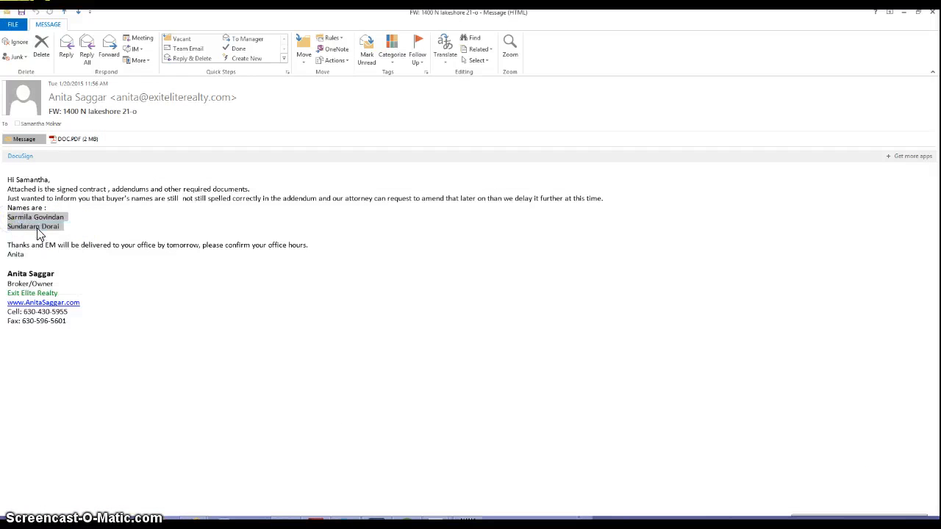
# - Paste the buyer names into the offer Comments and send it to the servicer
pyautogui.moveTo(252, 515)
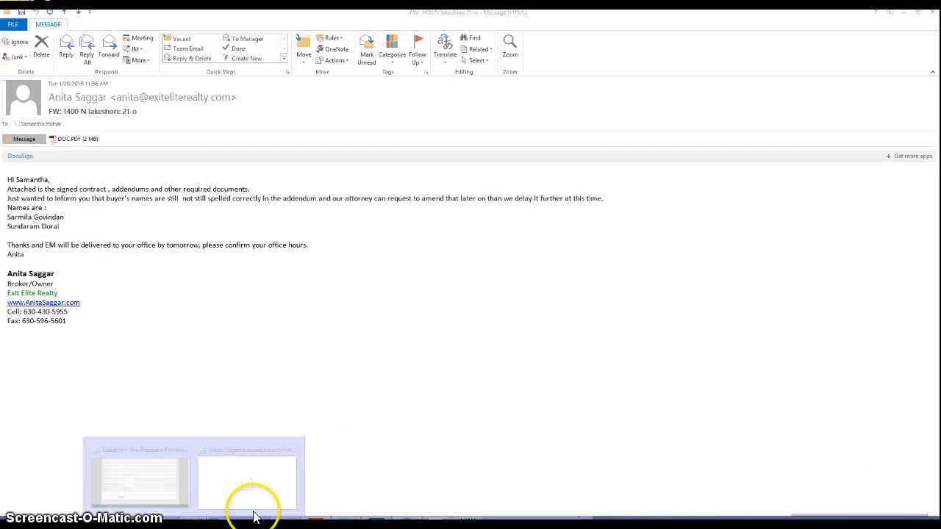
pyautogui.click(269, 471)
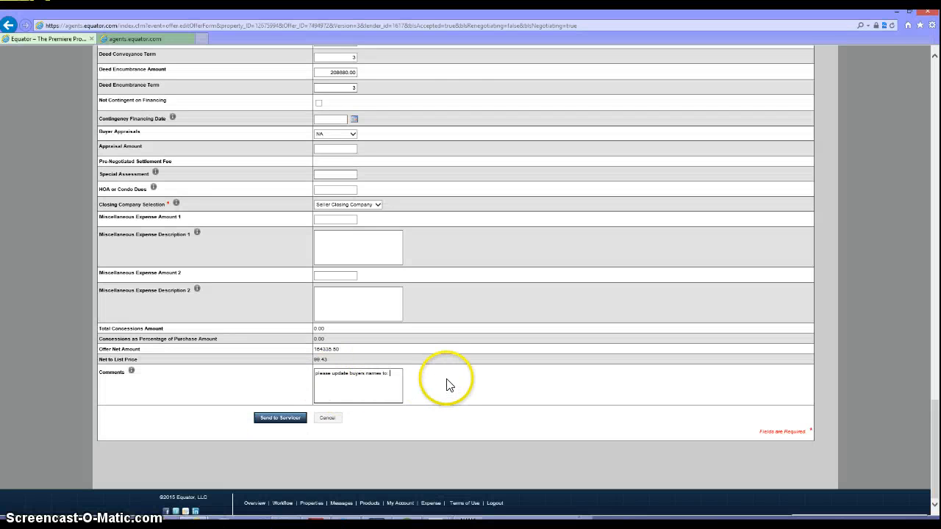
pyautogui.click(357, 394)
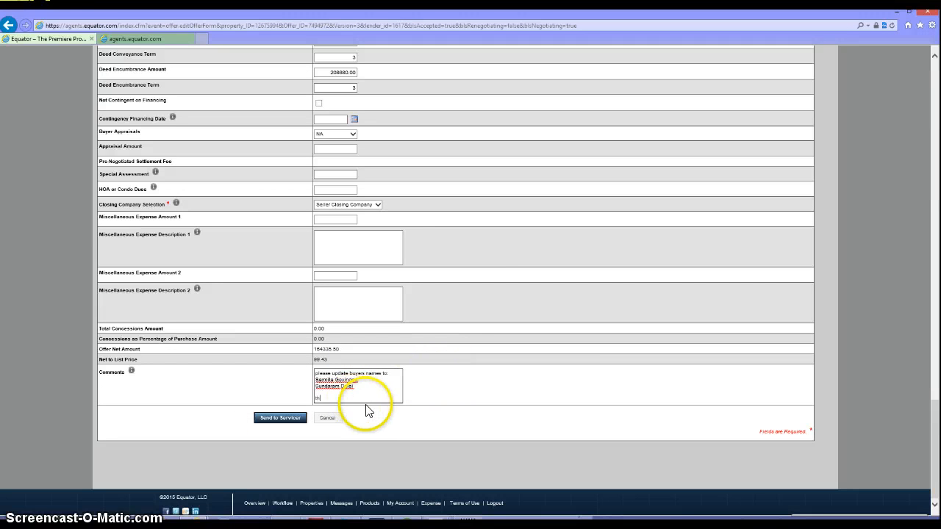
pyautogui.click(293, 419)
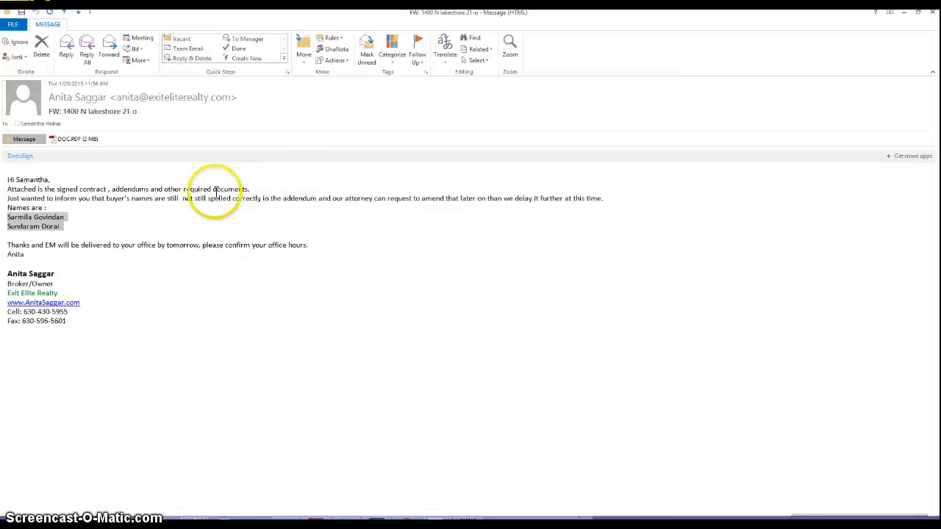
# - Open DOC.PDF, jump to page 1 of 29, and move it to the screen's left half
pyautogui.doubleClick(79, 142)
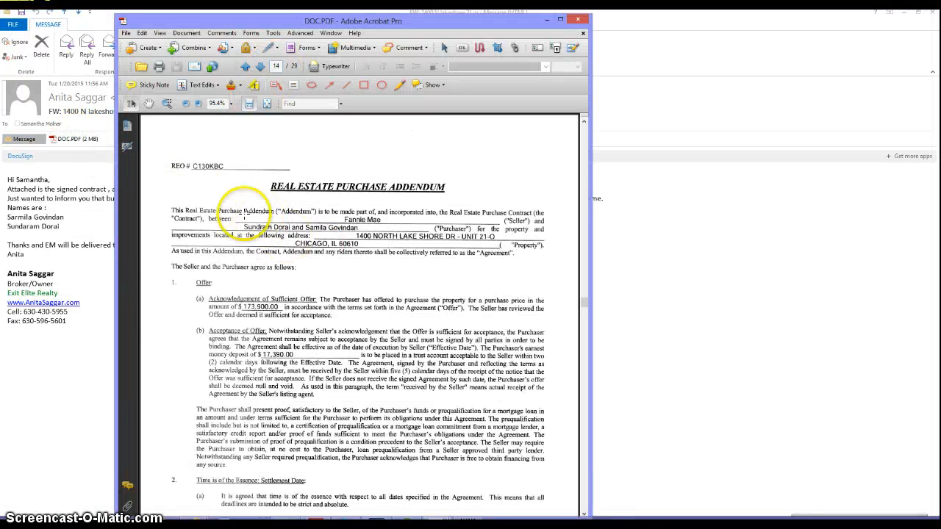
pyautogui.click(249, 70)
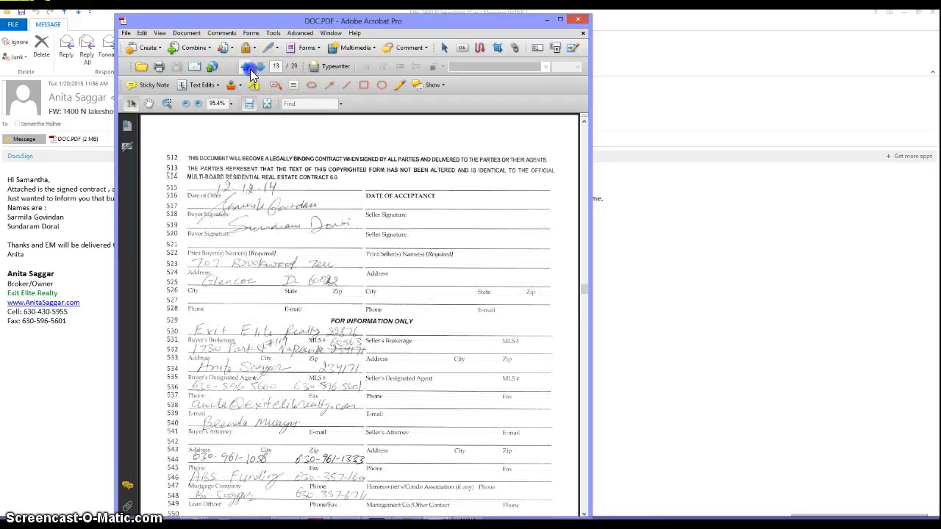
pyautogui.click(250, 69)
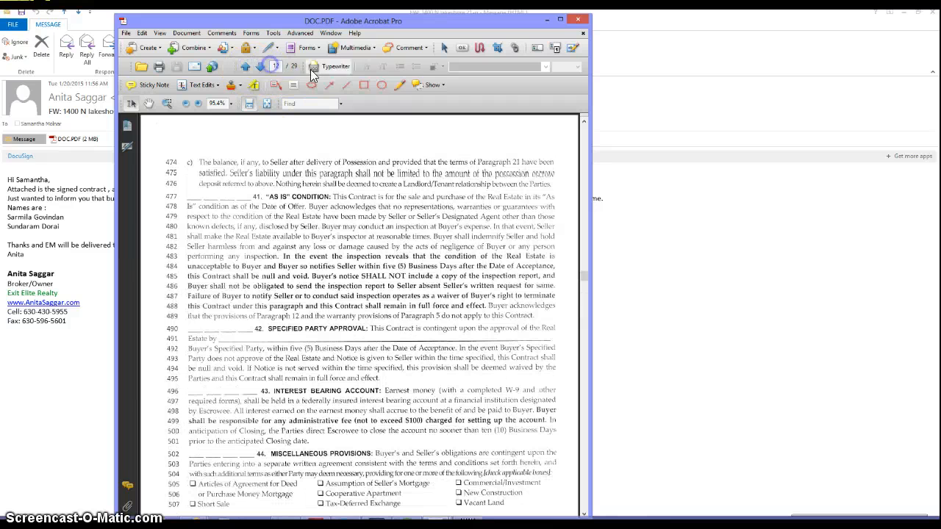
pyautogui.click(282, 65)
pyautogui.write('1')
pyautogui.press('Return')
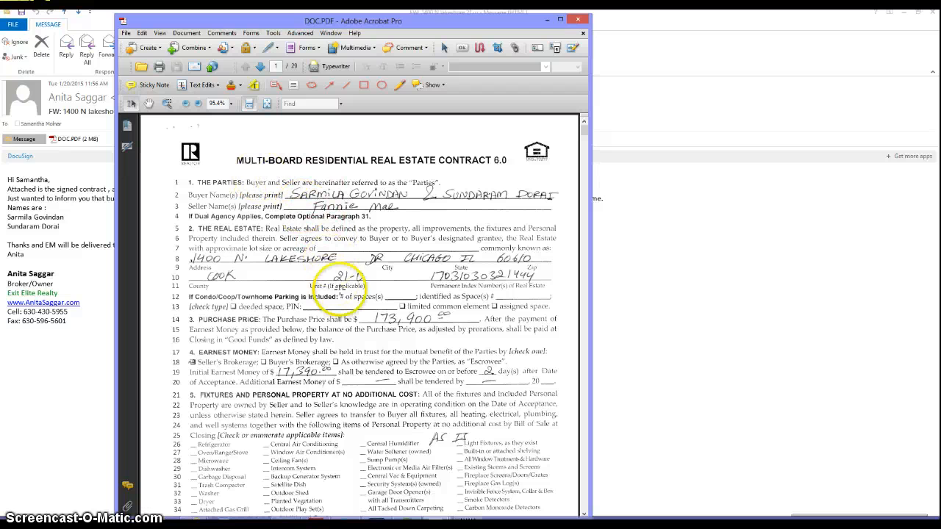
pyautogui.moveTo(261, 24); pyautogui.dragTo(142, 24)
# - Place Addendum Packet 1-19.pdf on the right and select the contract's Fannie Mae seller name
pyautogui.click(437, 520)
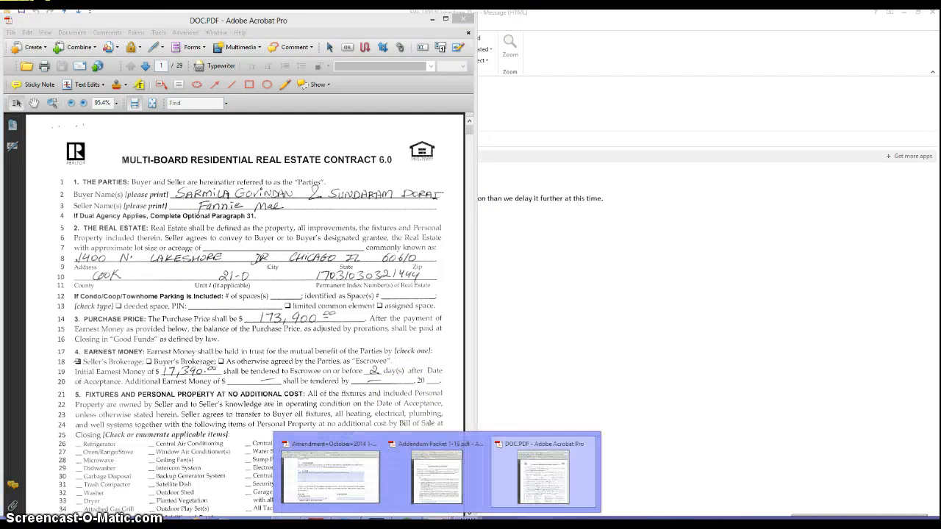
pyautogui.click(460, 478)
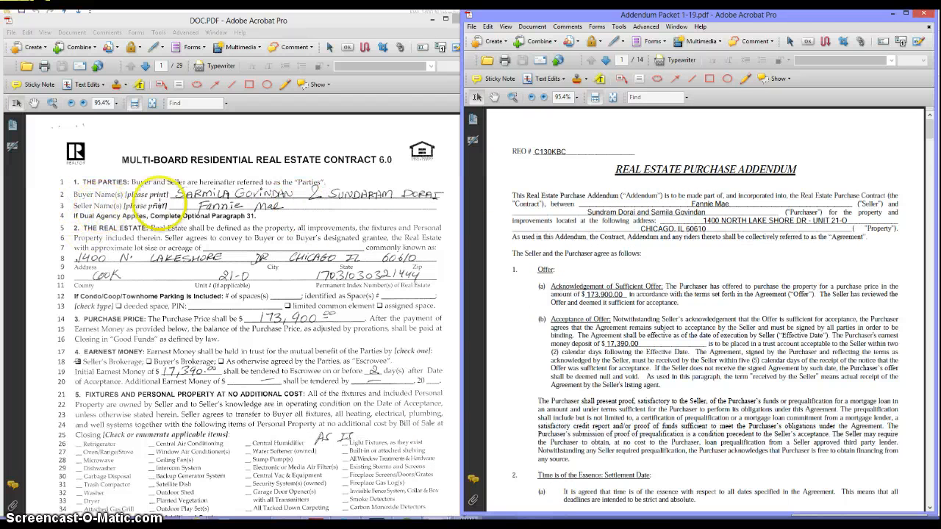
pyautogui.click(290, 212)
pyautogui.click(276, 208)
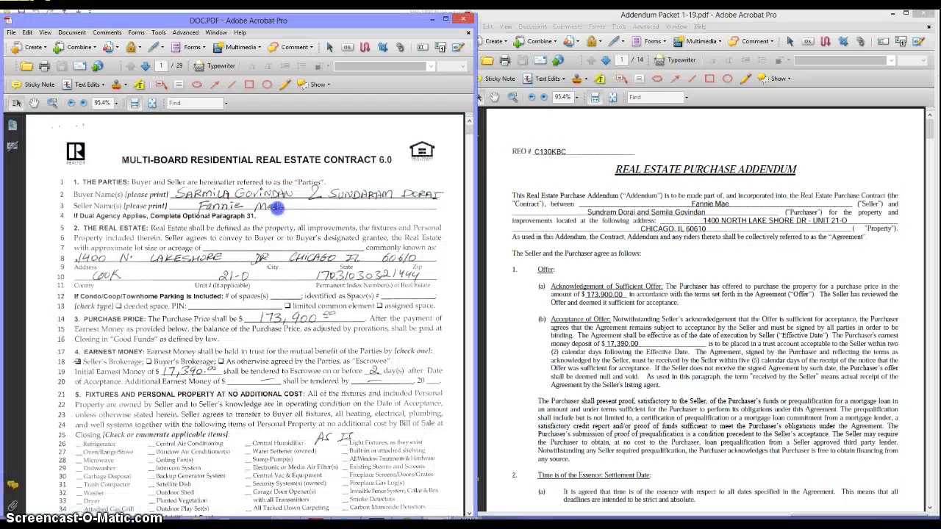
pyautogui.click(184, 201)
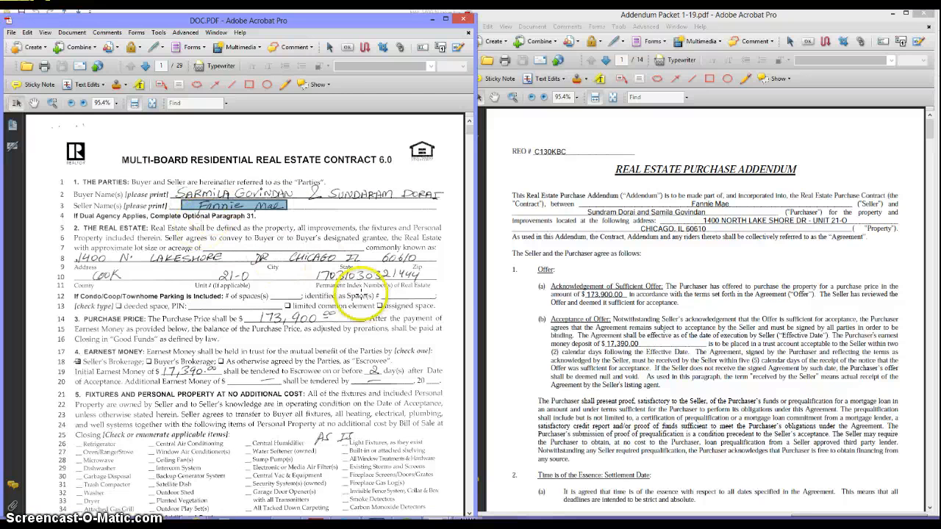
# - Compare the addendum's purchase price and earnest money with the contract's 17,390.00 entry
pyautogui.click(687, 202)
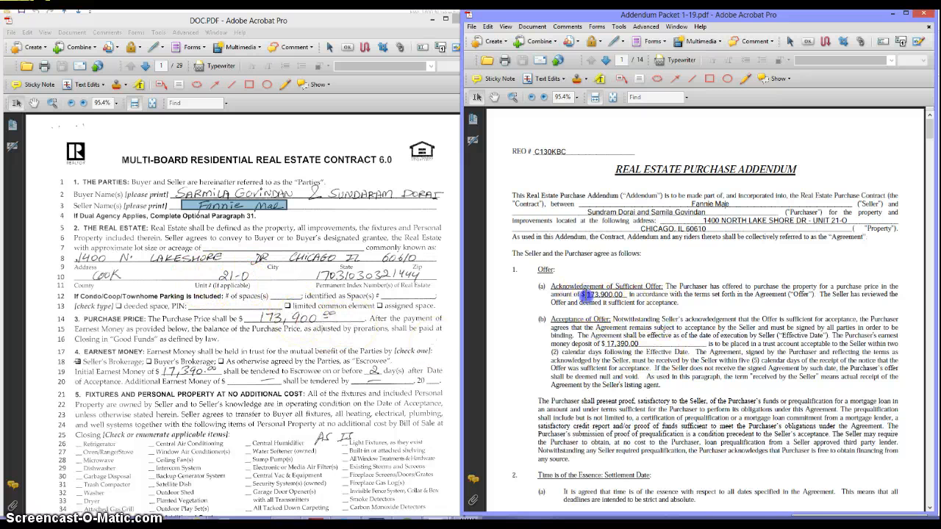
pyautogui.moveTo(586, 294); pyautogui.dragTo(620, 298)
pyautogui.click(621, 298)
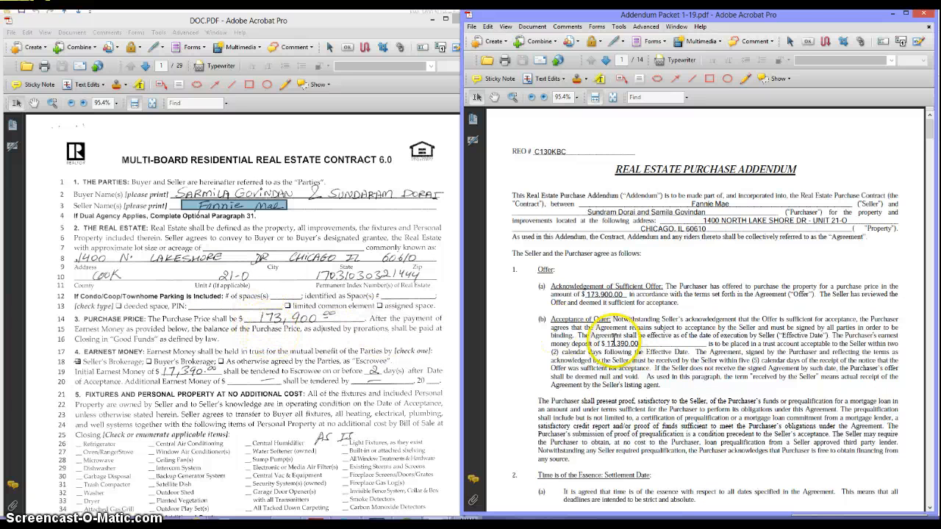
pyautogui.moveTo(609, 342); pyautogui.dragTo(631, 344)
pyautogui.click(636, 342)
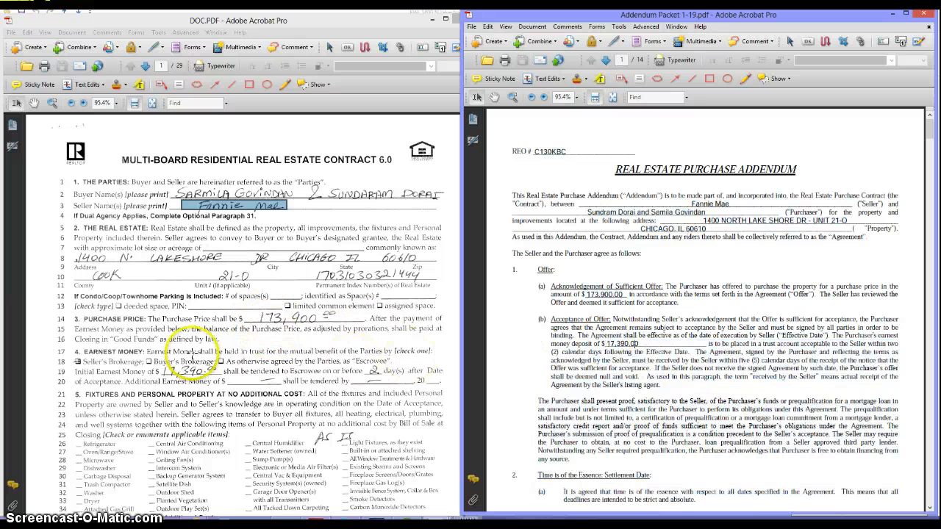
pyautogui.moveTo(155, 361); pyautogui.dragTo(218, 380)
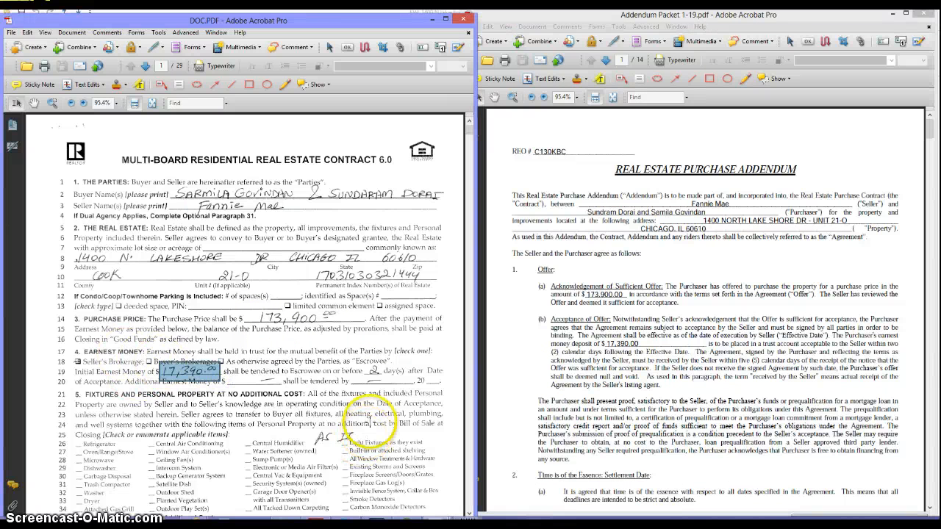
# - Check the fixtures checklist on lines 25–36 and the buyer initials at page 1's foot
pyautogui.click(374, 426)
pyautogui.scroll(-2, 389, 438)
pyautogui.click(63, 360)
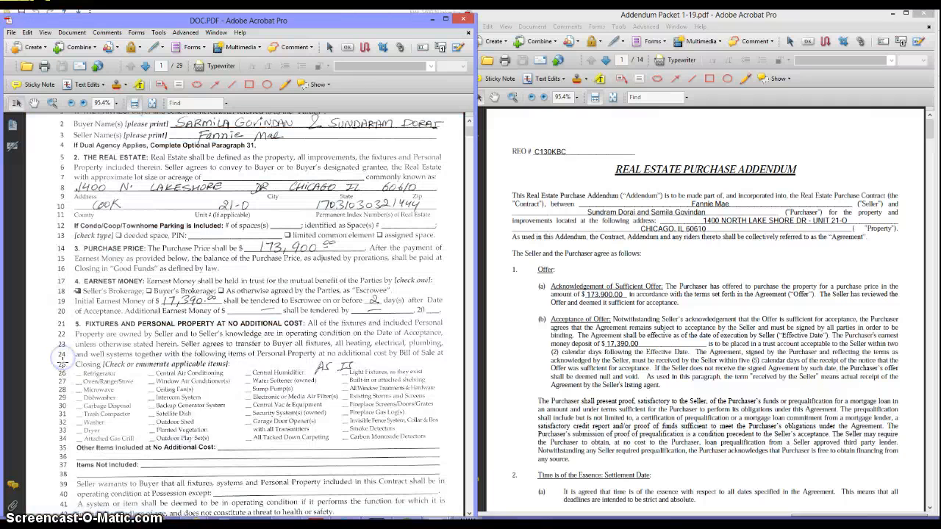
pyautogui.moveTo(58, 355); pyautogui.dragTo(446, 464)
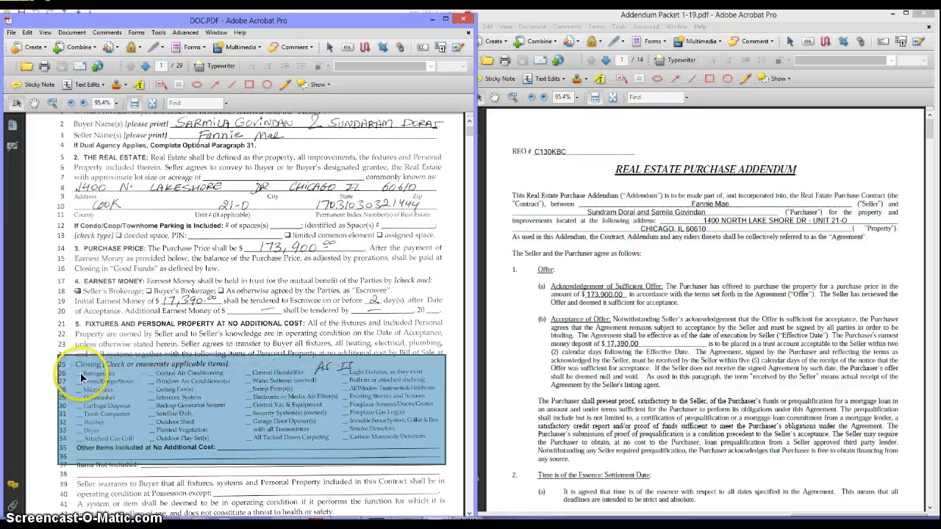
pyautogui.click(105, 379)
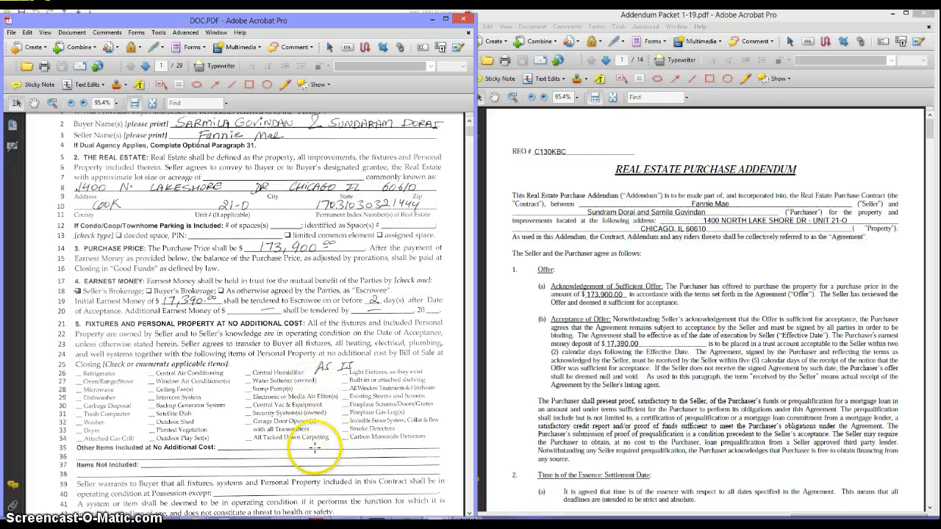
pyautogui.scroll(-3, 312, 441)
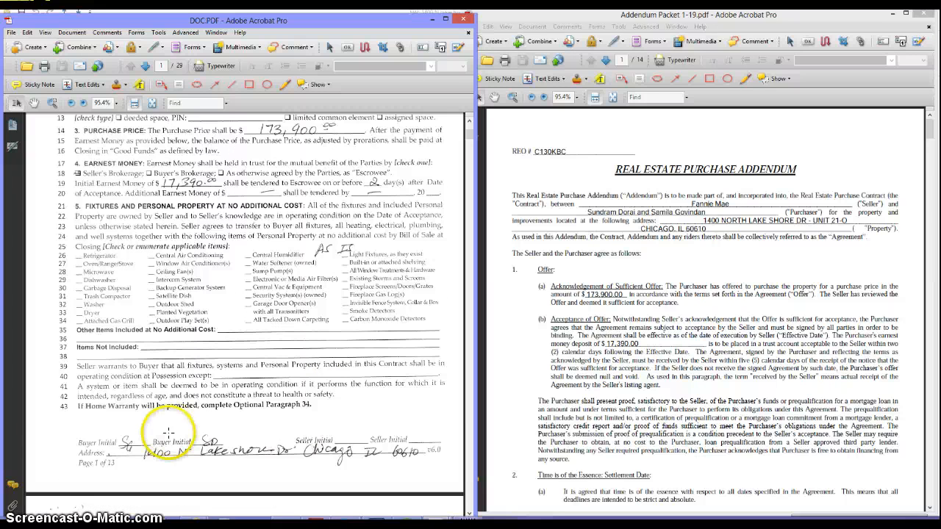
pyautogui.click(122, 447)
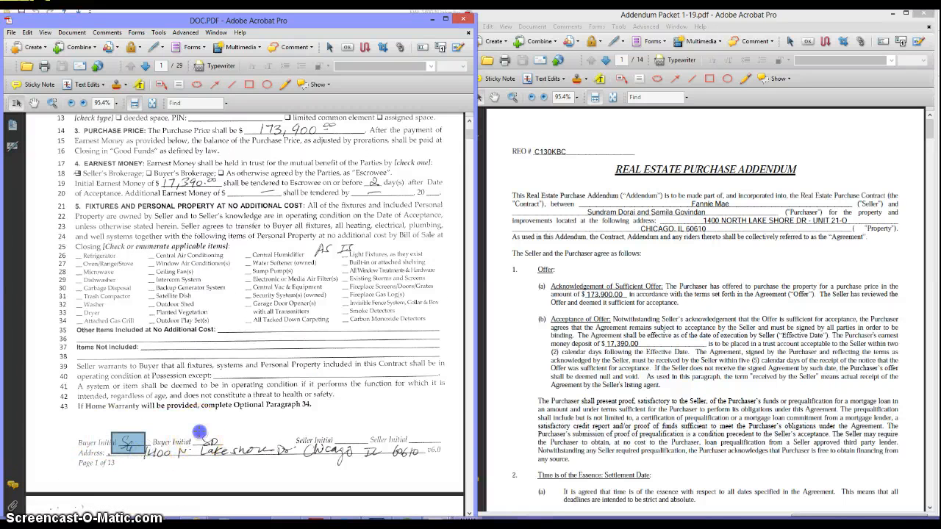
pyautogui.click(199, 433)
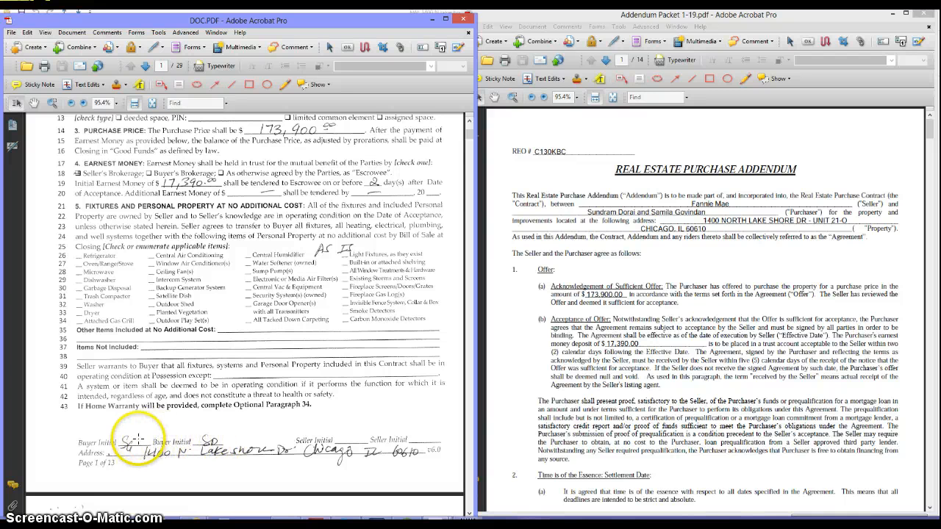
# - Compare the addendum's misspelled purchaser name, recheck page 1's buyer initials, and advance to page 2
pyautogui.click(579, 208)
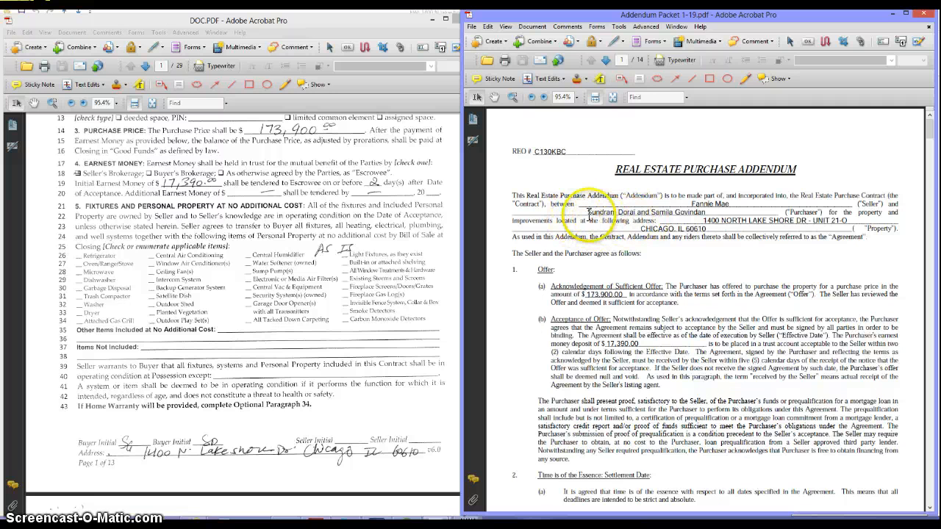
pyautogui.click(620, 216)
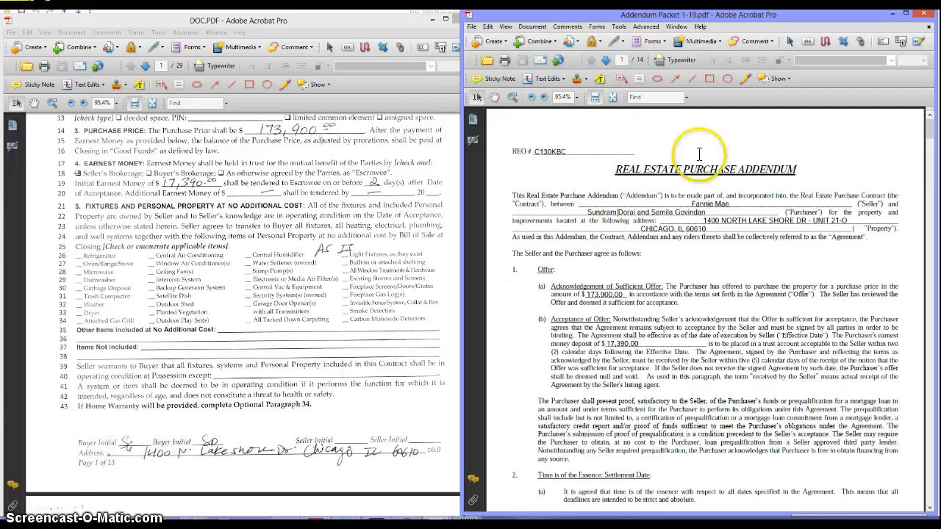
pyautogui.click(237, 451)
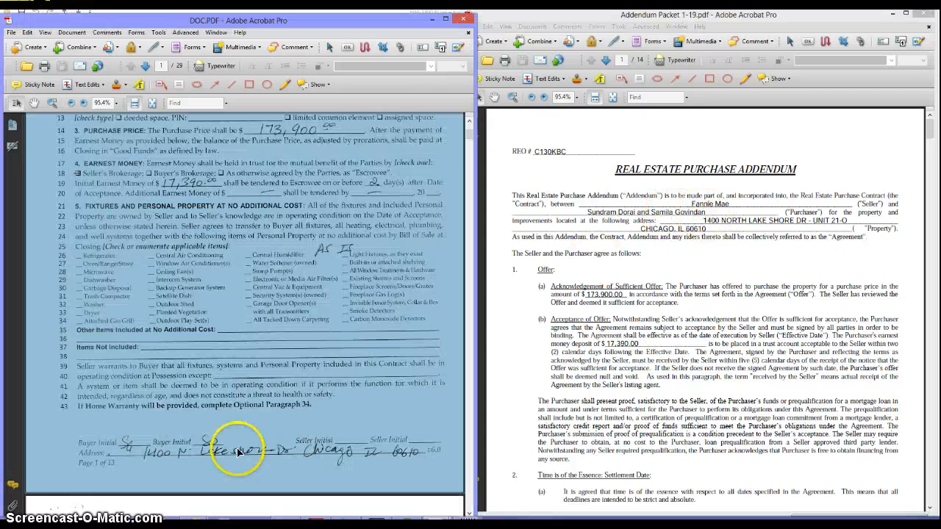
pyautogui.click(219, 447)
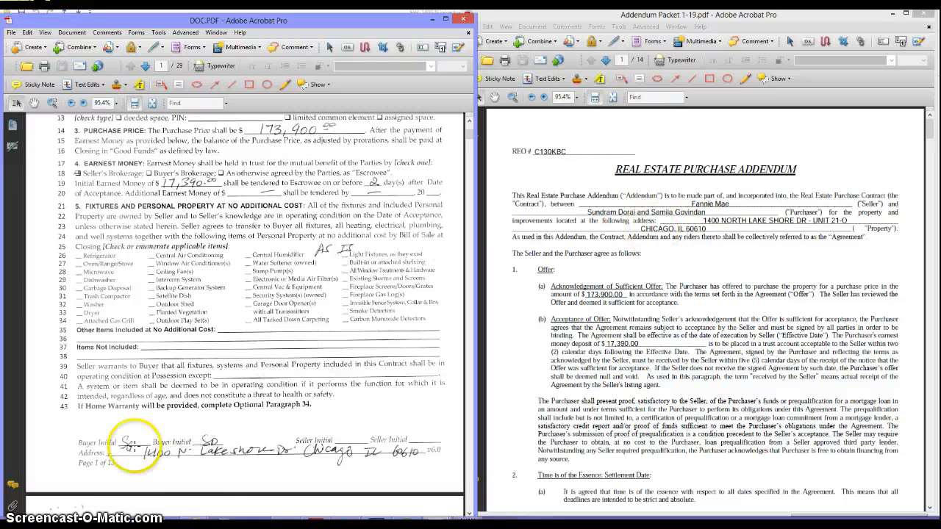
pyautogui.moveTo(121, 434); pyautogui.dragTo(136, 452)
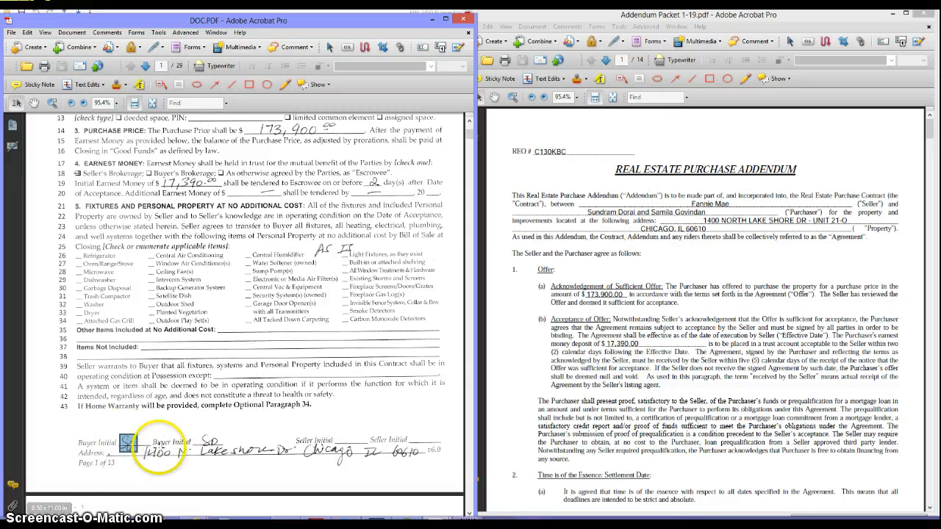
pyautogui.click(336, 417)
pyautogui.scroll(-1, 373, 441)
pyautogui.scroll(-5, 218, 441)
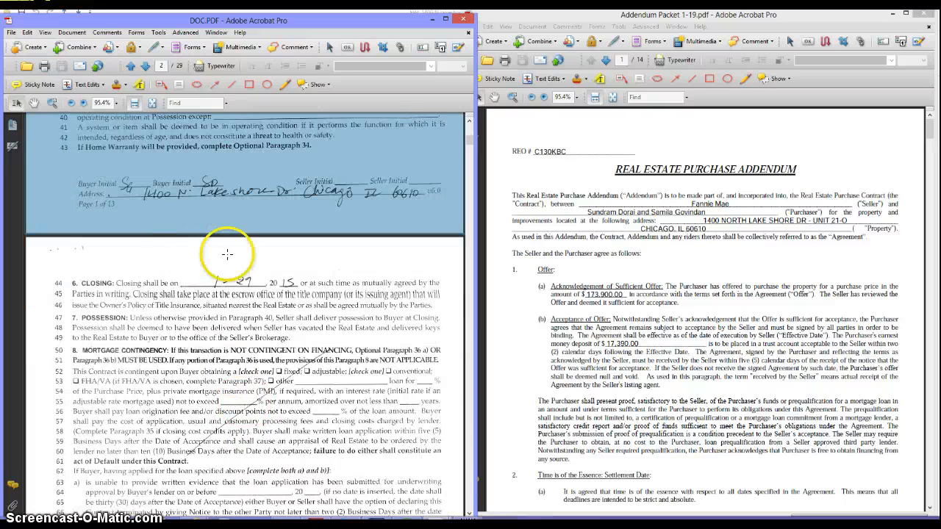
# - Scroll the Addendum Packet down to its closing date and section 3 Financing
pyautogui.click(662, 356)
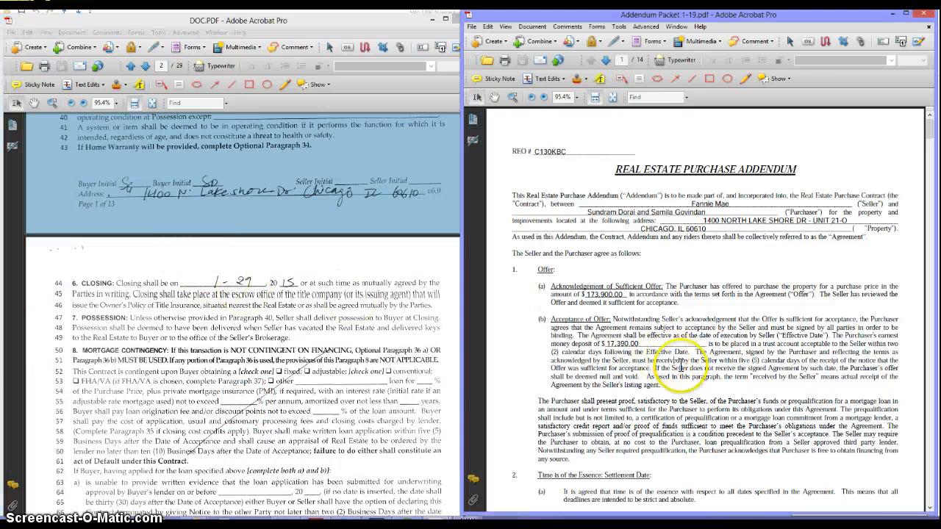
pyautogui.scroll(-3, 662, 356)
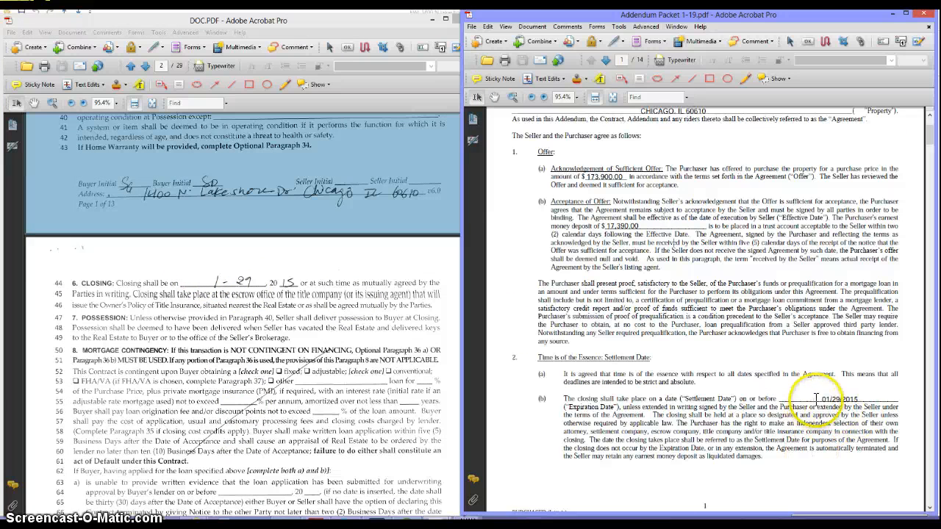
pyautogui.click(209, 393)
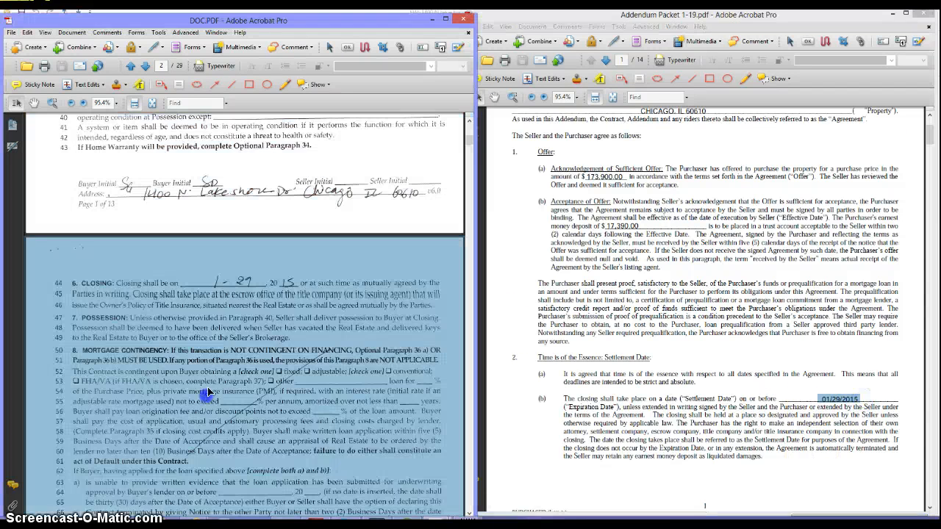
pyautogui.scroll(-3, 709, 367)
pyautogui.scroll(-3, 713, 413)
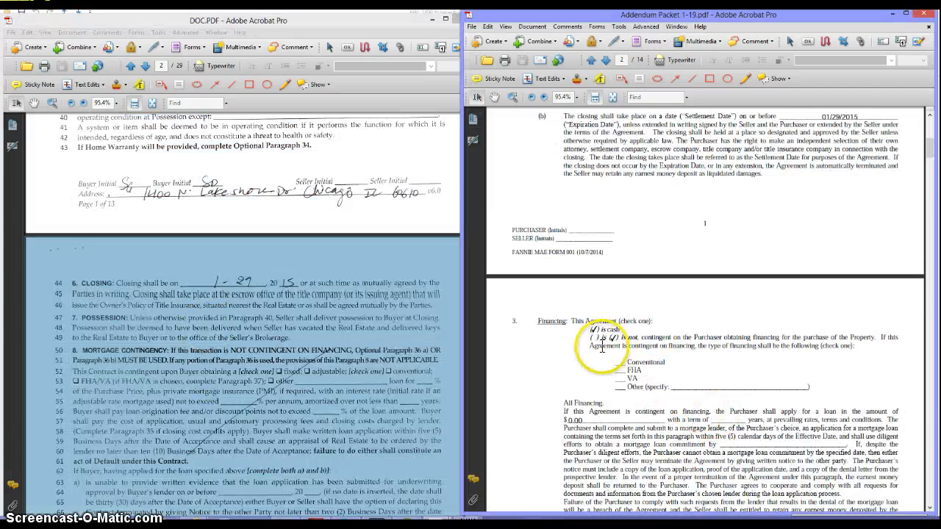
pyautogui.scroll(-3, 727, 409)
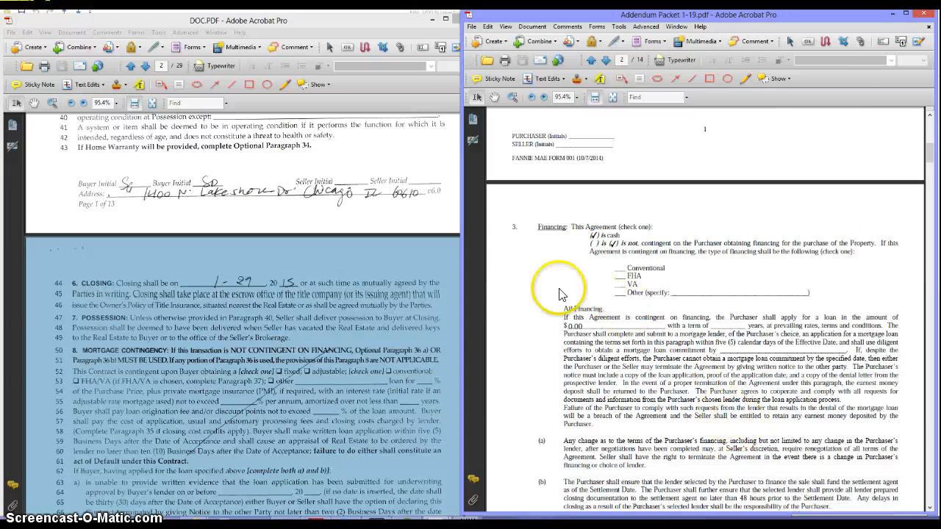
# - Scroll DOC.PDF through contract pages 2–4 to the page 4 footer and The Deed paragraph
pyautogui.click(319, 385)
pyautogui.scroll(-1, 210, 372)
pyautogui.scroll(-8, 209, 372)
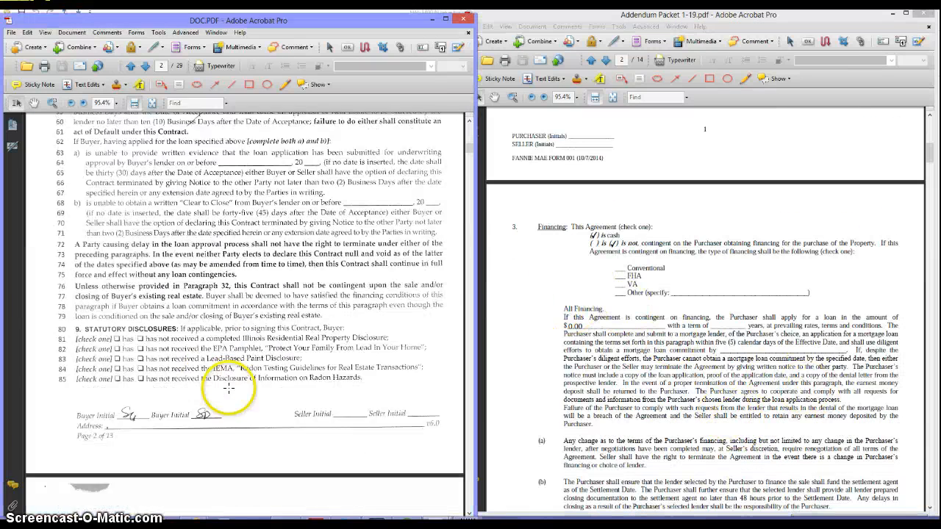
pyautogui.scroll(-8, 195, 426)
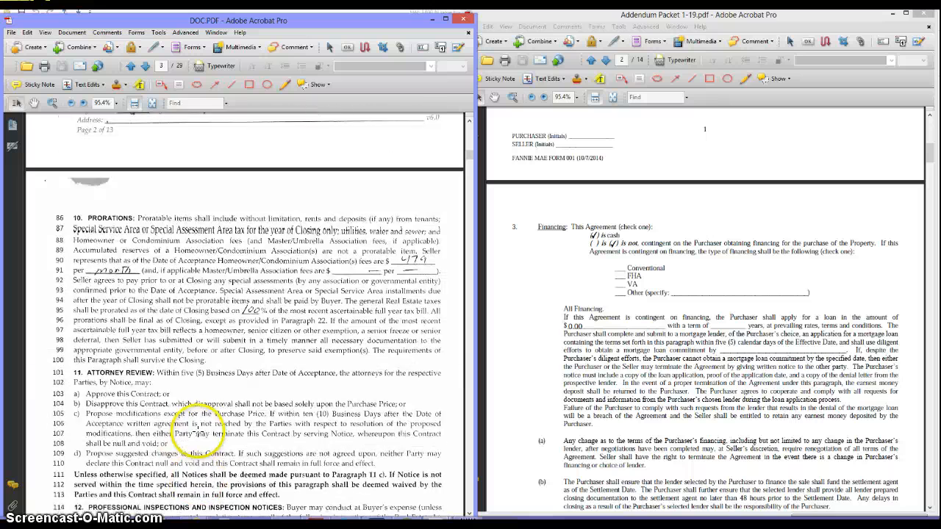
pyautogui.scroll(-1, 197, 428)
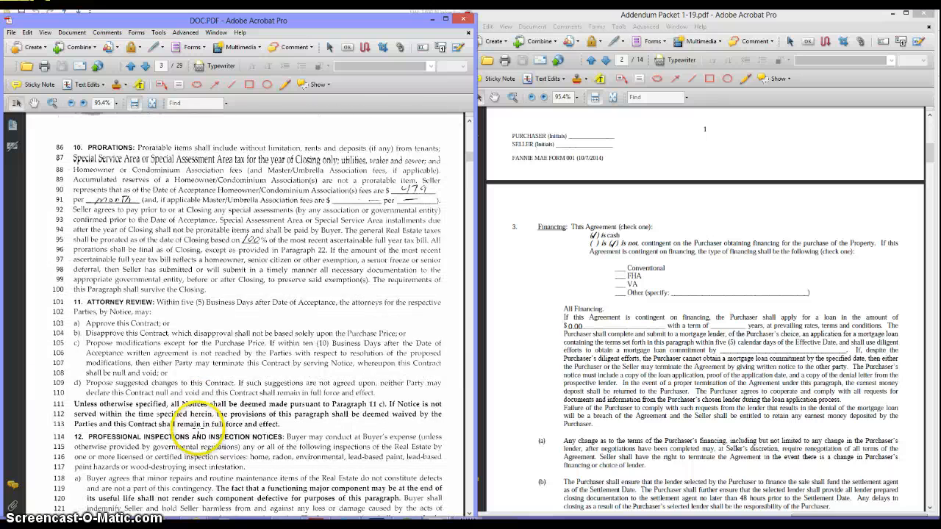
pyautogui.scroll(-8, 197, 433)
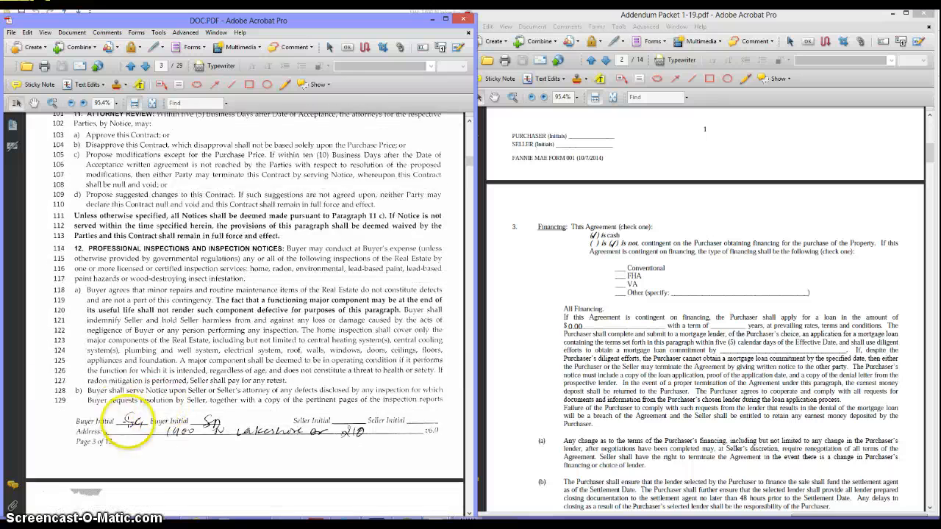
pyautogui.scroll(8, 250, 390)
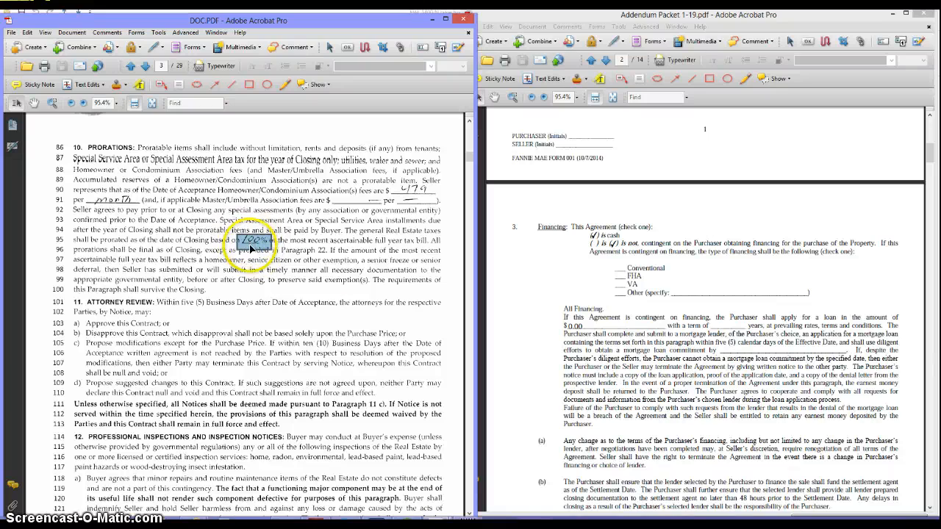
pyautogui.scroll(-12, 346, 430)
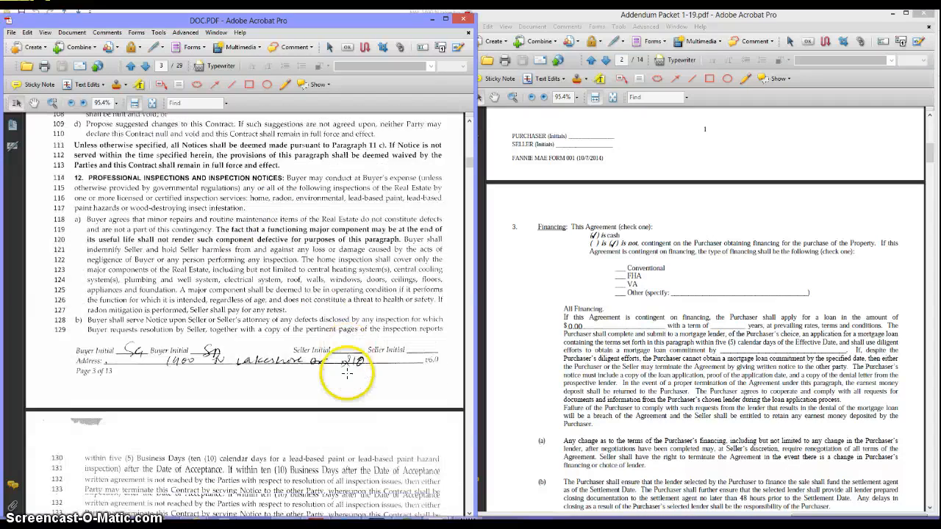
pyautogui.scroll(-8, 347, 376)
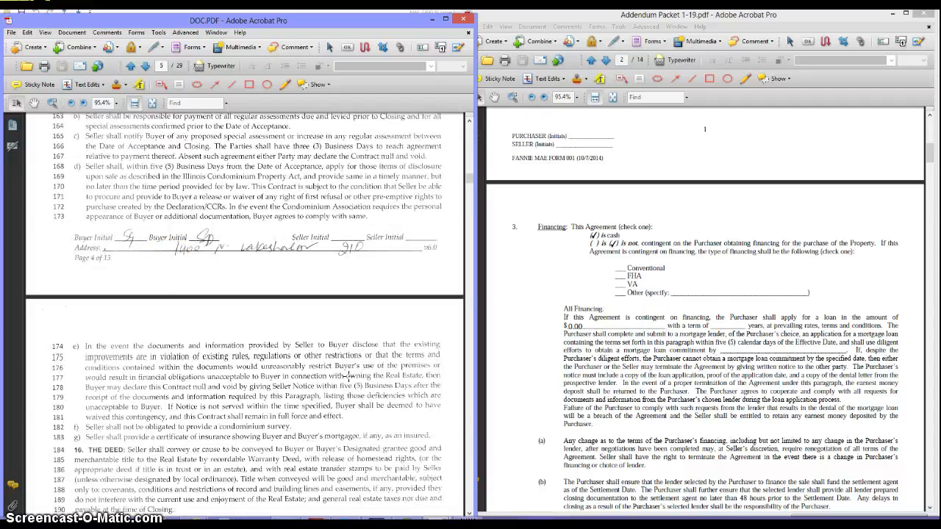
# - Outline the buyer initials at the footers of contract pages 4 through 7
pyautogui.moveTo(106, 224); pyautogui.dragTo(243, 259)
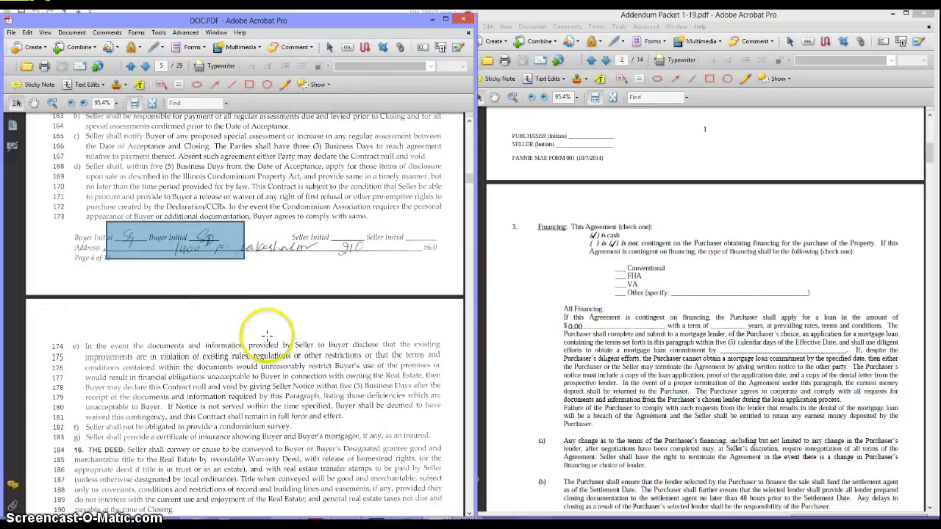
pyautogui.scroll(-9, 262, 330)
pyautogui.scroll(-3, 276, 352)
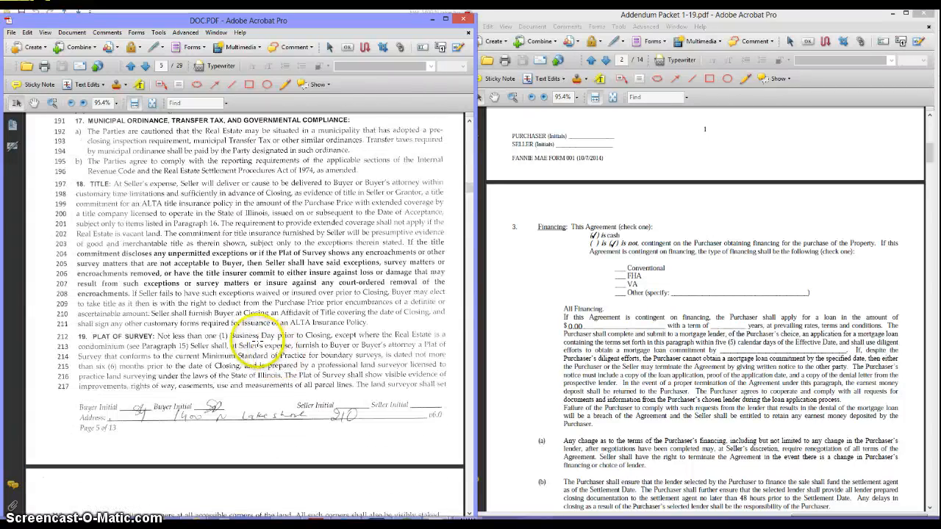
pyautogui.scroll(-10, 209, 283)
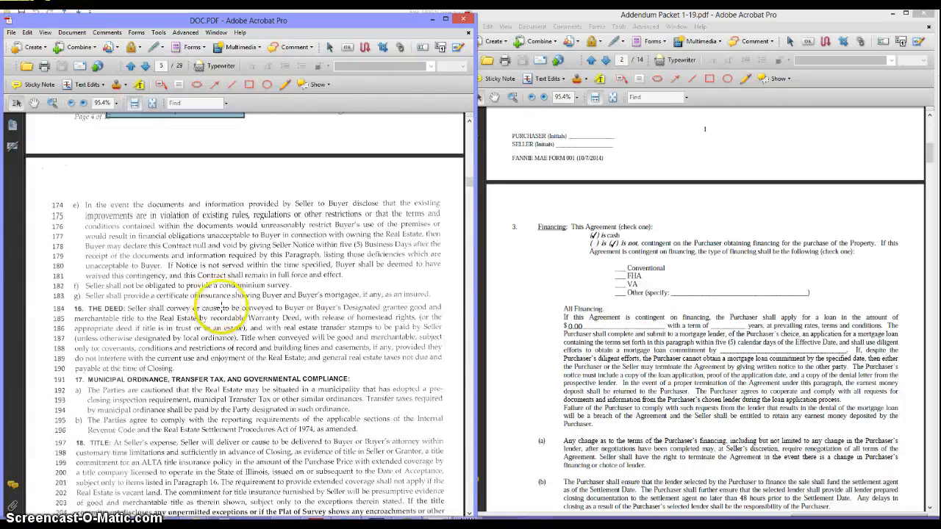
pyautogui.scroll(-8, 216, 378)
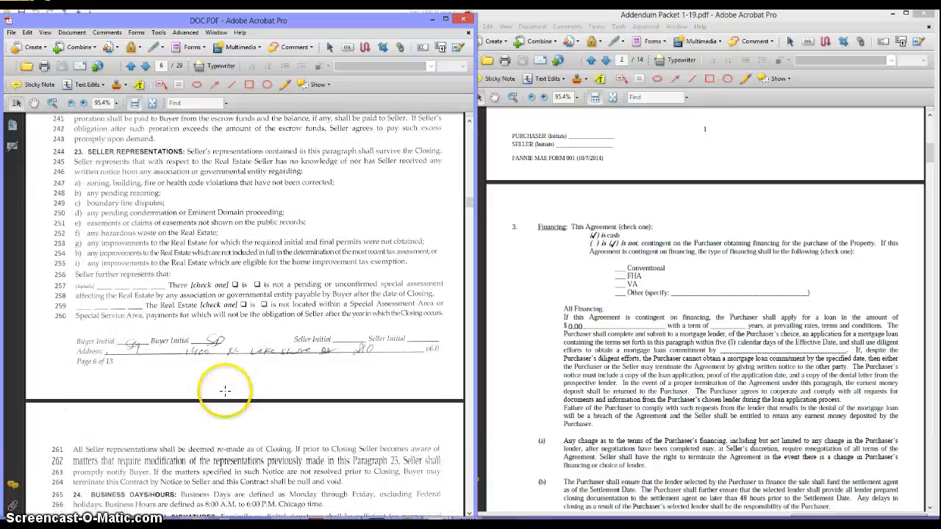
pyautogui.moveTo(102, 321); pyautogui.dragTo(220, 352)
pyautogui.scroll(-10, 220, 352)
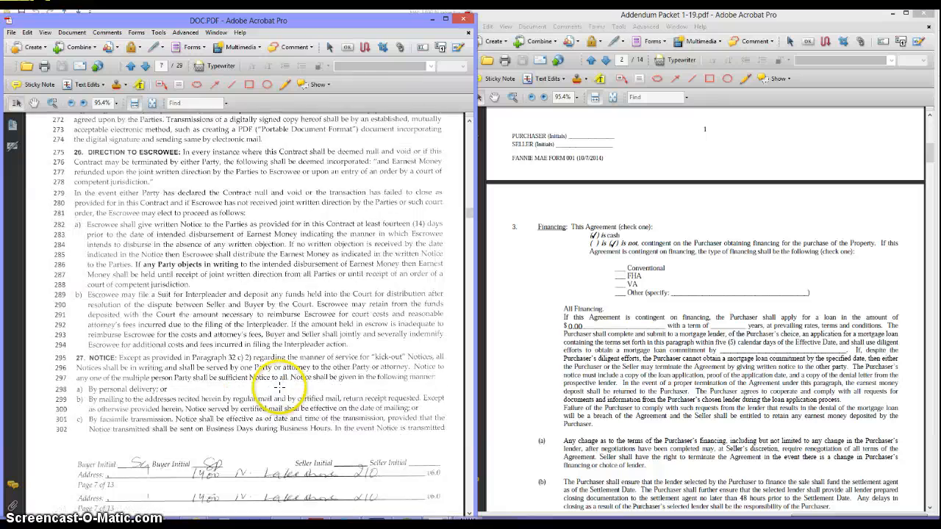
pyautogui.moveTo(125, 422); pyautogui.dragTo(210, 456)
pyautogui.scroll(-10, 220, 412)
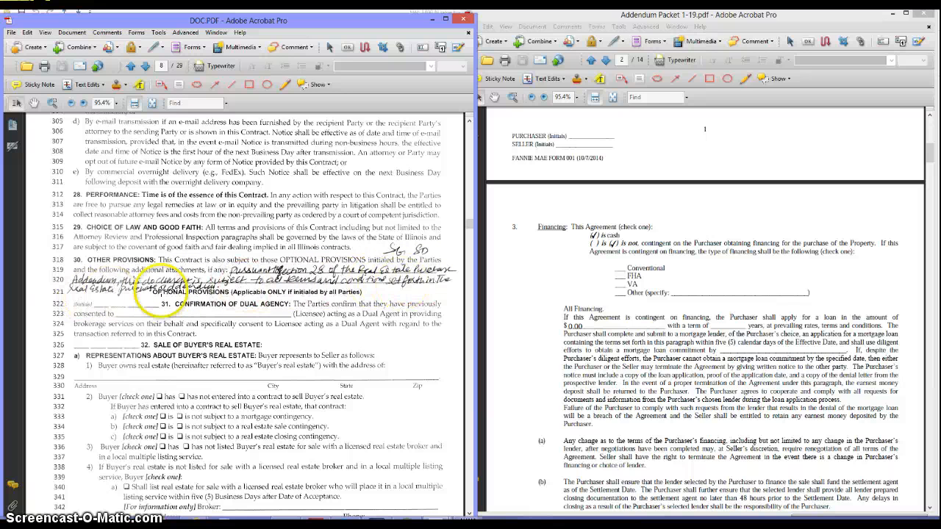
# - Check the SG SD initials beside Other Provisions and continue down the contract
pyautogui.click(416, 260)
pyautogui.scroll(-2, 365, 376)
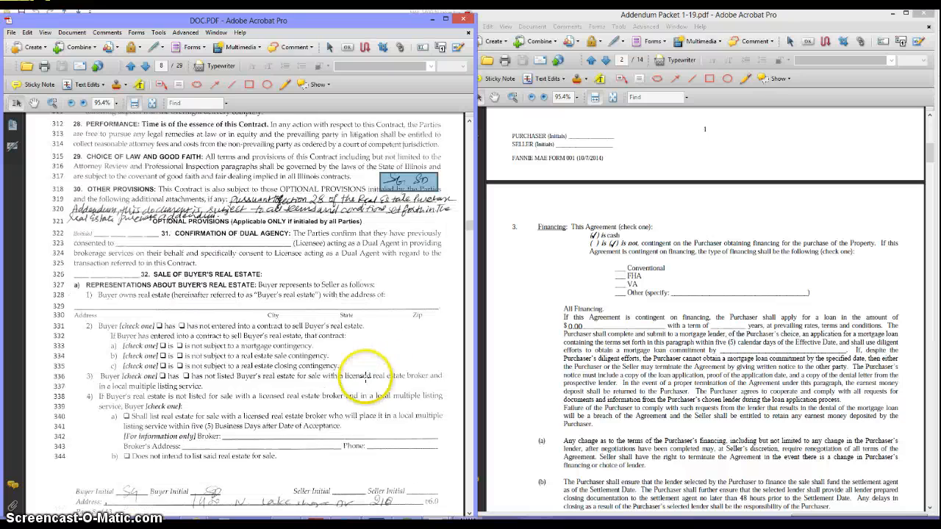
pyautogui.scroll(-3, 365, 376)
pyautogui.scroll(-15, 309, 399)
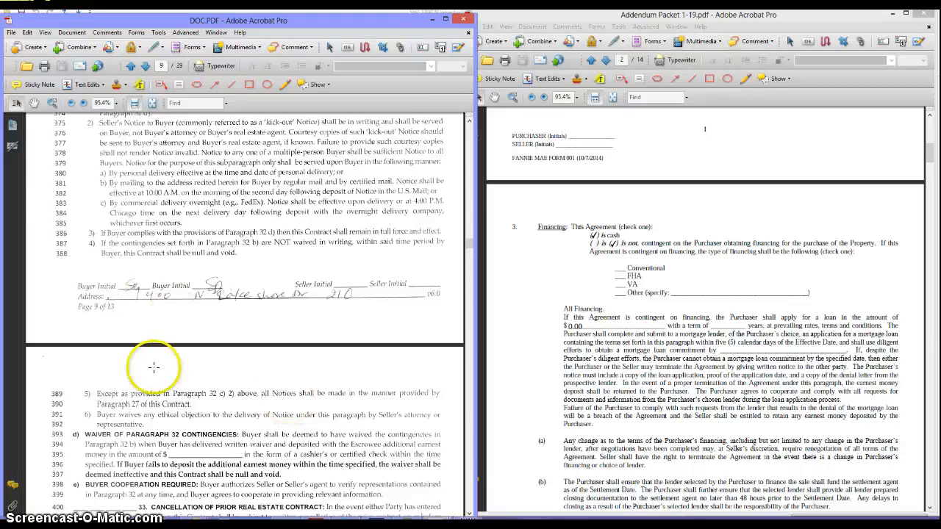
pyautogui.scroll(-7, 154, 367)
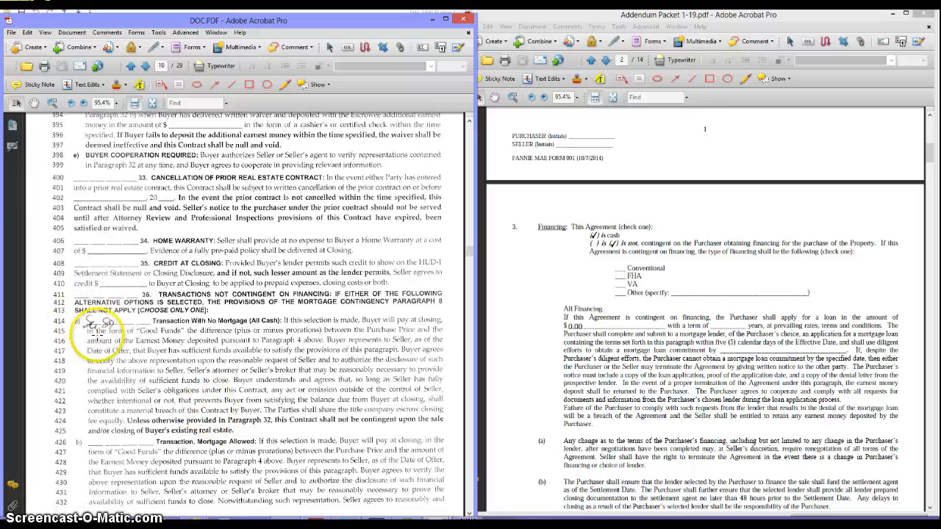
pyautogui.scroll(-8, 125, 367)
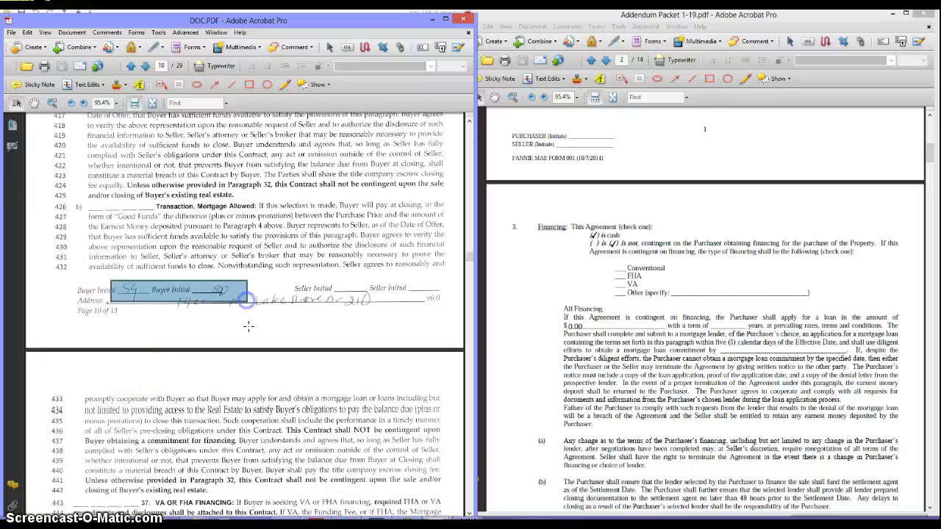
pyautogui.scroll(-10, 250, 324)
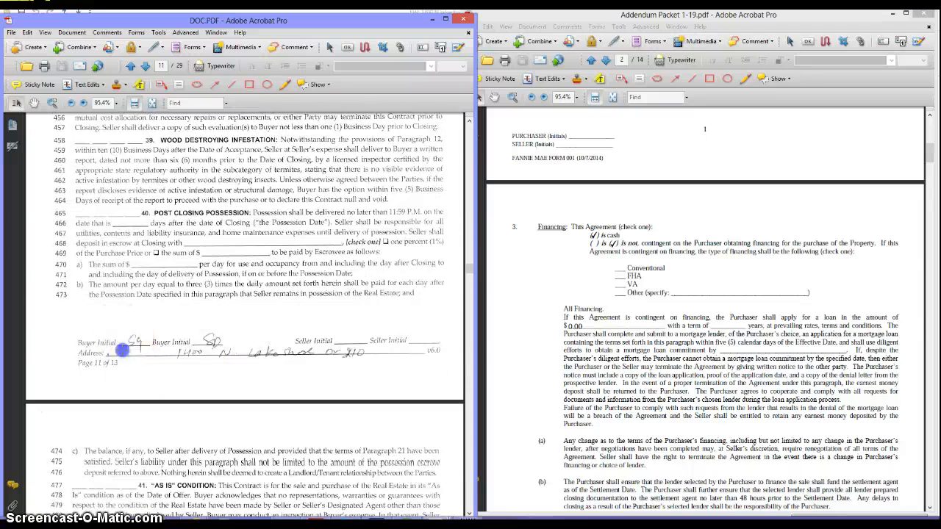
pyautogui.scroll(-10, 213, 371)
pyautogui.scroll(-5, 217, 371)
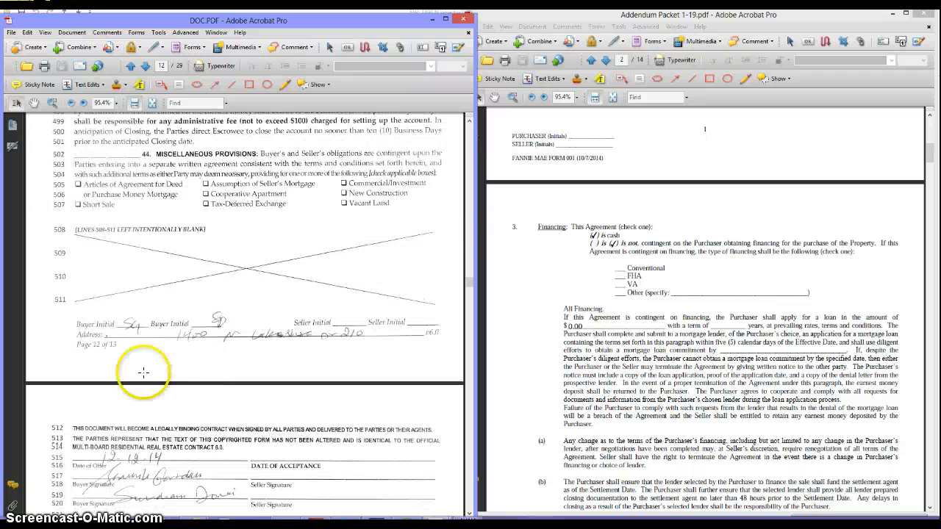
# - Outline the remaining buyer-initial areas down to page 13's signatures and switch to the Typewriter tool
pyautogui.moveTo(108, 300); pyautogui.dragTo(241, 334)
pyautogui.scroll(-4, 240, 365)
pyautogui.scroll(-4, 240, 364)
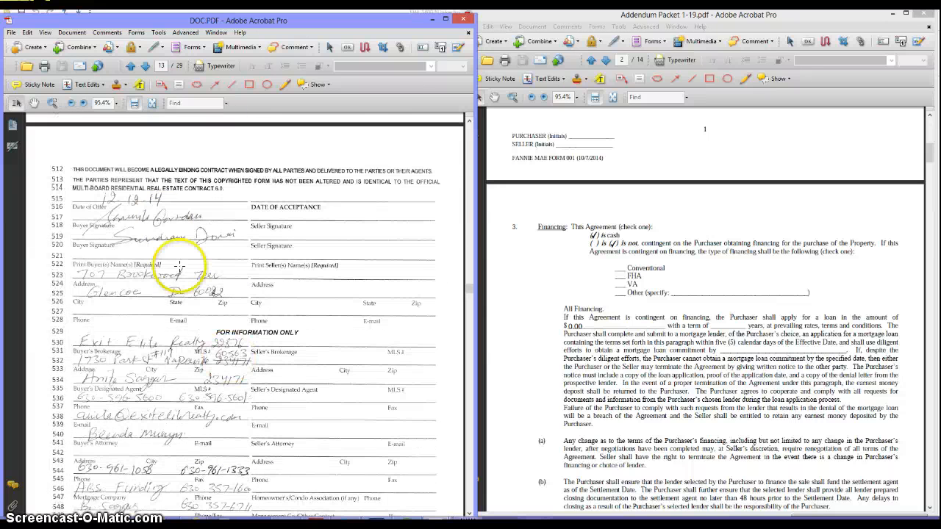
pyautogui.moveTo(85, 212); pyautogui.dragTo(234, 259)
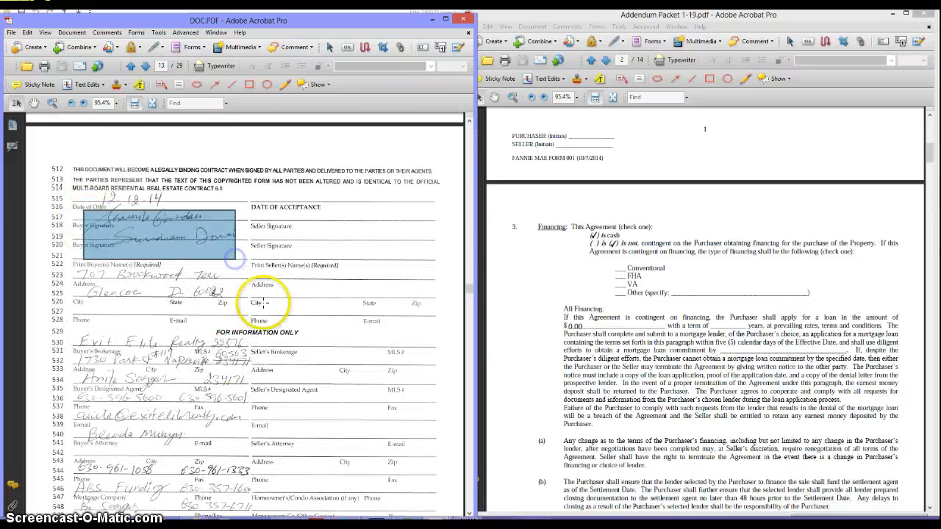
pyautogui.scroll(-4, 265, 304)
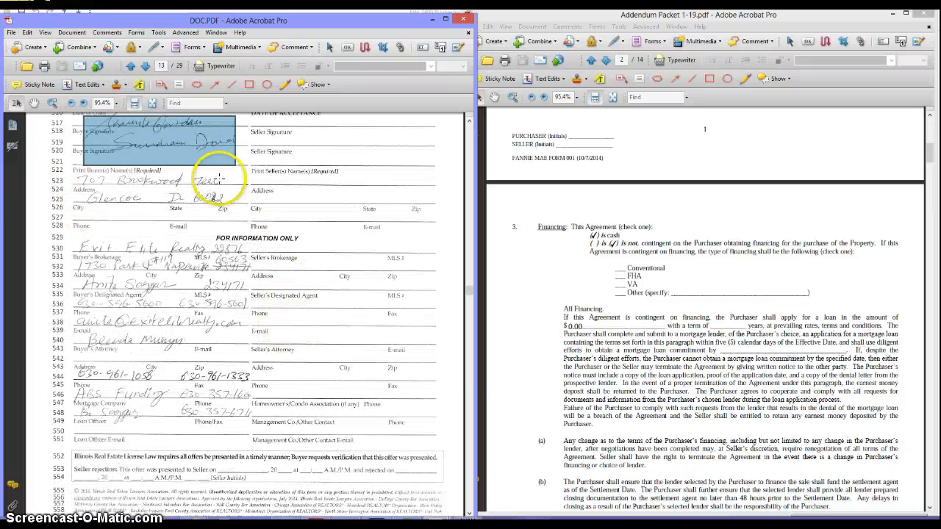
pyautogui.click(206, 66)
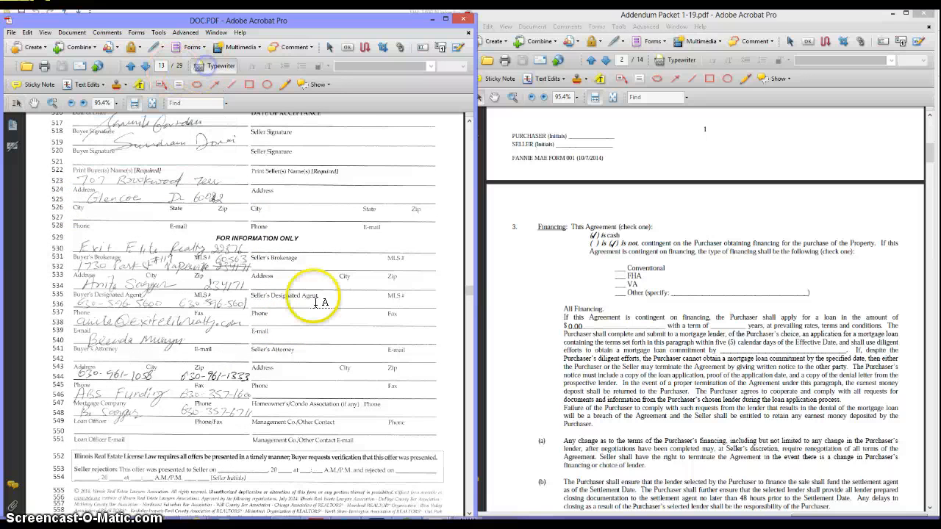
# - Type entries on page 13's Seller's Brokerage, designated agent and agent phone lines
pyautogui.click(259, 248)
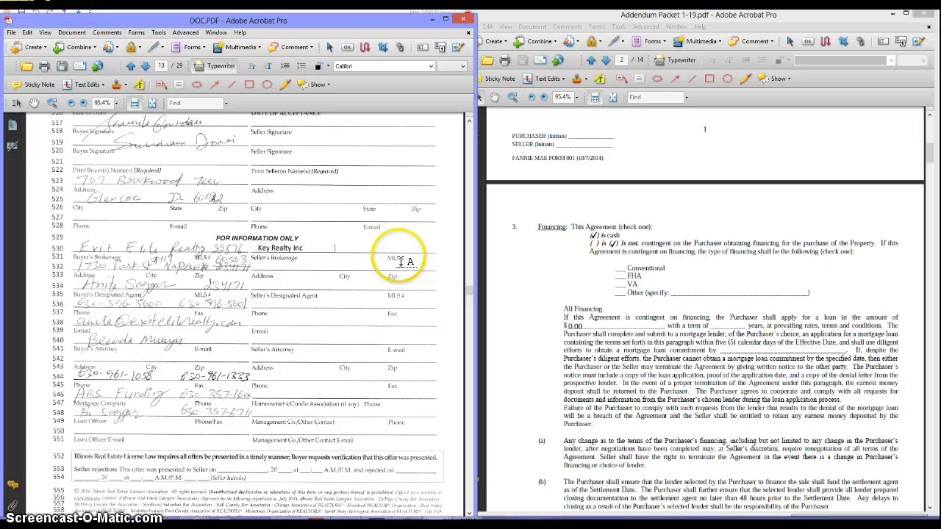
pyautogui.write('18712')
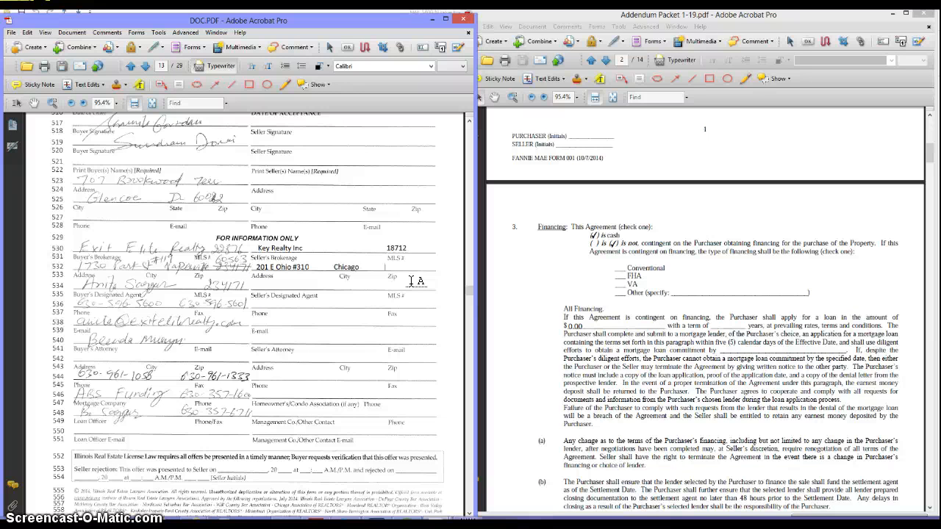
pyautogui.click(256, 285)
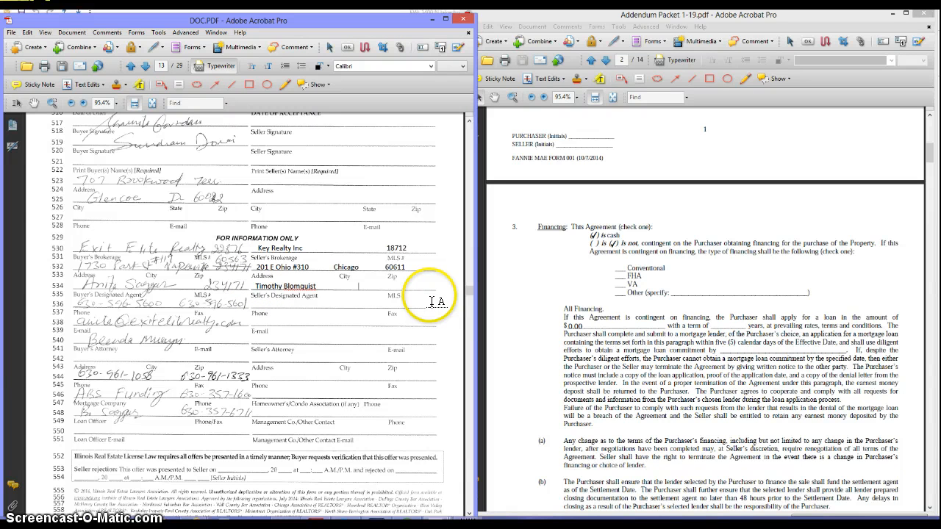
pyautogui.write('6')
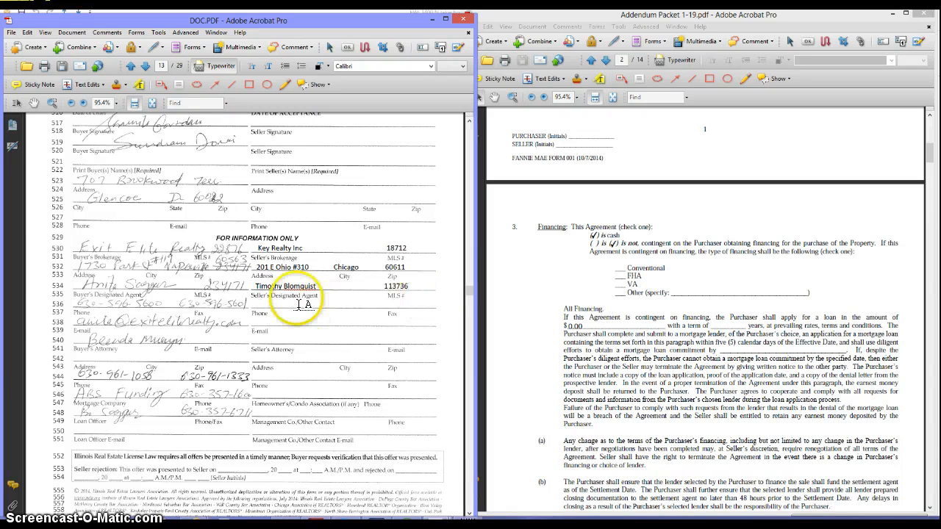
pyautogui.click(253, 302)
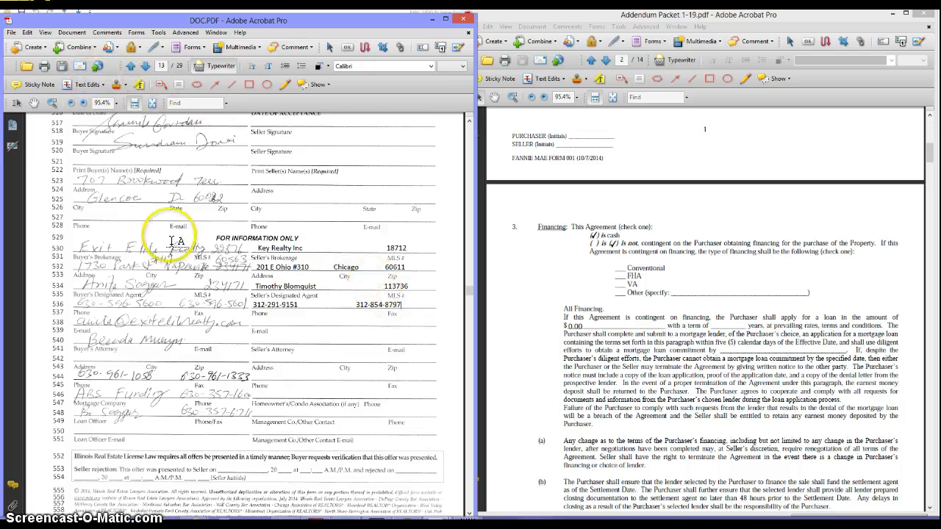
# - Scroll DOC.PDF from page 14 to page 27, reviewing each addendum page and the lead-based paint signatures
pyautogui.scroll(-8, 174, 237)
pyautogui.scroll(-4, 281, 399)
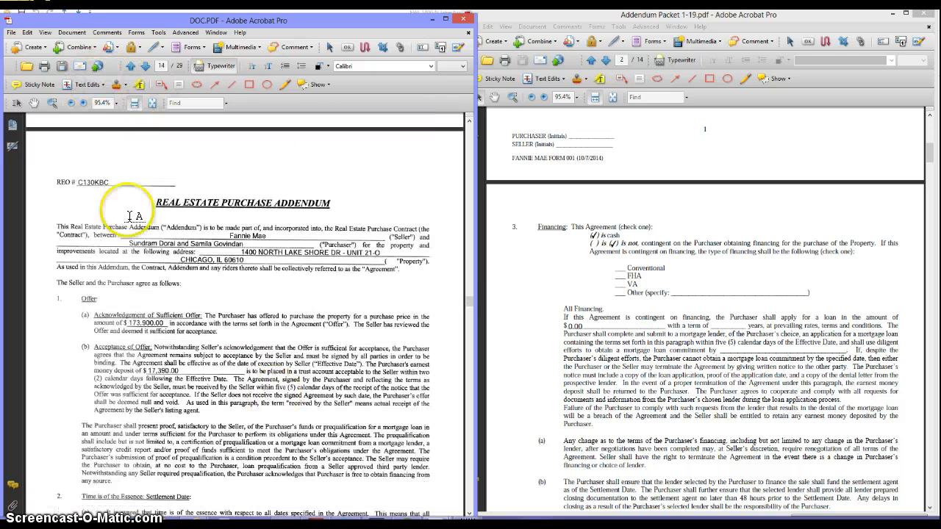
pyautogui.scroll(-4, 250, 305)
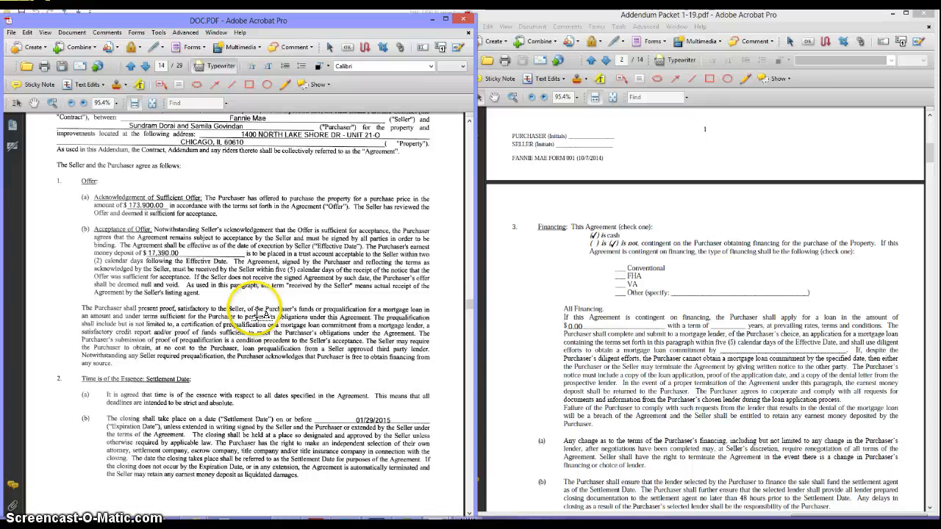
pyautogui.scroll(-3, 265, 314)
pyautogui.scroll(-4, 265, 316)
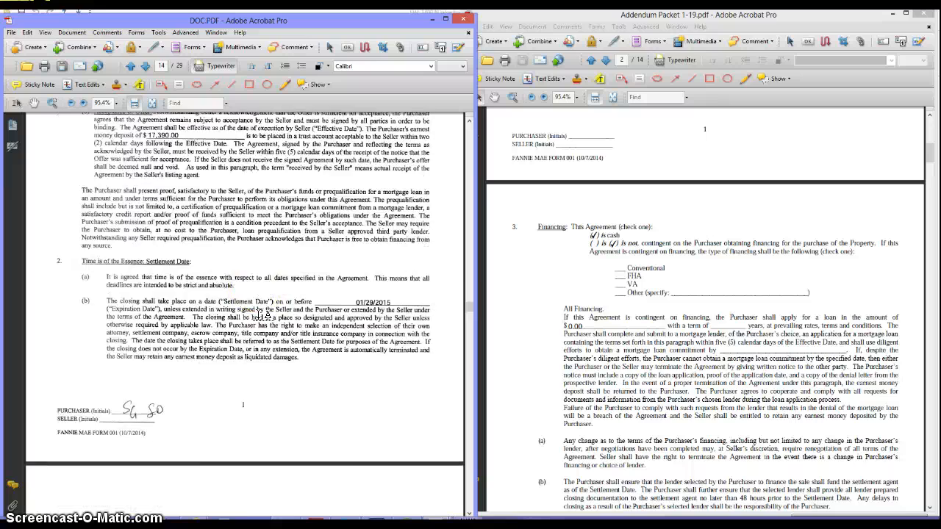
pyautogui.scroll(-12, 310, 323)
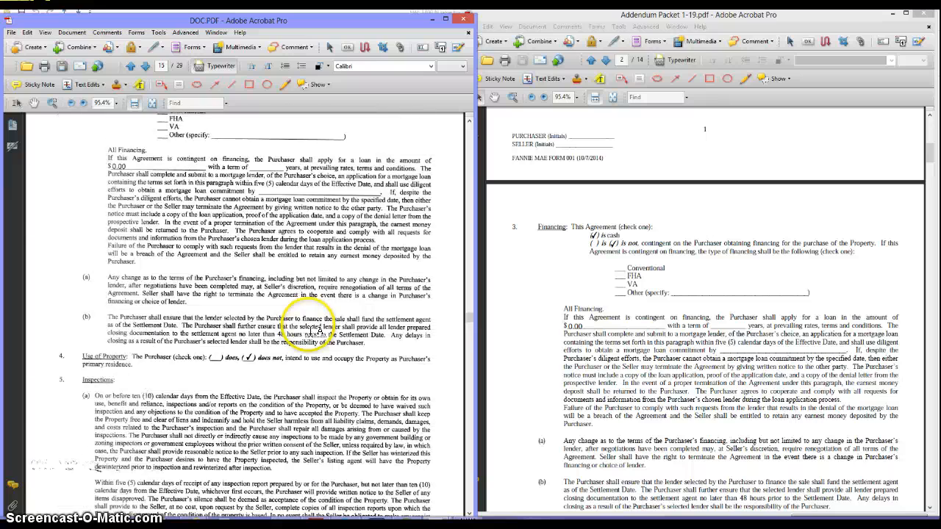
pyautogui.scroll(4, 312, 329)
pyautogui.scroll(-12, 305, 323)
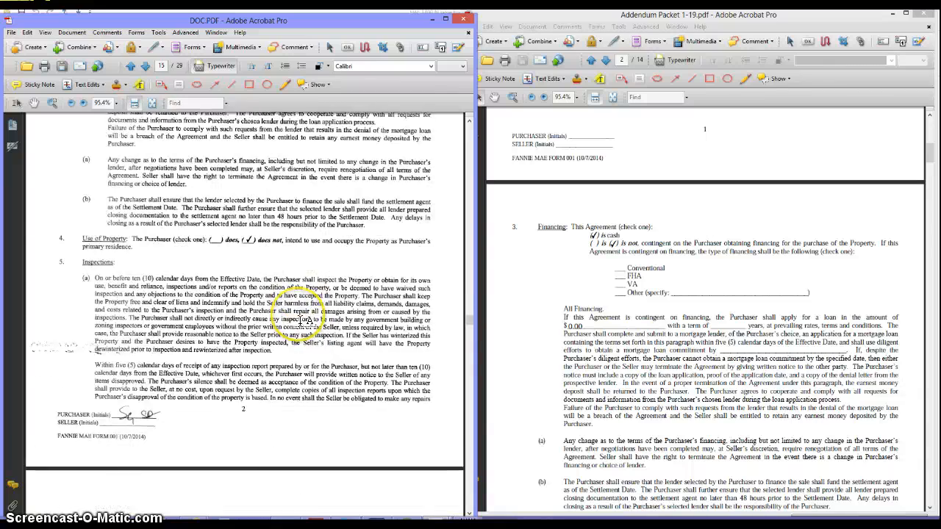
pyautogui.scroll(-20, 301, 321)
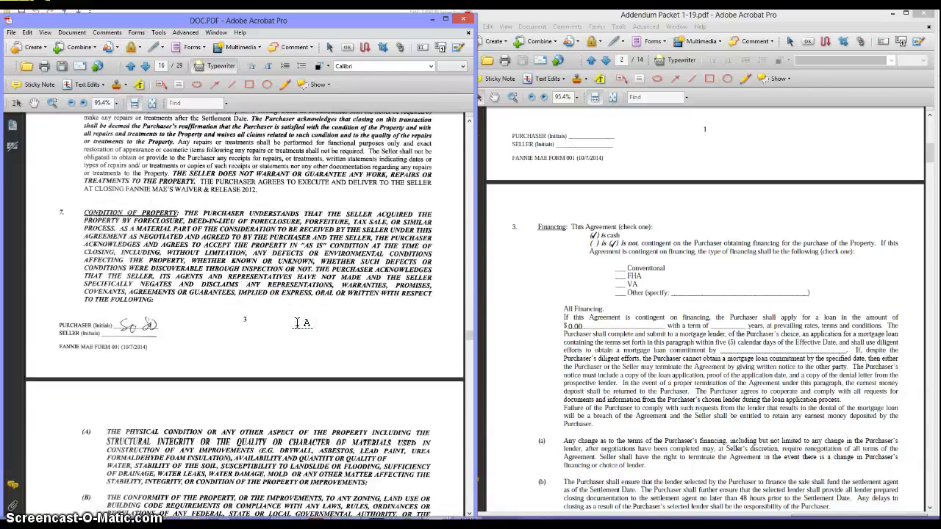
pyautogui.scroll(-20, 303, 323)
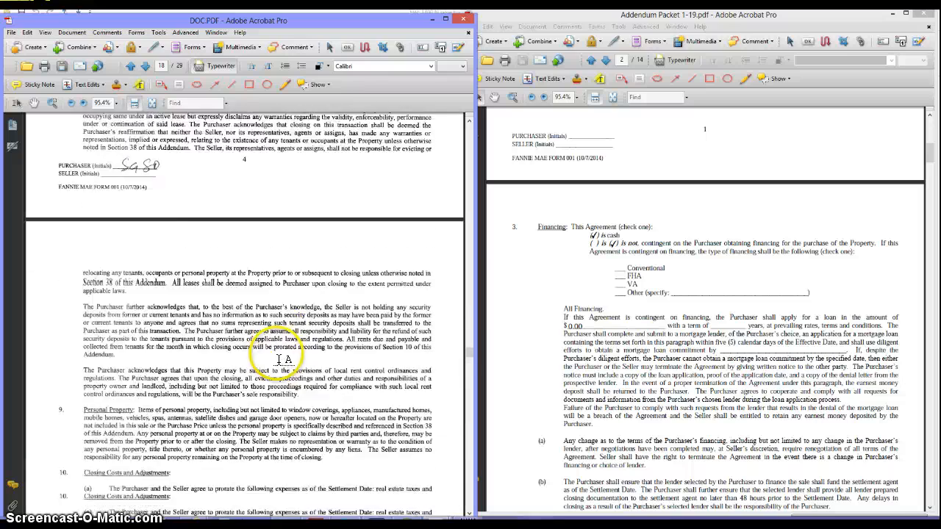
pyautogui.scroll(-15, 288, 363)
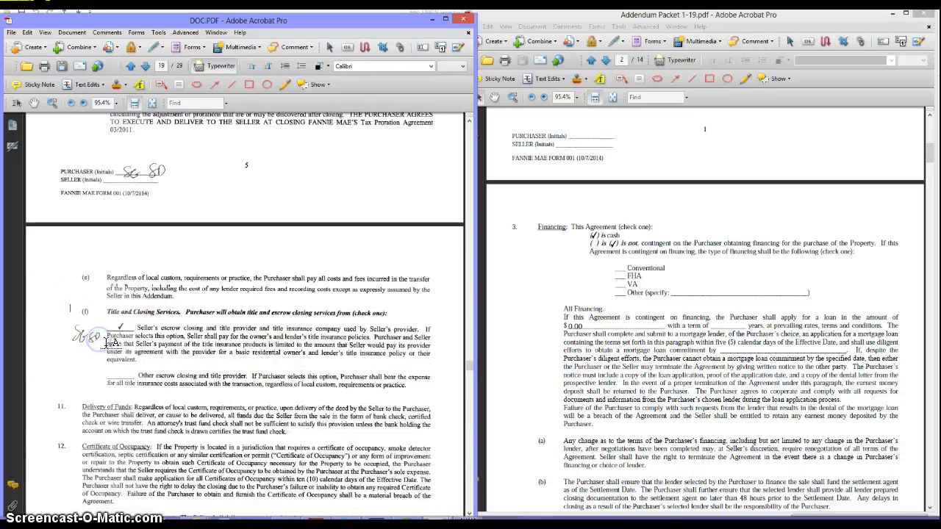
pyautogui.scroll(-1, 280, 396)
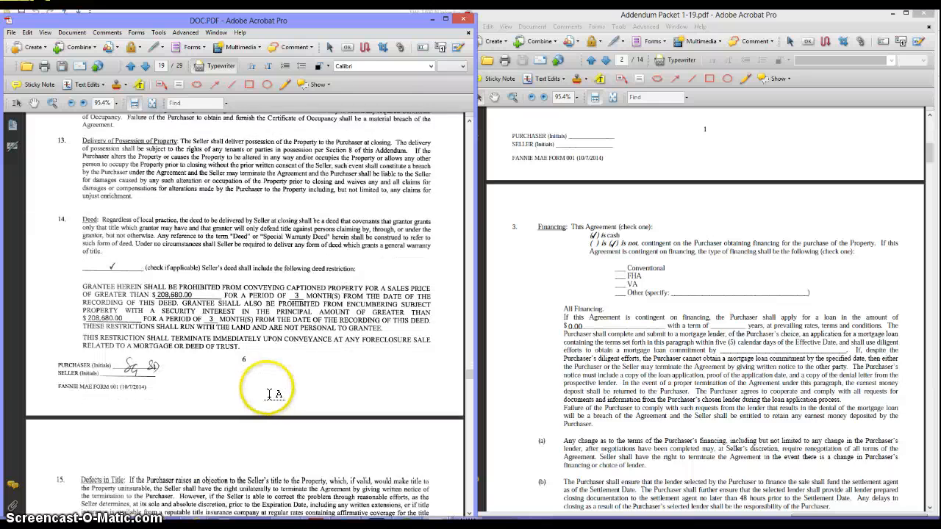
pyautogui.scroll(-1, 271, 394)
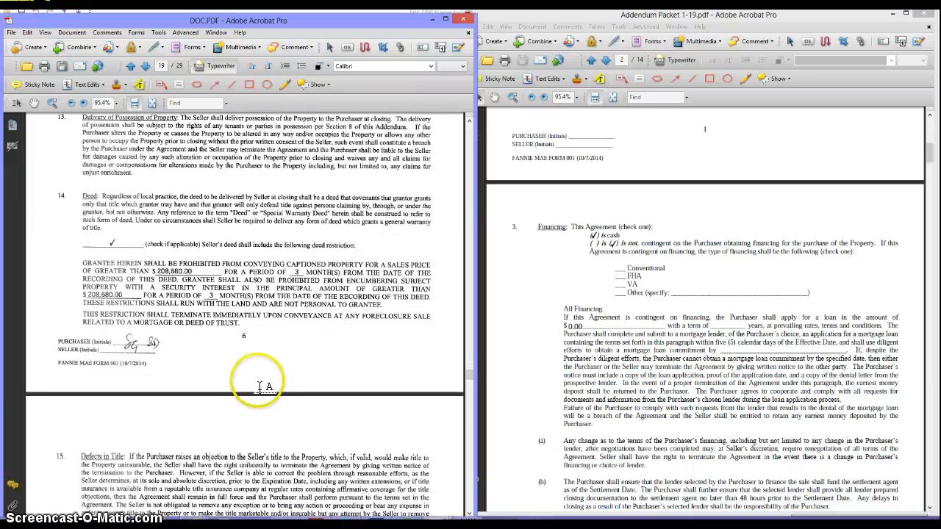
pyautogui.scroll(-15, 258, 386)
pyautogui.scroll(-20, 261, 391)
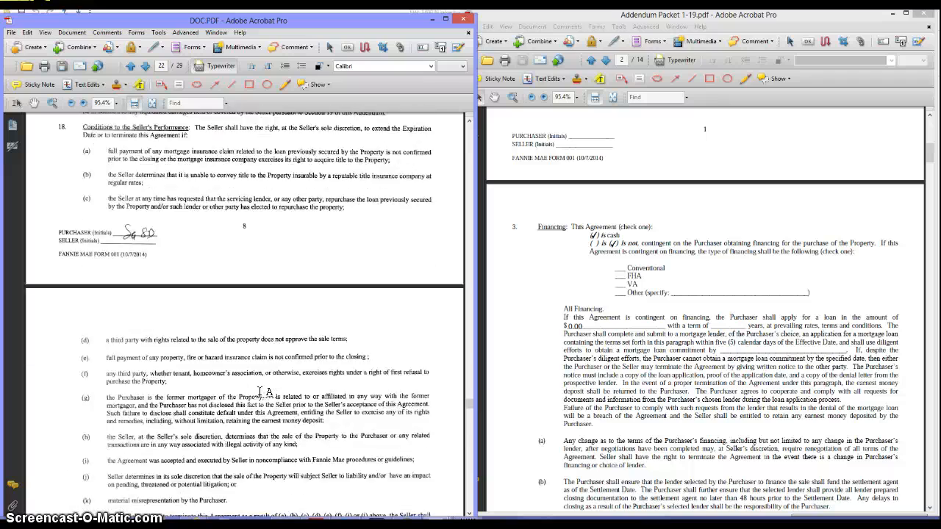
pyautogui.scroll(-20, 261, 392)
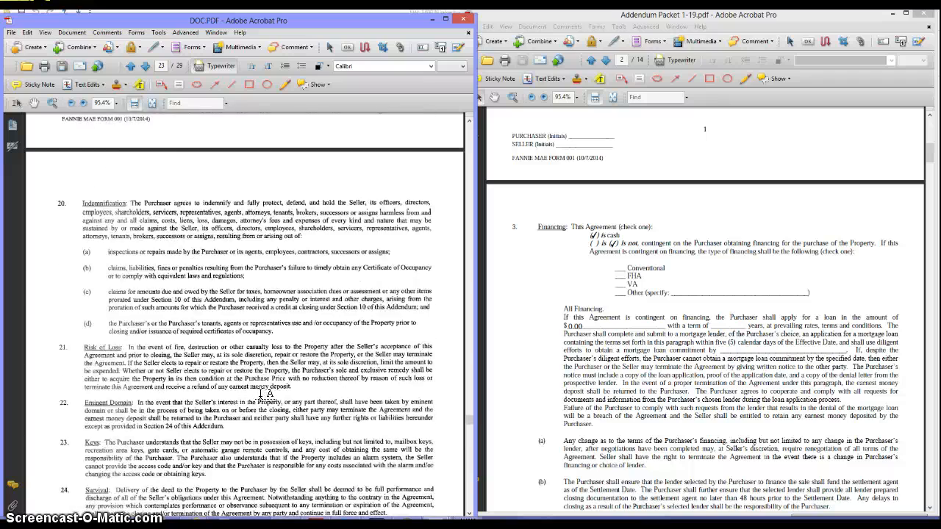
pyautogui.scroll(-20, 261, 391)
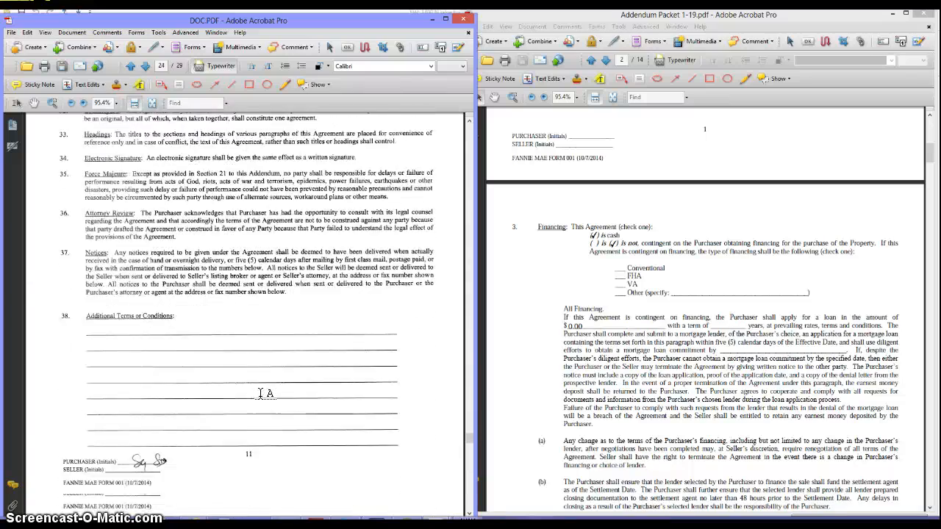
pyautogui.scroll(-20, 261, 393)
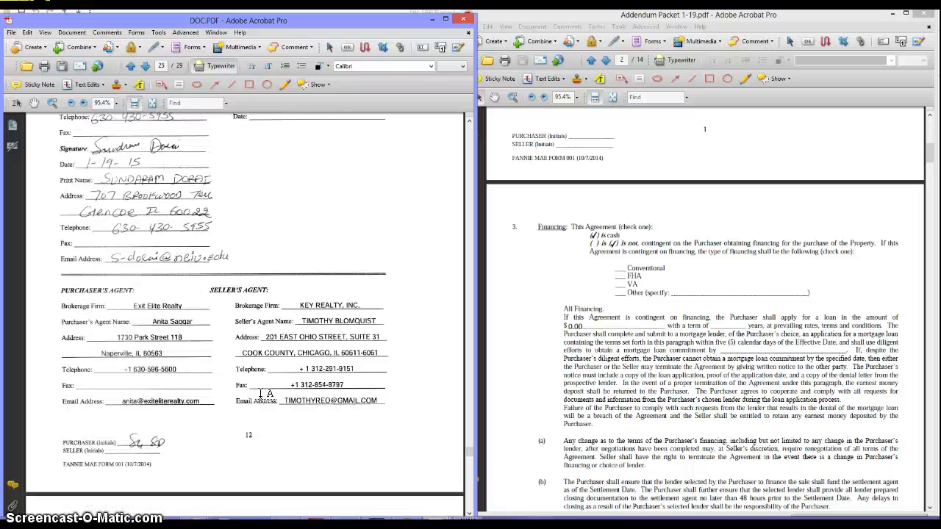
pyautogui.scroll(-20, 261, 394)
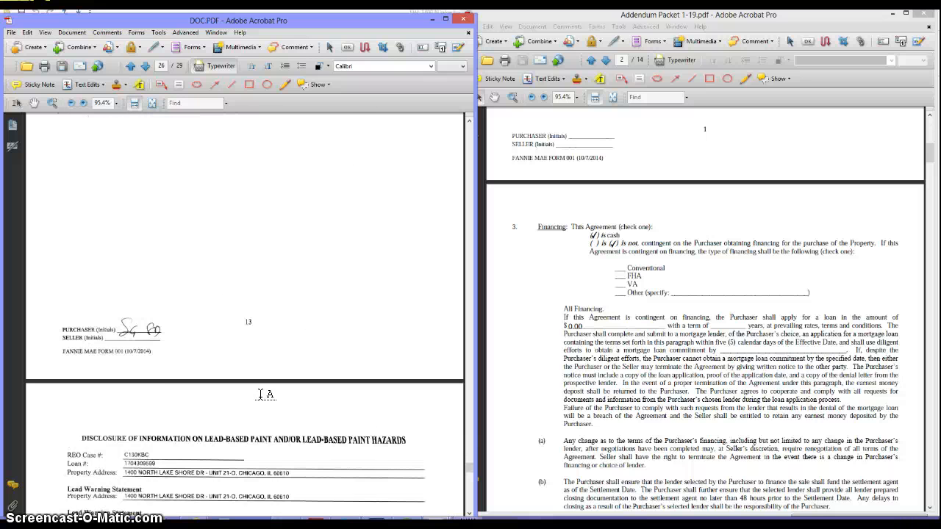
pyautogui.scroll(-15, 213, 367)
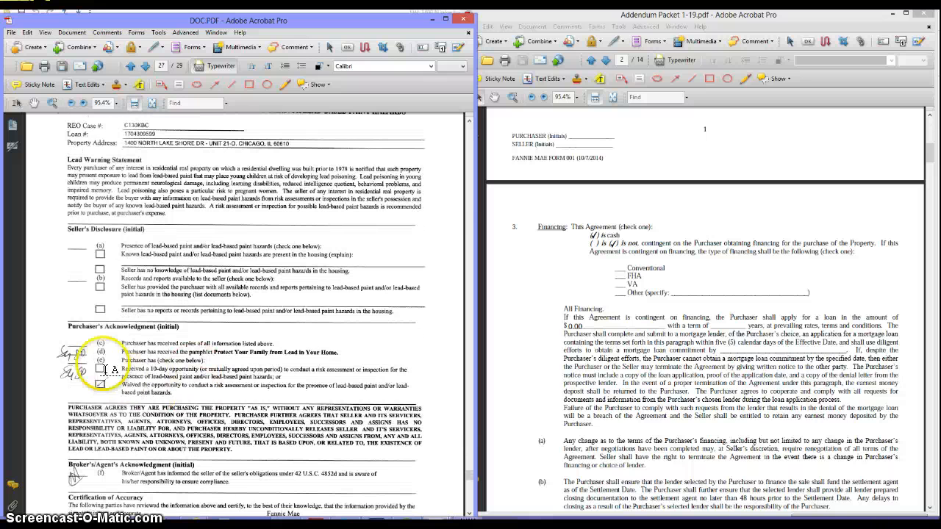
pyautogui.scroll(-5, 105, 369)
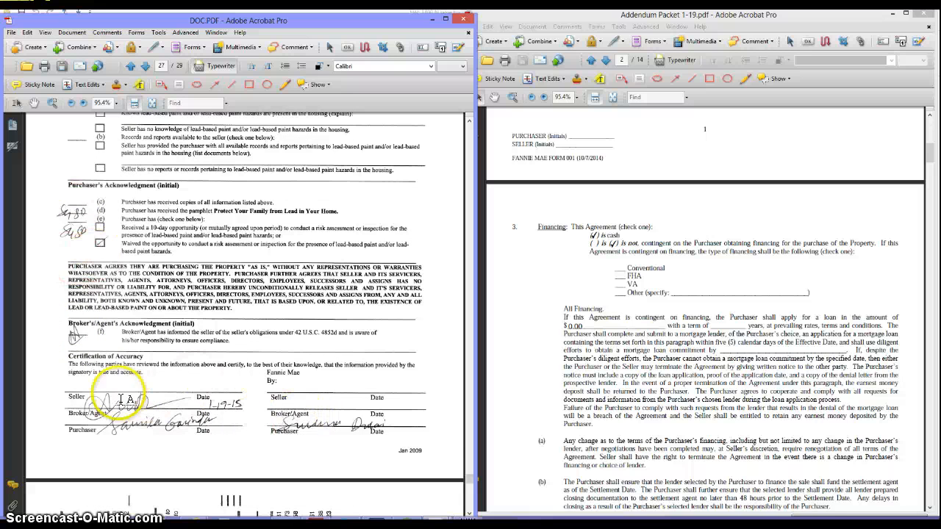
# - Review DOC.PDF's final pages, marking the $333,407.79 ending value and the Owner Occupant Certification
pyautogui.scroll(-12, 254, 363)
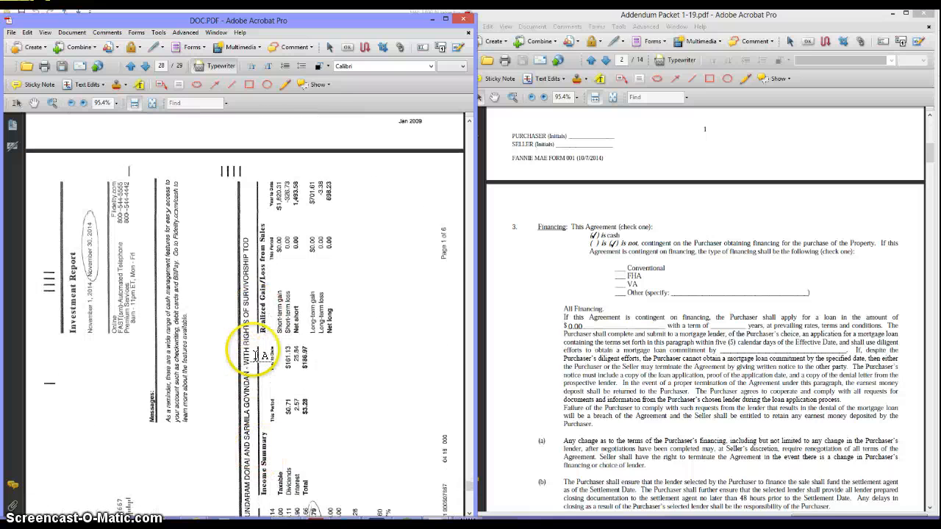
pyautogui.scroll(1, 257, 356)
pyautogui.scroll(20, 270, 367)
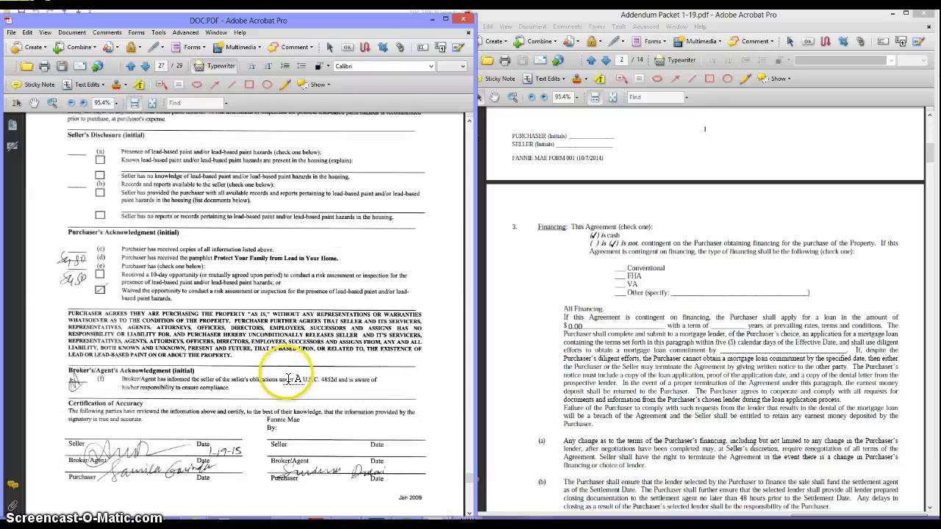
pyautogui.scroll(1, 301, 387)
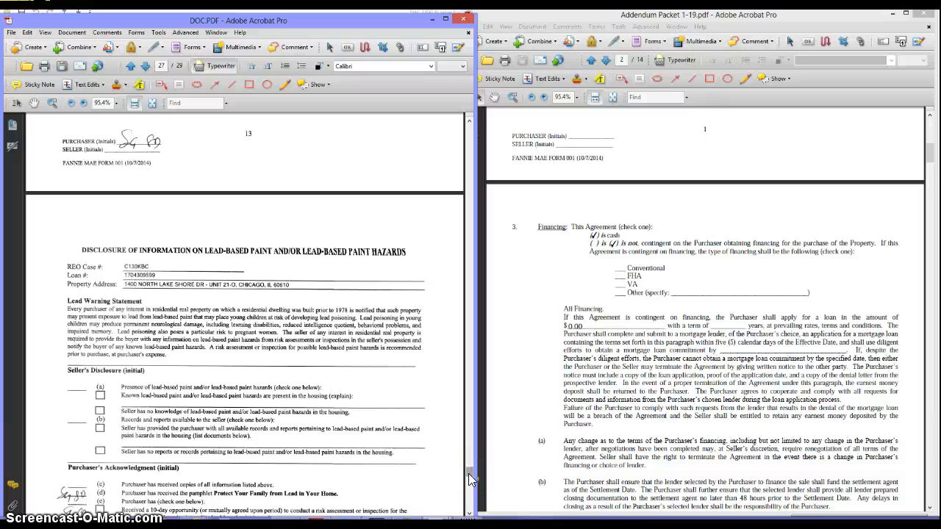
pyautogui.scroll(-20, 327, 476)
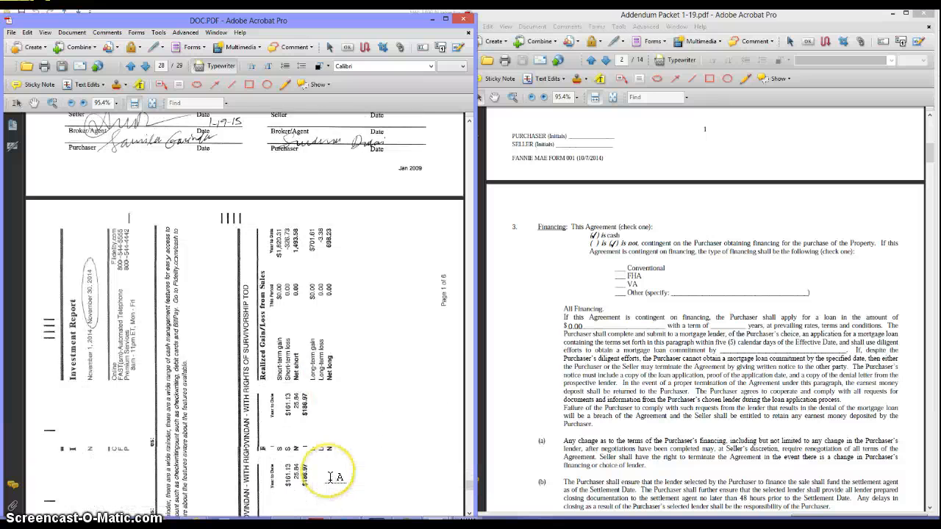
pyautogui.scroll(-1, 331, 478)
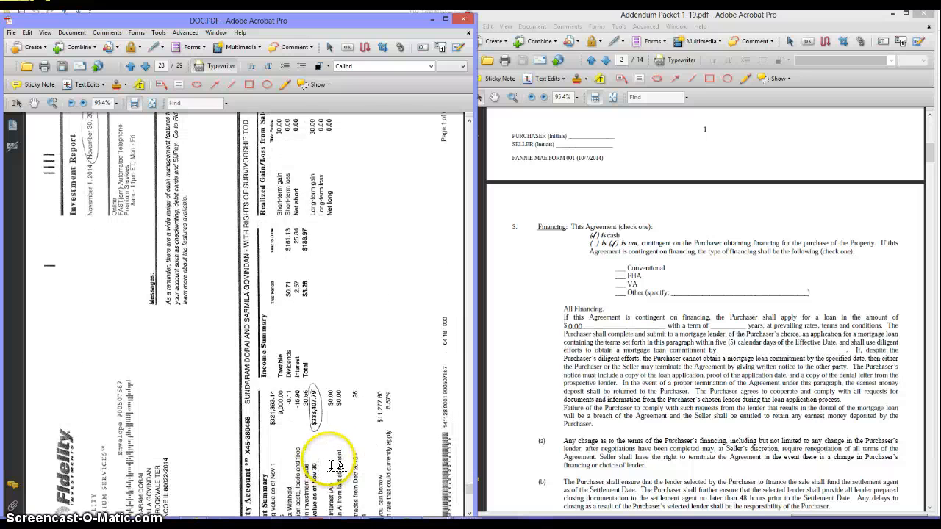
pyautogui.scroll(3, 331, 464)
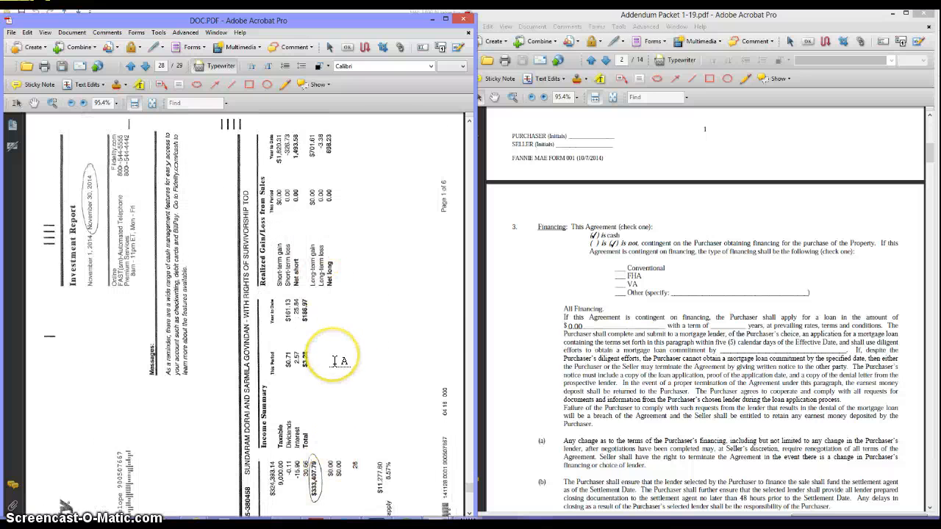
pyautogui.scroll(-4, 334, 361)
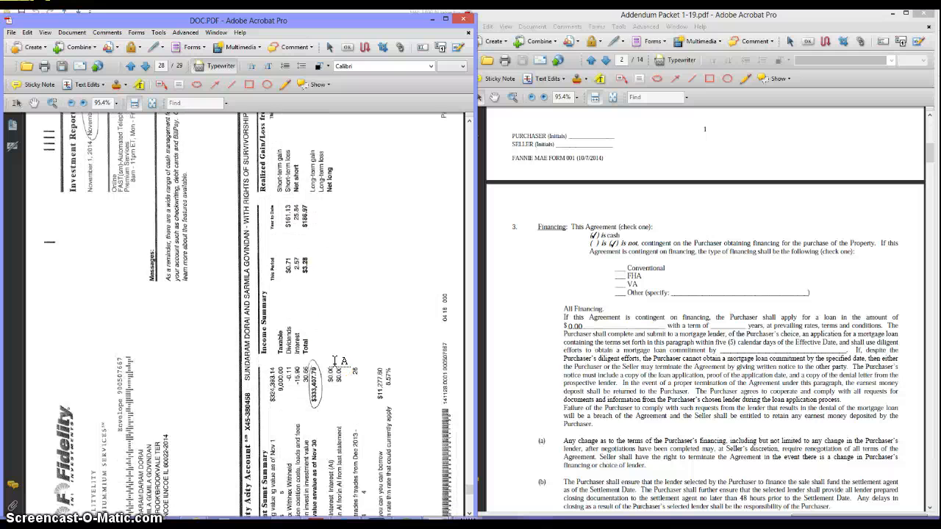
pyautogui.scroll(-3, 328, 371)
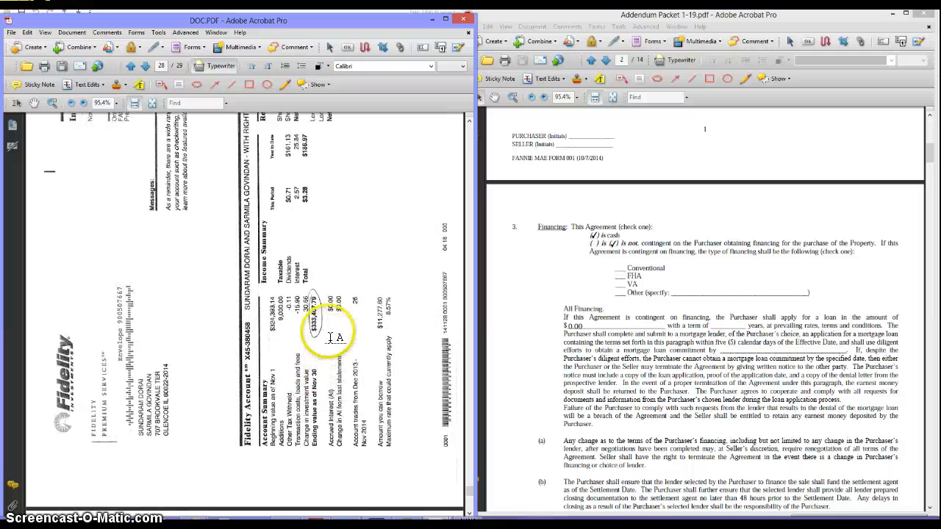
pyautogui.moveTo(316, 326)
pyautogui.mouseDown()
pyautogui.moveTo(306, 311)
pyautogui.moveTo(316, 323)
pyautogui.mouseUp()
pyautogui.scroll(-15, 357, 368)
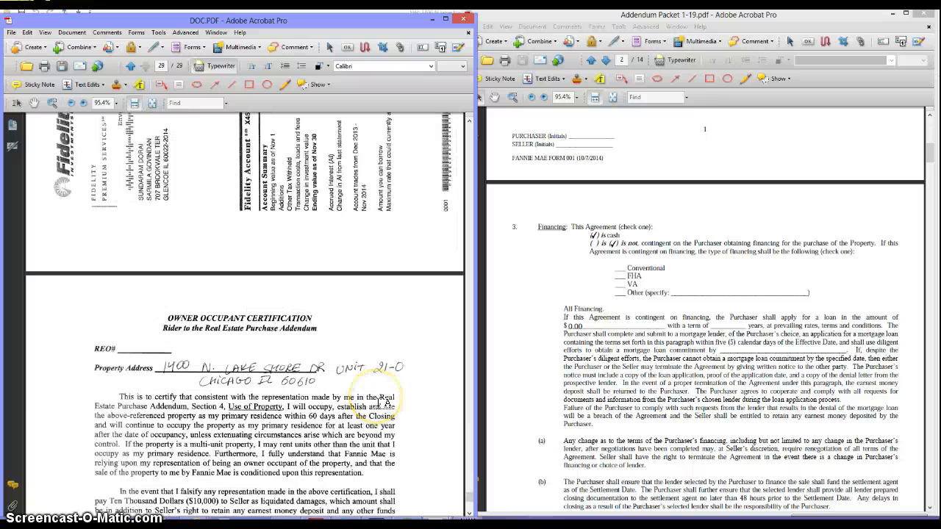
pyautogui.scroll(-7, 380, 403)
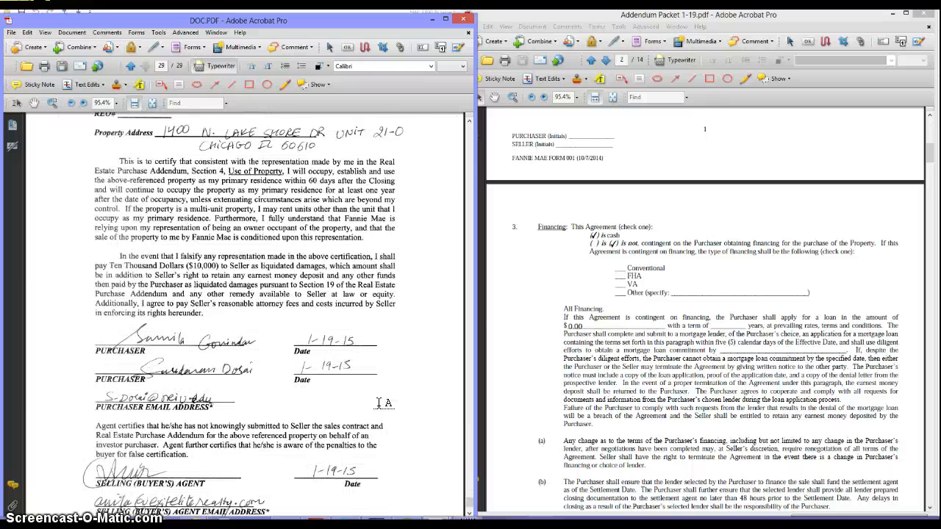
# - Compare against the Addendum Packet, then open DOC.PDF's Document menu
pyautogui.click(550, 224)
pyautogui.click(588, 25)
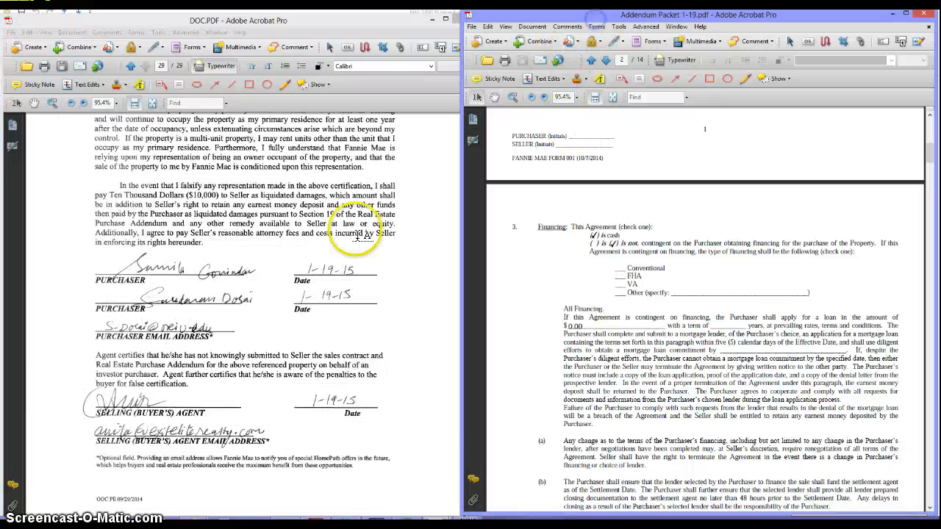
pyautogui.scroll(-10, 691, 397)
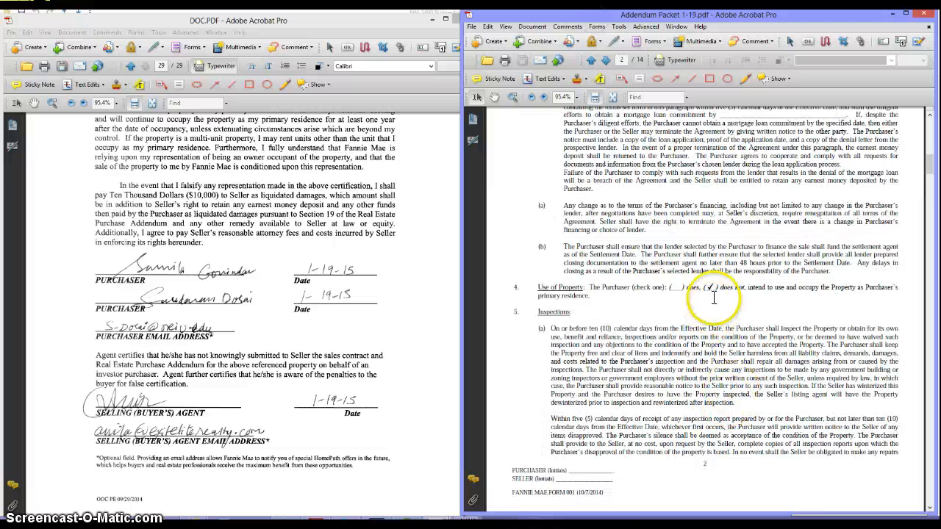
pyautogui.scroll(4, 335, 381)
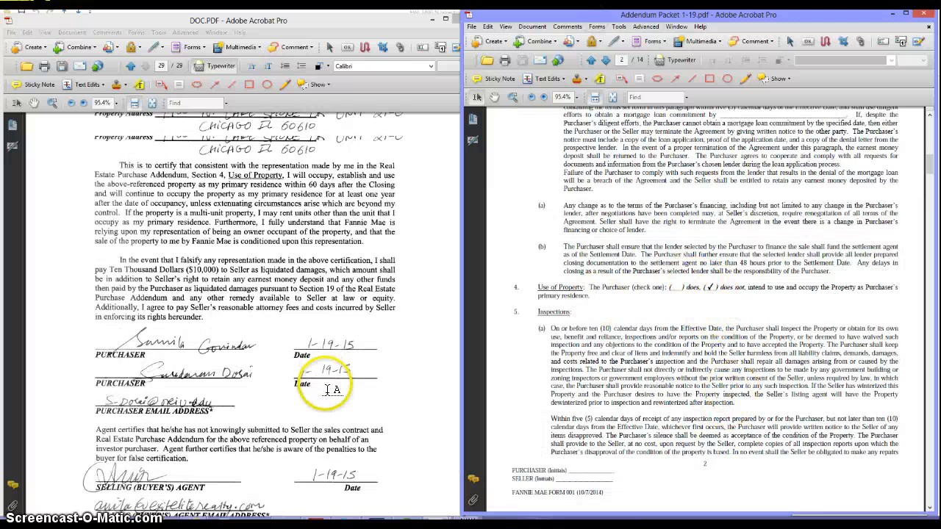
pyautogui.click(72, 32)
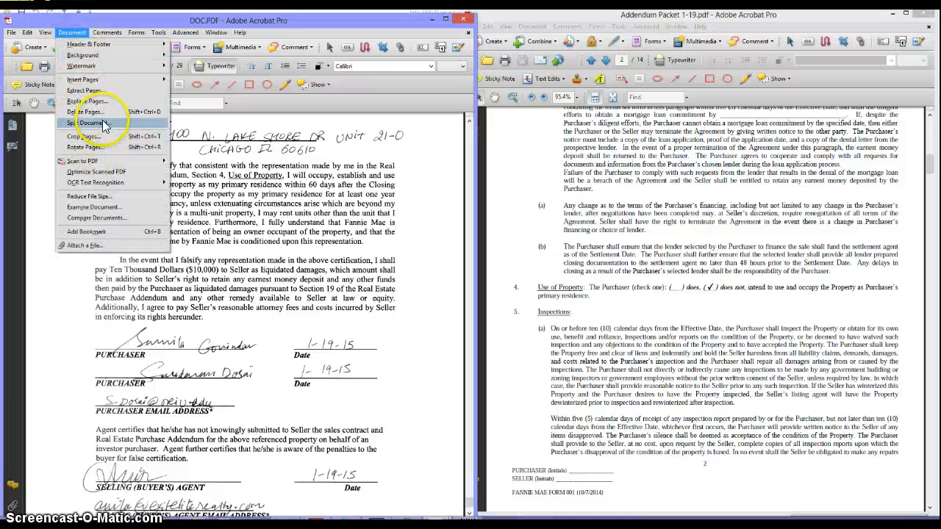
# - Delete page 29 from the contract
pyautogui.click(83, 112)
pyautogui.click(230, 292)
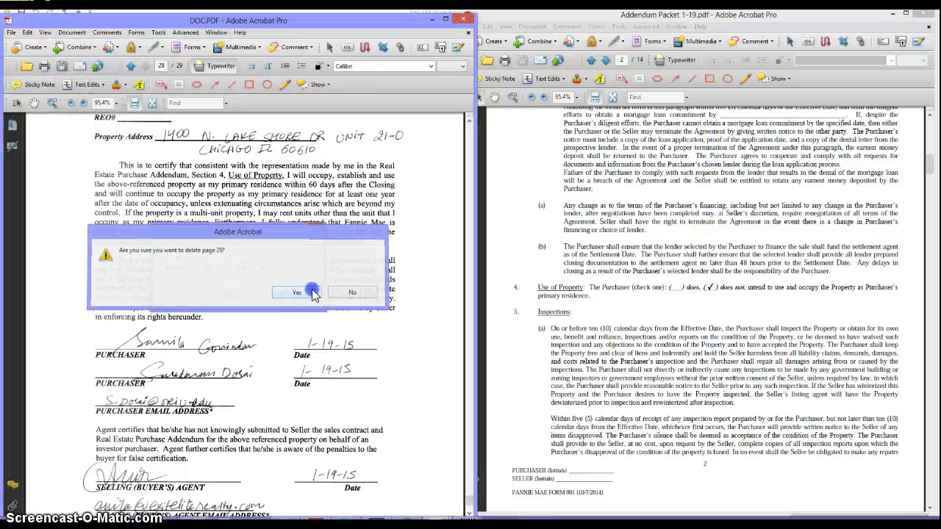
pyautogui.click(305, 291)
pyautogui.click(11, 33)
pyautogui.click(27, 142)
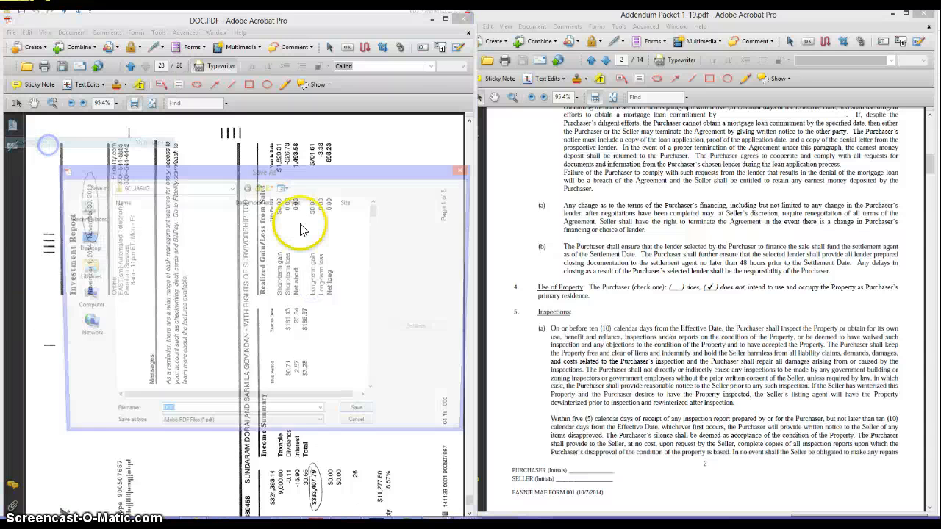
pyautogui.doubleClick(126, 225)
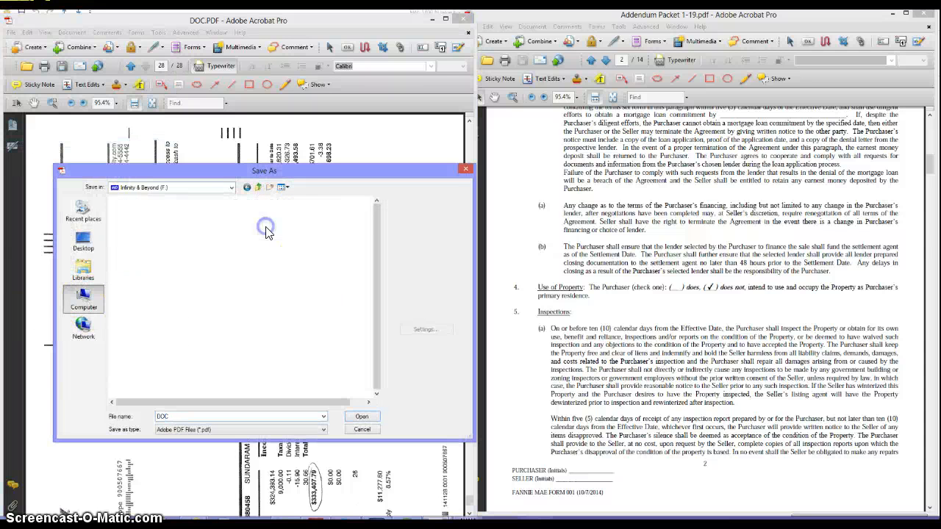
pyautogui.click(166, 260)
pyautogui.write('prop')
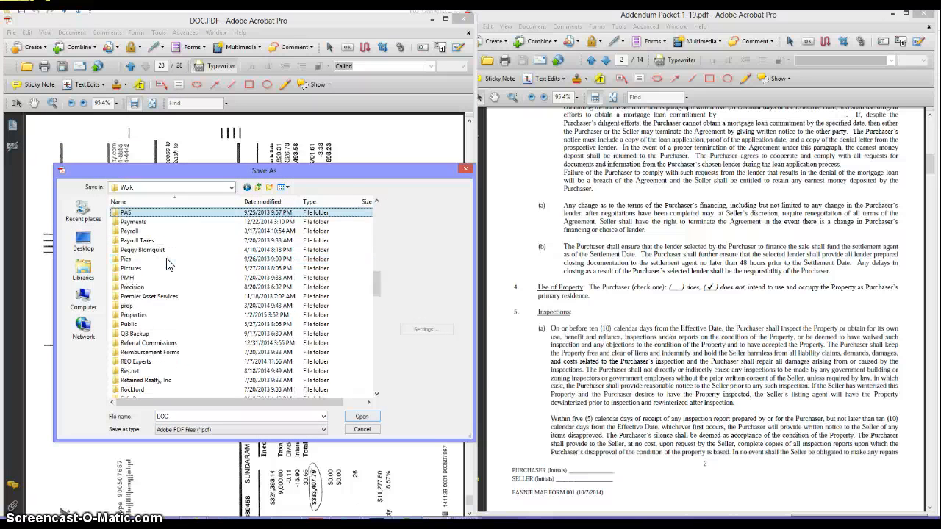
pyautogui.press('Return')
pyautogui.press('l')
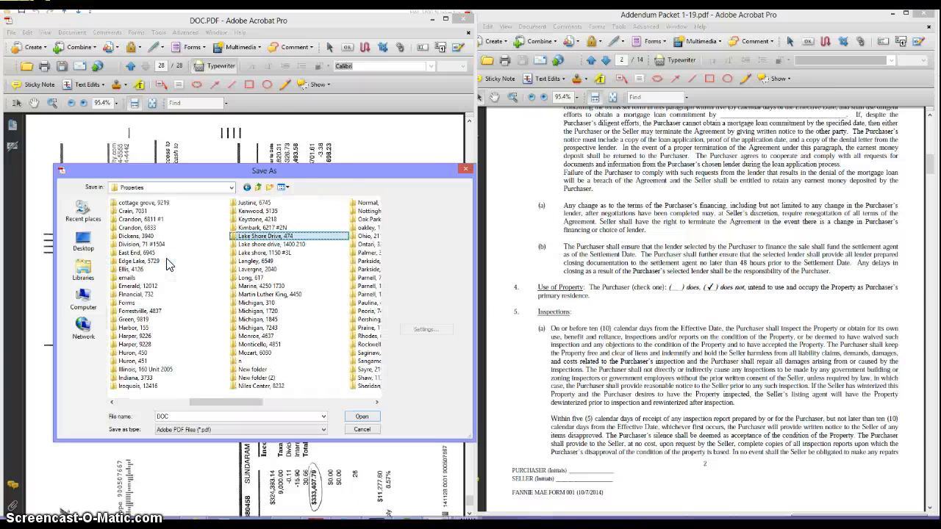
pyautogui.click(287, 245)
pyautogui.doubleClick(288, 250)
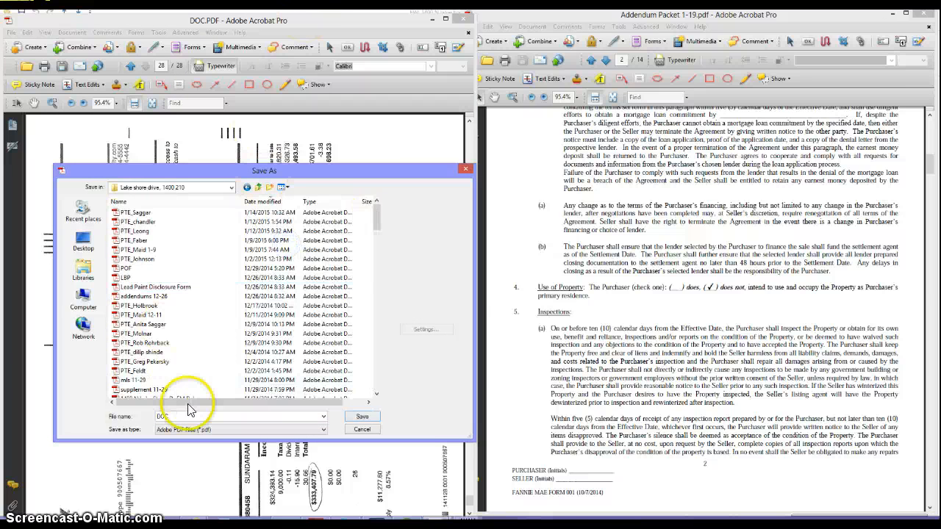
pyautogui.write('Buyer s')
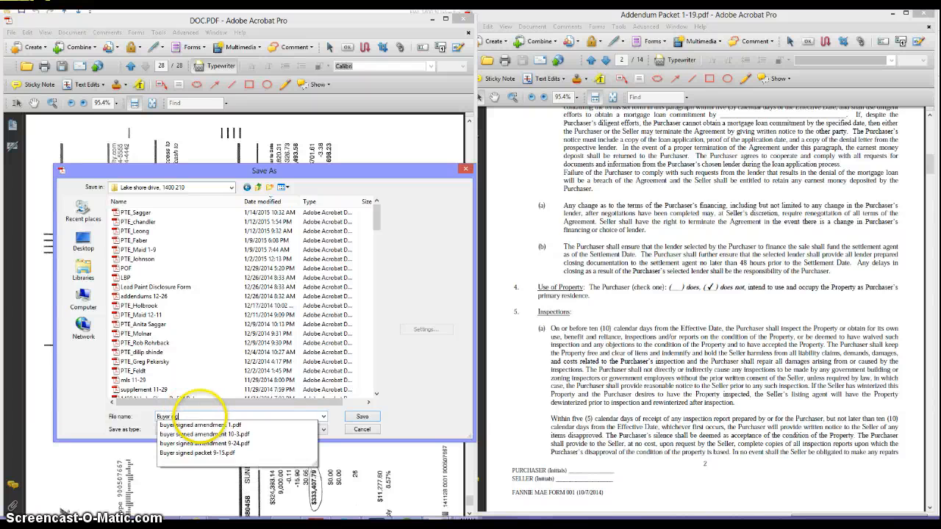
pyautogui.write('igned 1')
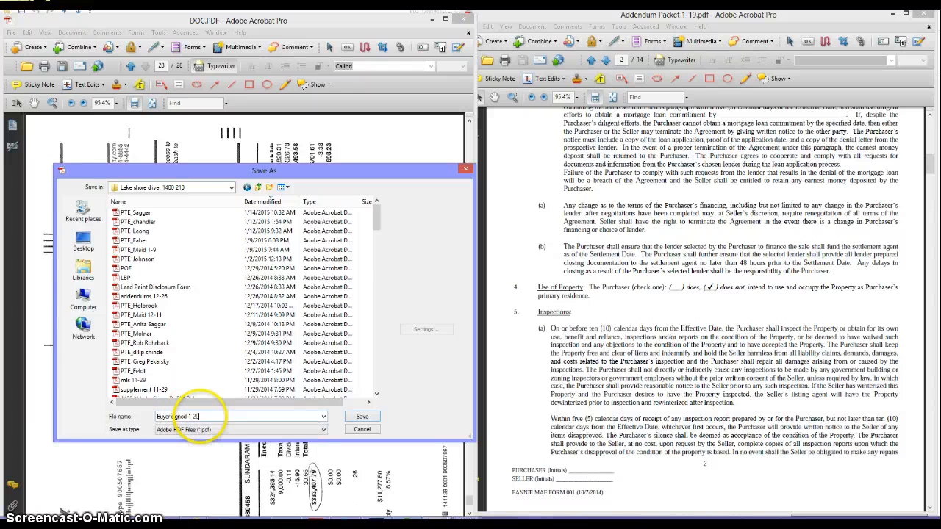
pyautogui.write('-20')
pyautogui.press('Return')
# - Page backward through the saved contract toward its first page
pyautogui.click(130, 61)
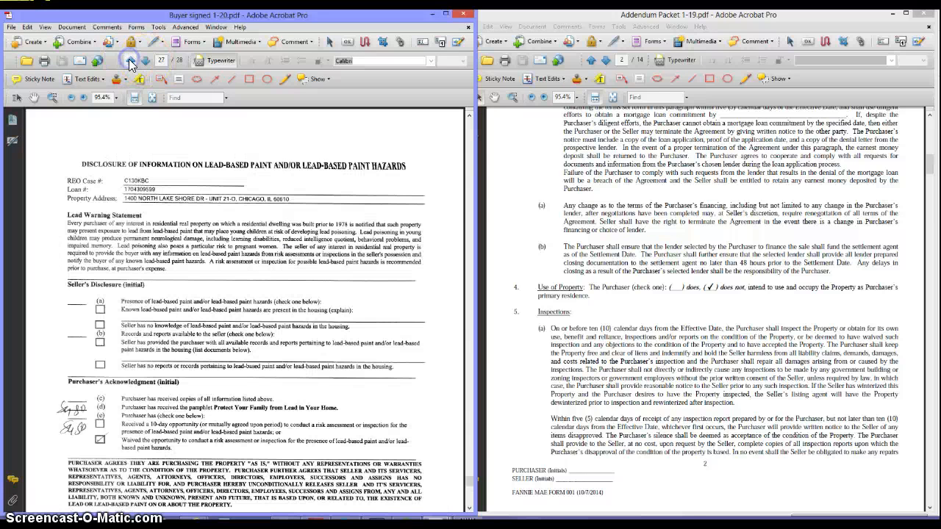
pyautogui.click(130, 62)
pyautogui.click(130, 62)
pyautogui.click(130, 62)
pyautogui.click(131, 62)
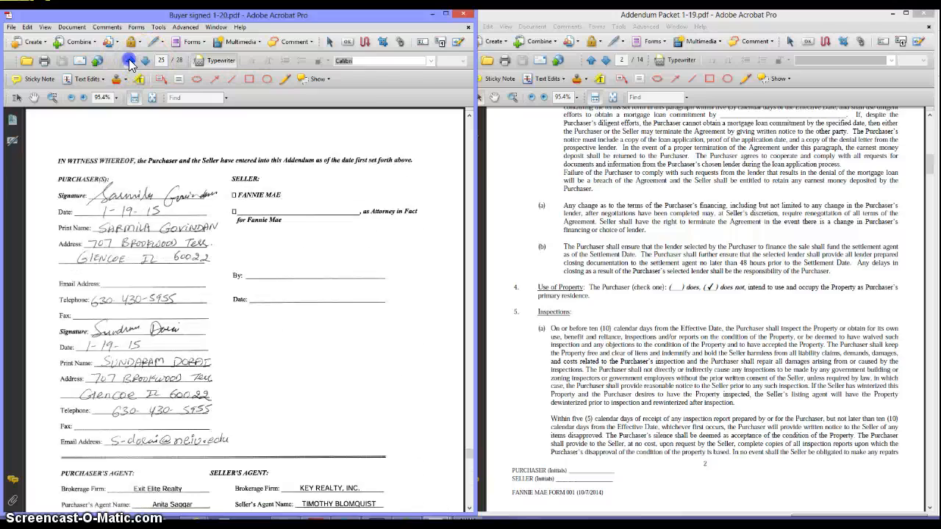
pyautogui.click(130, 62)
pyautogui.tripleClick(130, 62)
# - Return Buyer signed 1-20.pdf to page 1 and scroll through its first three pages
pyautogui.tripleClick(130, 63)
pyautogui.tripleClick(130, 63)
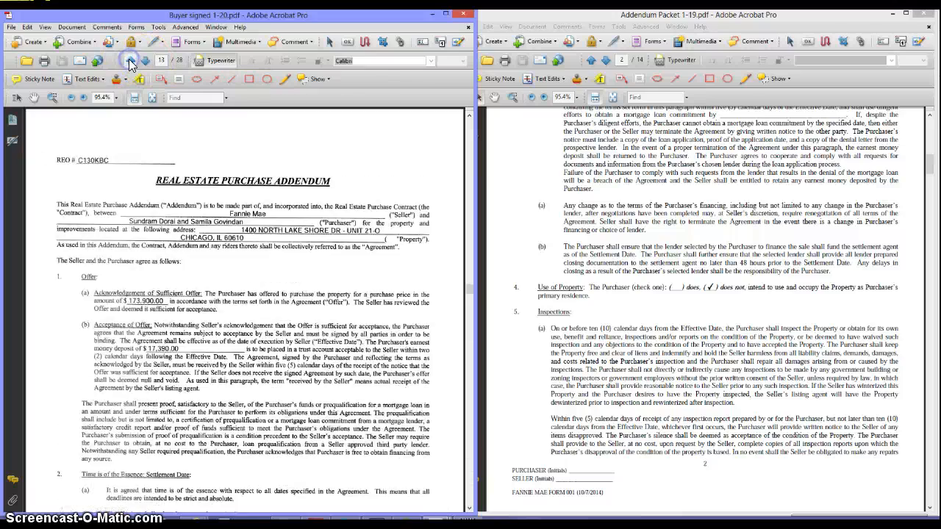
pyautogui.doubleClick(130, 62)
pyautogui.tripleClick(130, 63)
pyautogui.tripleClick(130, 63)
pyautogui.doubleClick(130, 62)
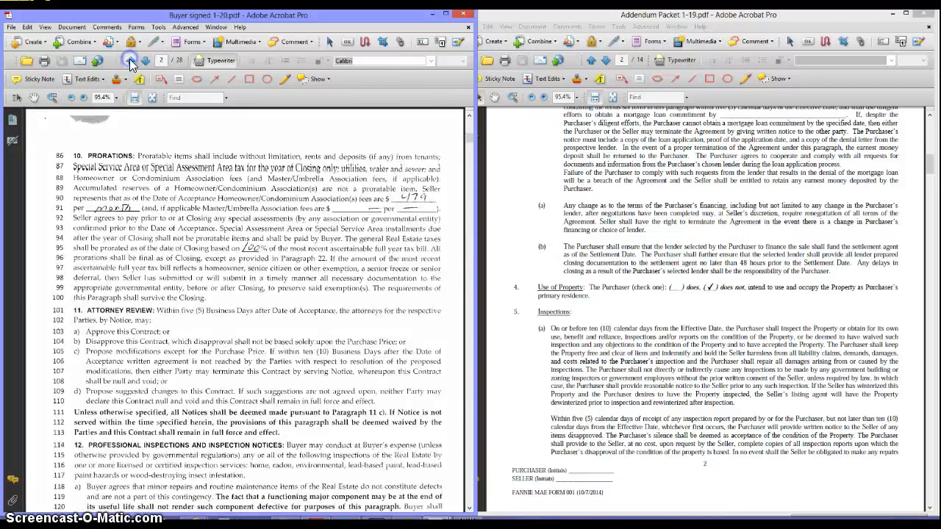
pyautogui.doubleClick(130, 62)
pyautogui.scroll(-5, 373, 357)
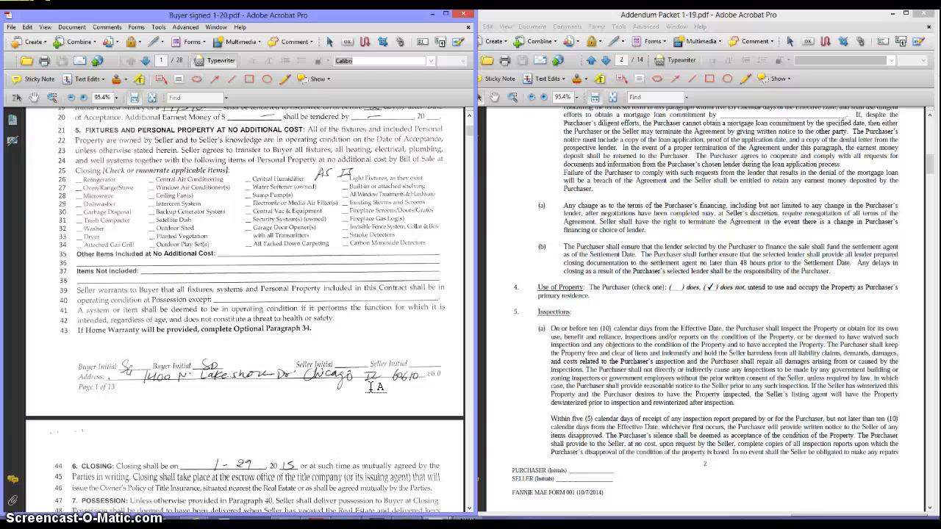
pyautogui.scroll(-4, 376, 388)
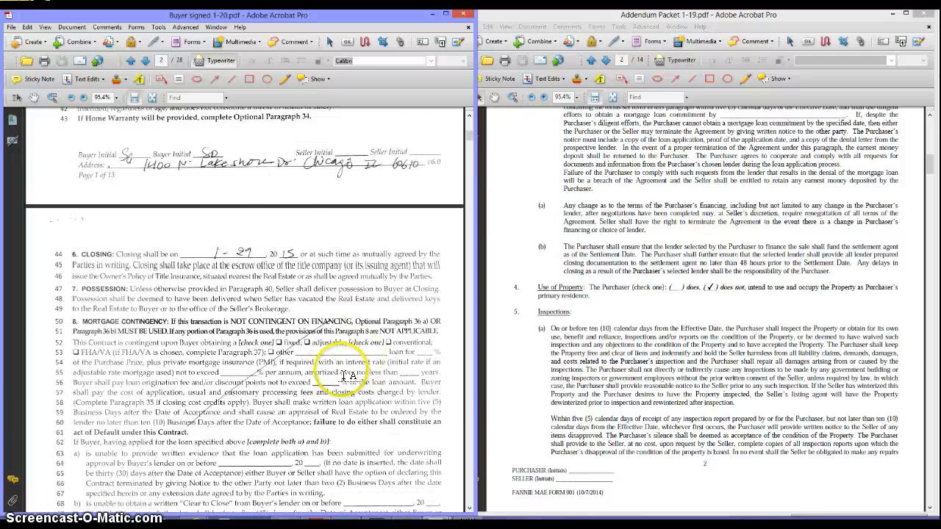
pyautogui.scroll(-7, 341, 369)
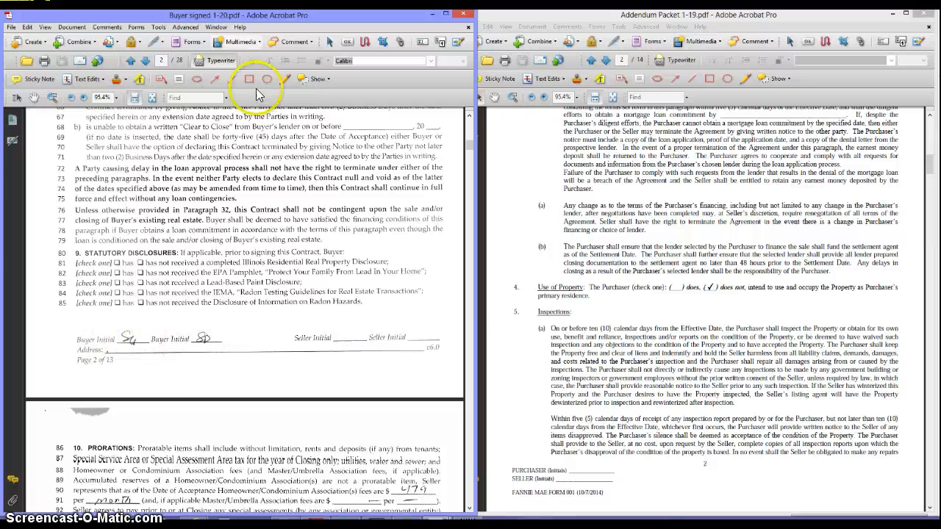
pyautogui.moveTo(288, 25); pyautogui.dragTo(288, 20)
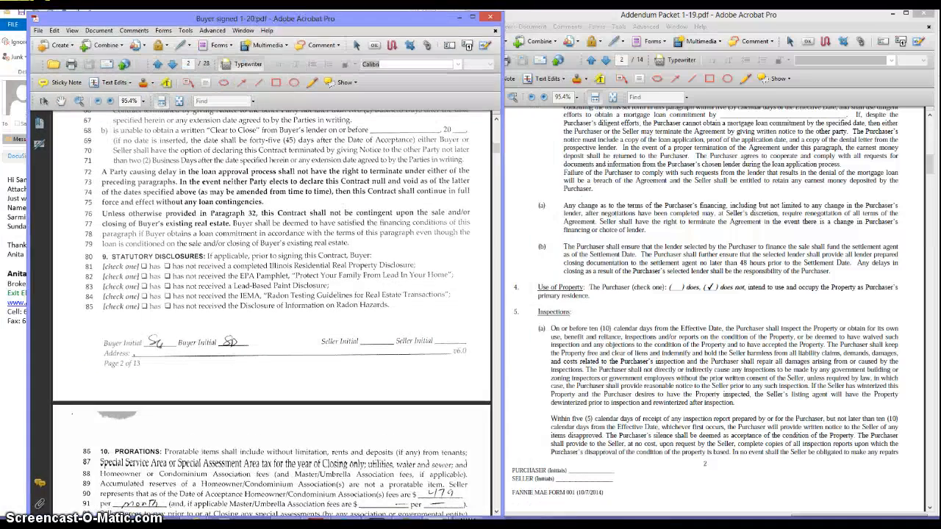
# - Bring Addendum Packet 1-19.pdf back to page 1 showing the buyer names
pyautogui.click(586, 17)
pyautogui.scroll(2, 646, 351)
pyautogui.scroll(15, 646, 351)
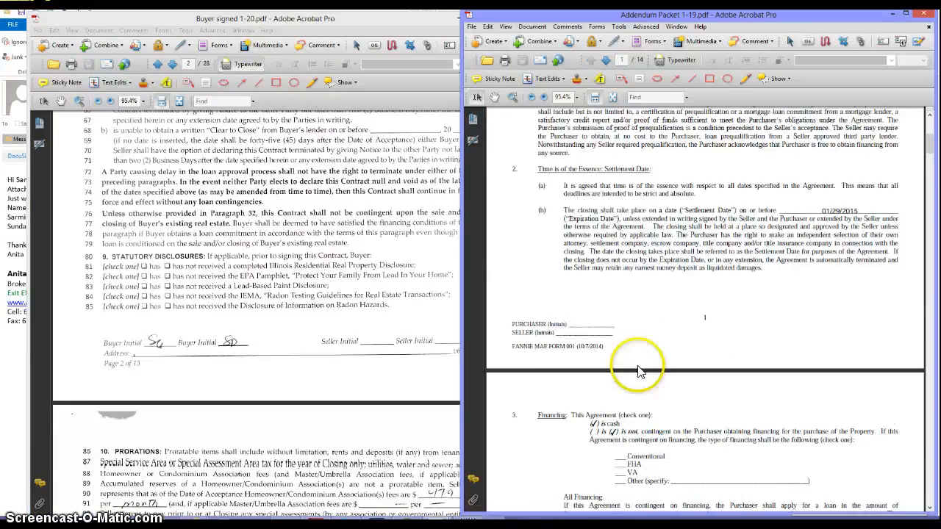
pyautogui.click(652, 28)
# - Redact the misspelled buyer names on the addendum page 1 purchaser line
pyautogui.click(638, 227)
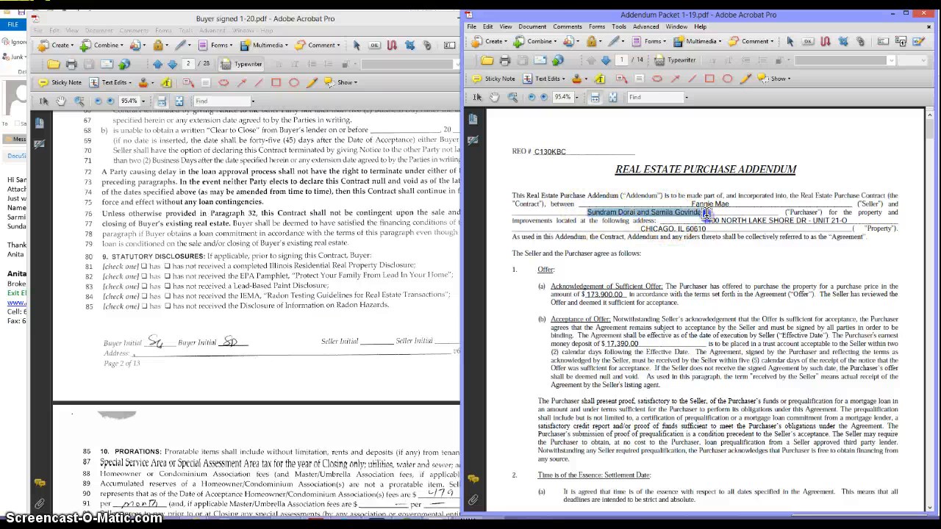
pyautogui.moveTo(587, 213); pyautogui.dragTo(706, 213)
pyautogui.click(646, 26)
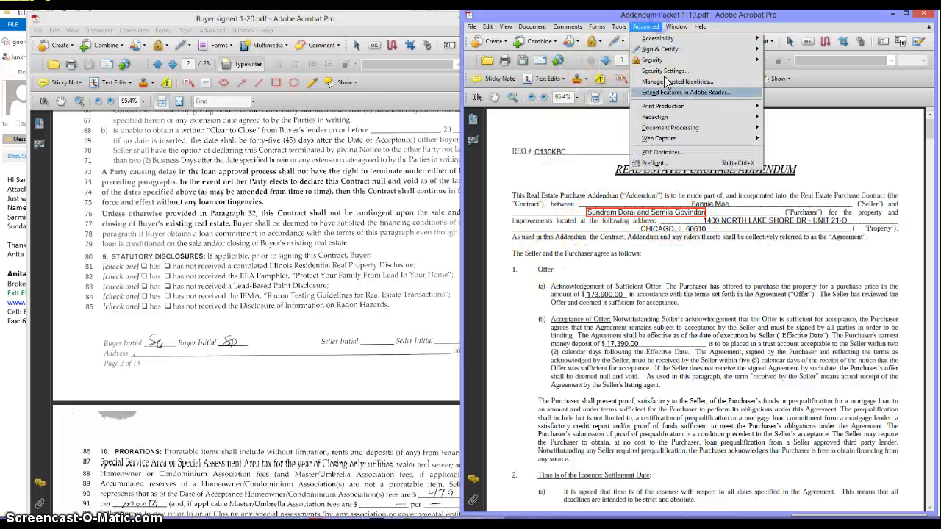
pyautogui.moveTo(678, 118)
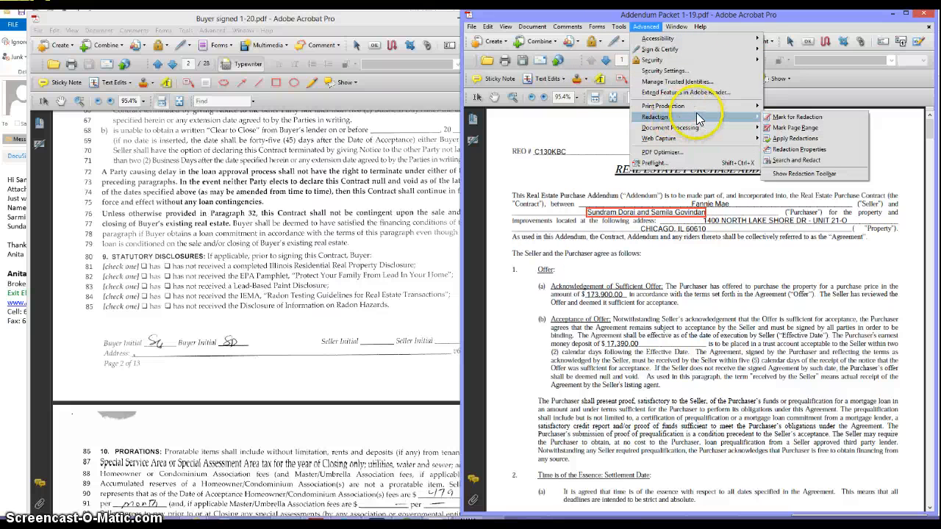
pyautogui.click(795, 138)
pyautogui.click(753, 311)
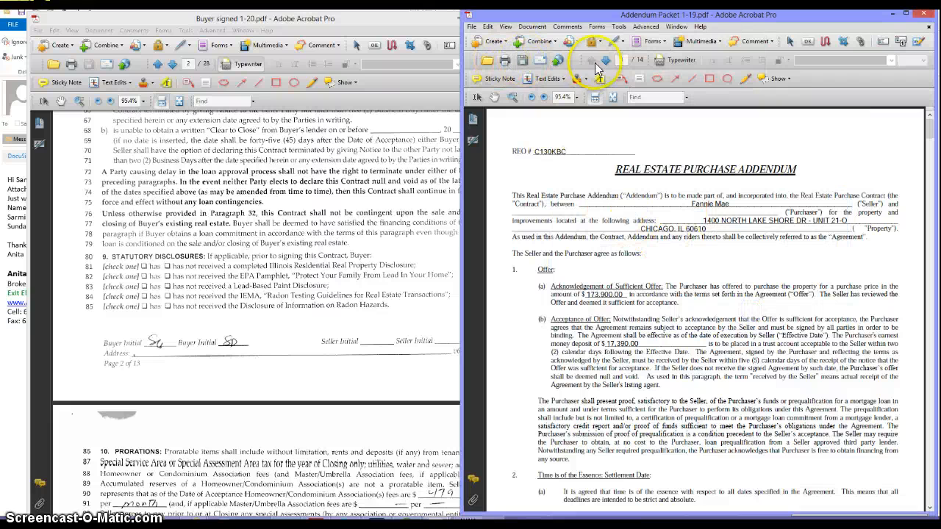
# - Add the correctly spelled buyer names from the agent's email on the blank purchaser line
pyautogui.click(405, 20)
pyautogui.click(468, 17)
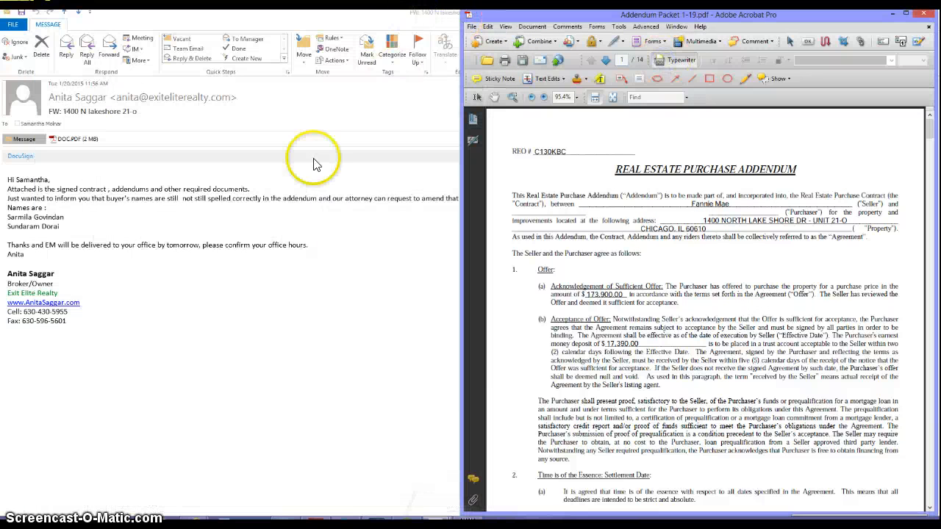
pyautogui.click(587, 212)
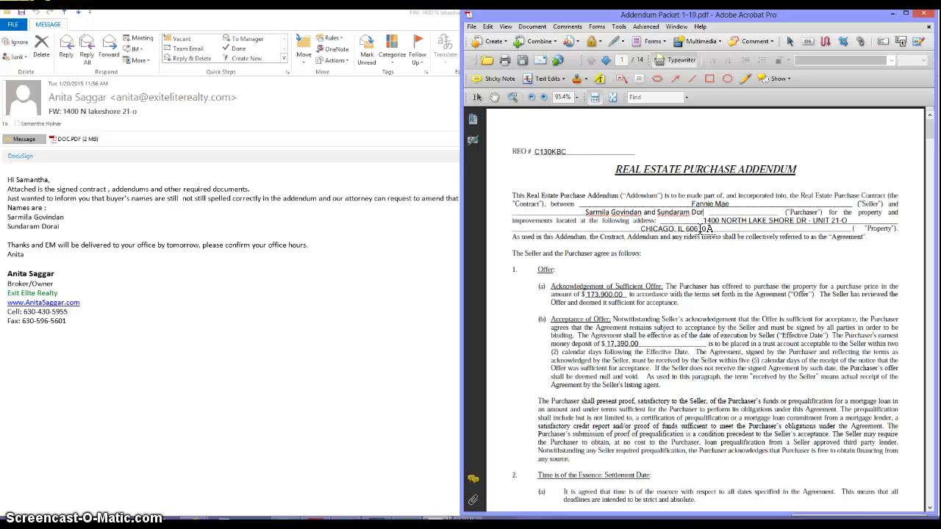
pyautogui.click(532, 26)
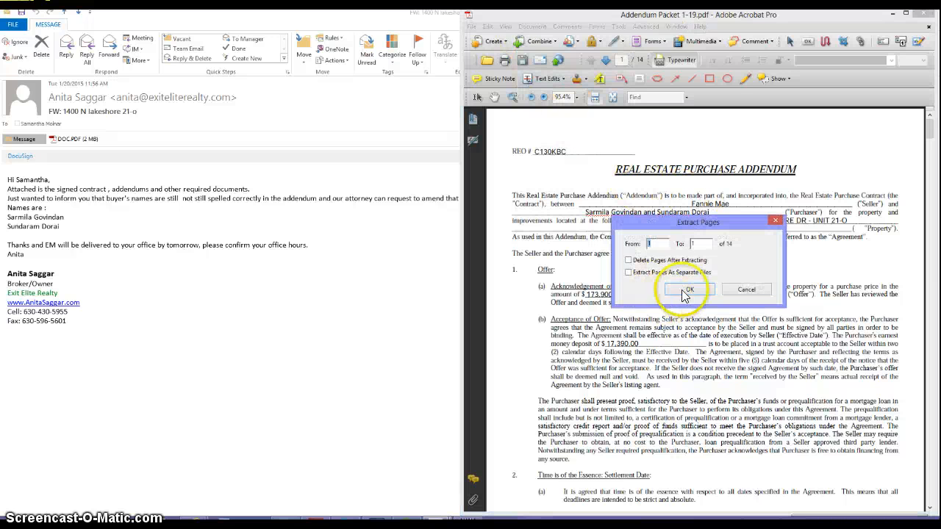
# - Extract addendum page 1 into a new PDF, save it as 'page 1', and close it
pyautogui.click(689, 288)
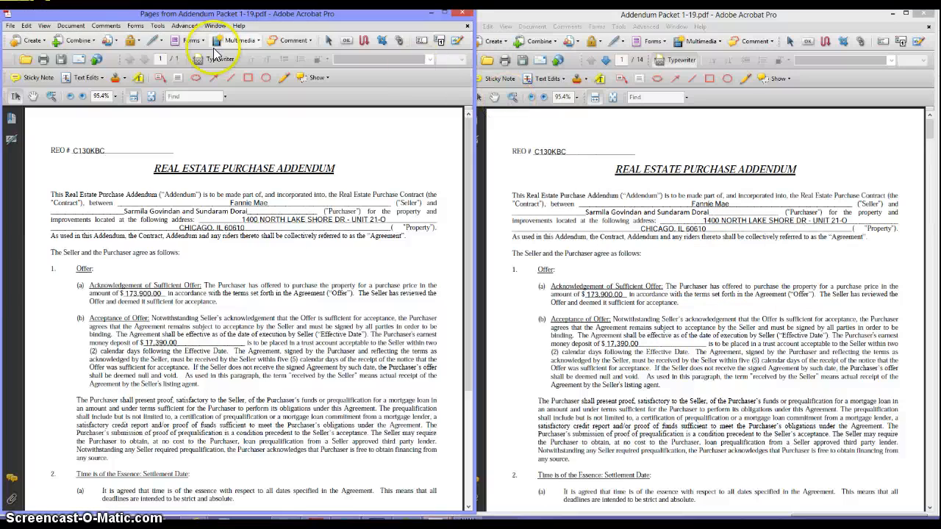
pyautogui.click(11, 26)
pyautogui.click(29, 71)
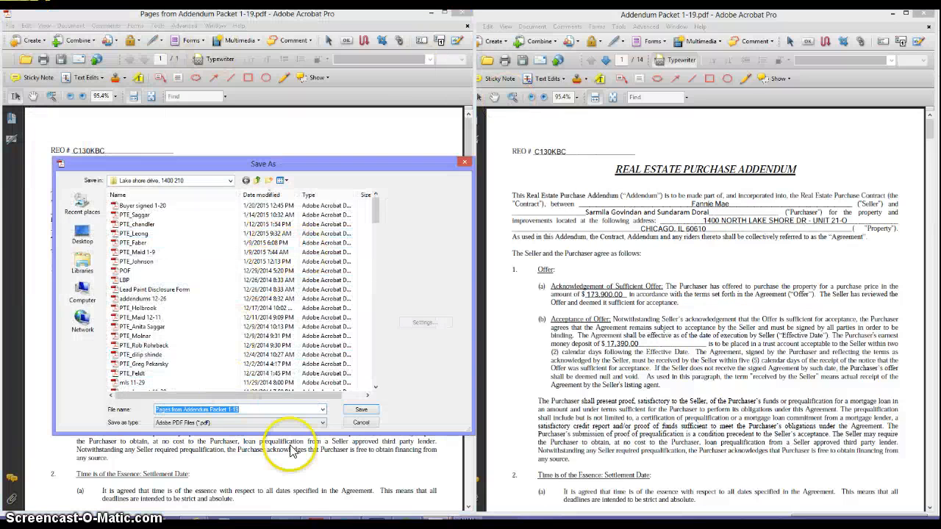
pyautogui.write('page 1')
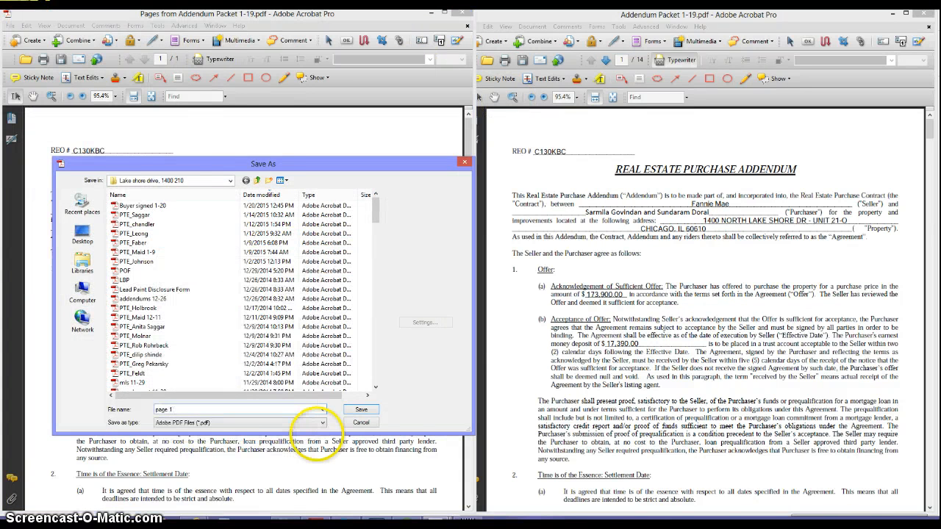
pyautogui.press('Return')
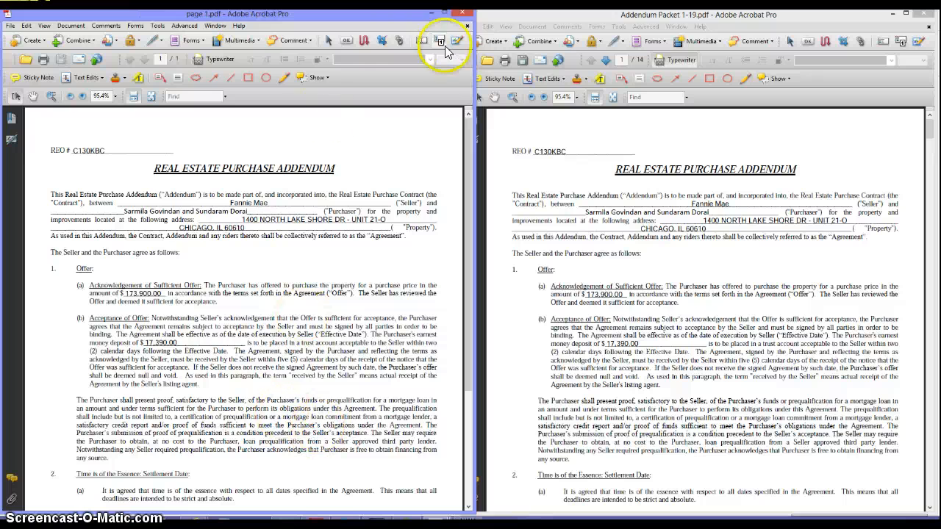
pyautogui.click(461, 13)
pyautogui.click(87, 48)
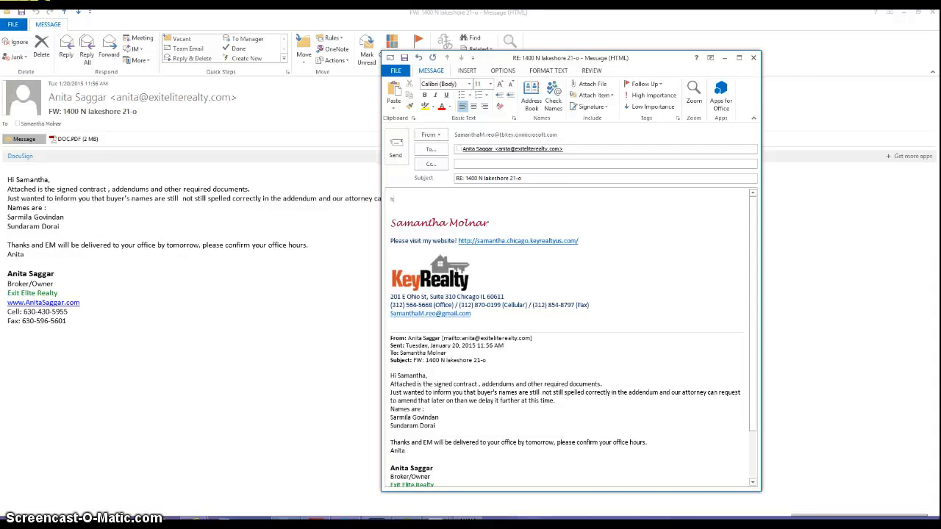
# - Write the greeting to the agent, the corrected page 1 attachment note, and an errors intro line
pyautogui.write('Hey anita')
pyautogui.press('Return')
pyautogui.write('attac')
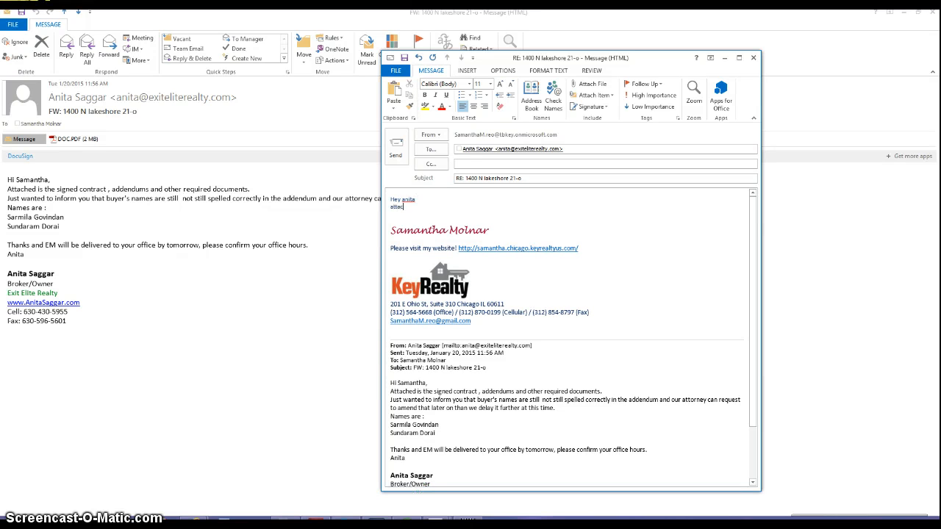
pyautogui.write('hed is the corrected spelling for page 1 of the adden')
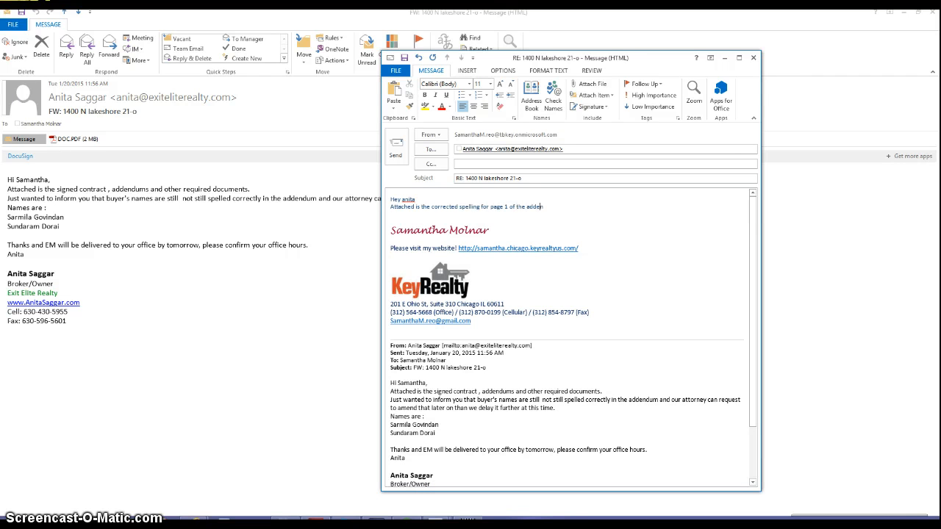
pyautogui.write('dums. please have the buyer sign and return')
pyautogui.press('Return')
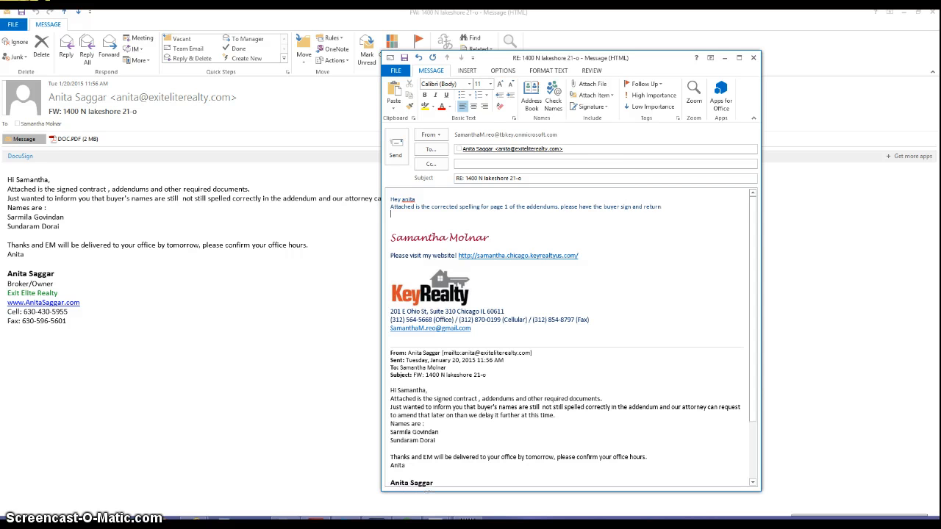
pyautogui.write('I also note')
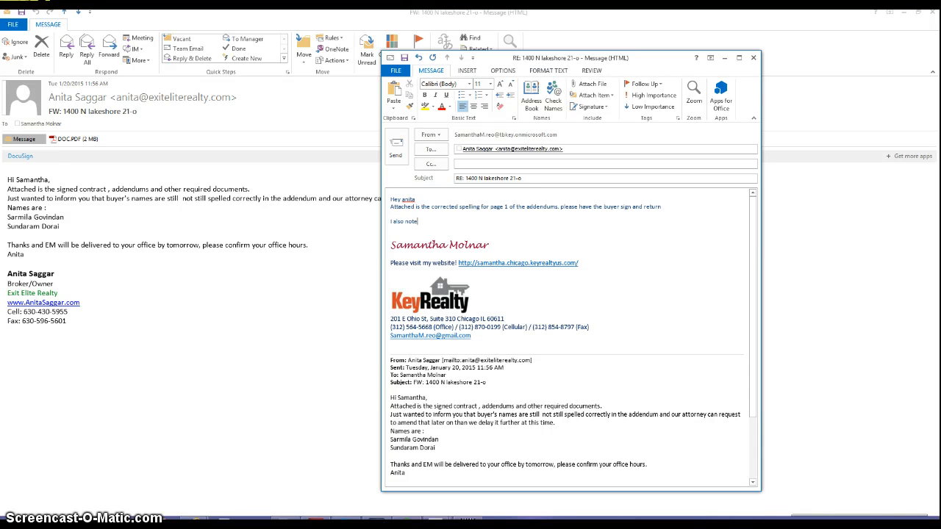
pyautogui.write('d a few errors')
pyautogui.press('Return')
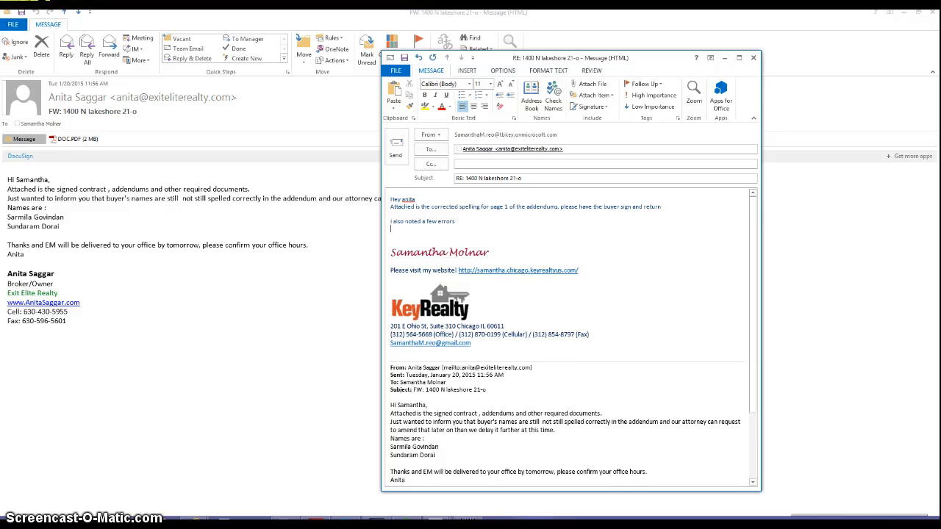
# - List the missing earnest money check and contract address mismatch, then request the corrected contract
pyautogui.write('- Missing a copy of the earnest mo')
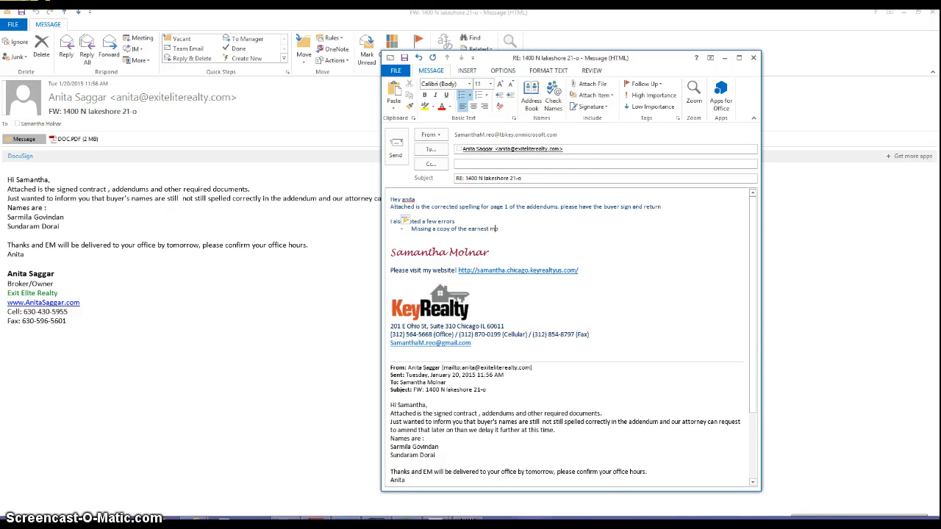
pyautogui.write('ney check')
pyautogui.press('Return')
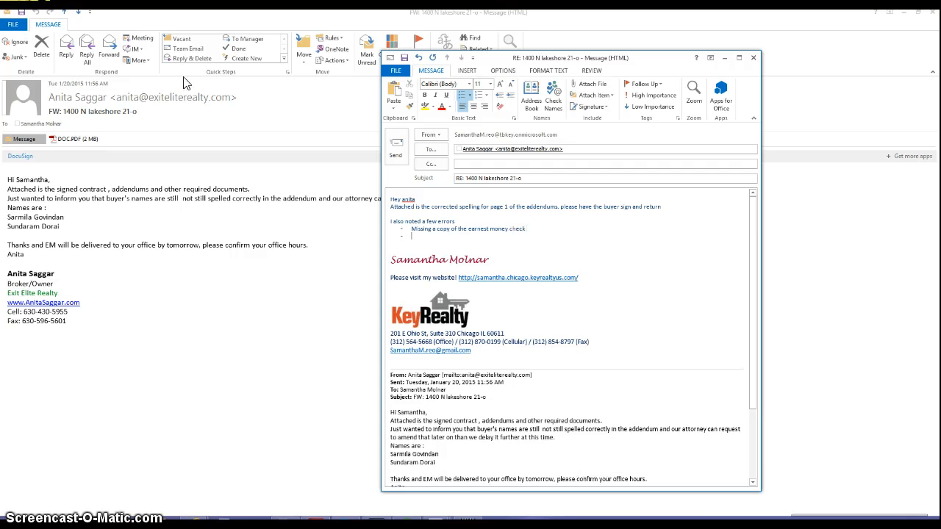
pyautogui.write('The address at the bottom m')
pyautogui.press('BackSpace')
pyautogui.write('of each page of the contract')
pyautogui.write(' dp')
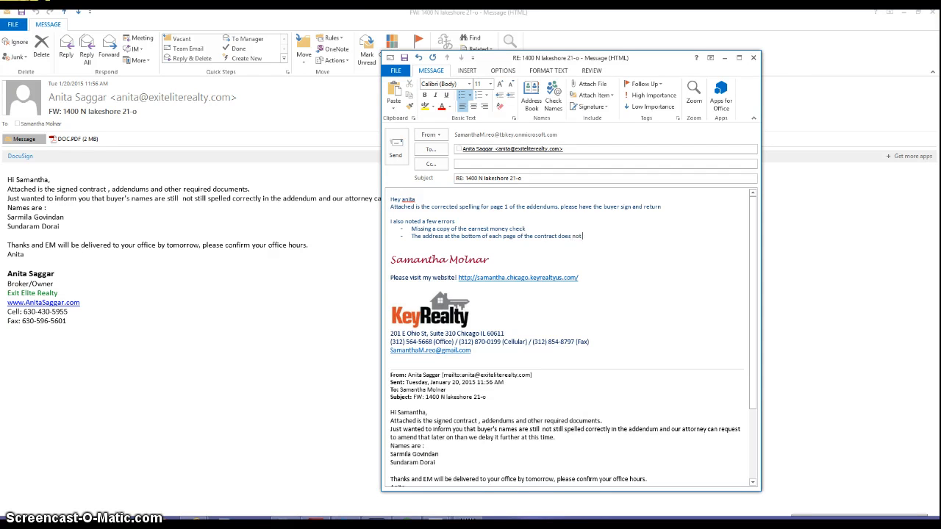
pyautogui.write(' reflect the address on the addendums')
pyautogui.write('. it ust m')
pyautogui.press('Return')
pyautogui.press('Return')
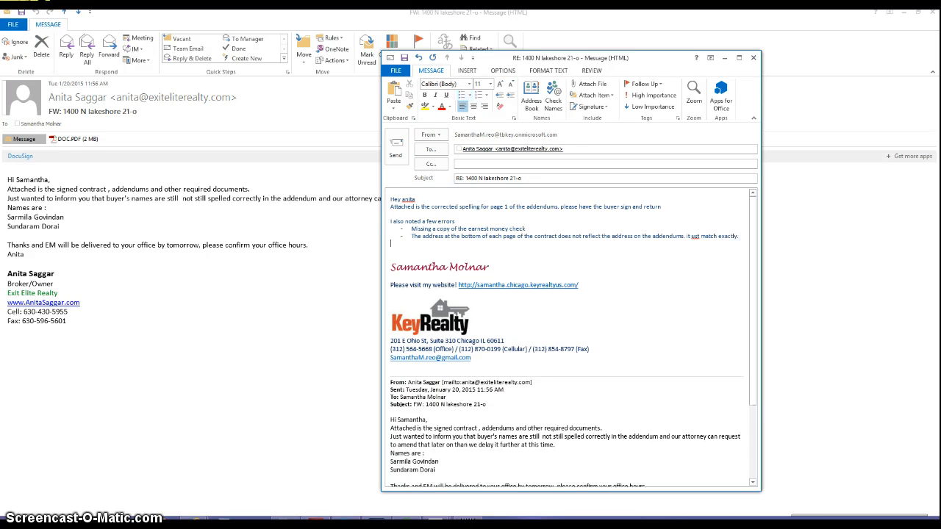
pyautogui.write('Please sned me the corrected contract, initialed page 1 of the')
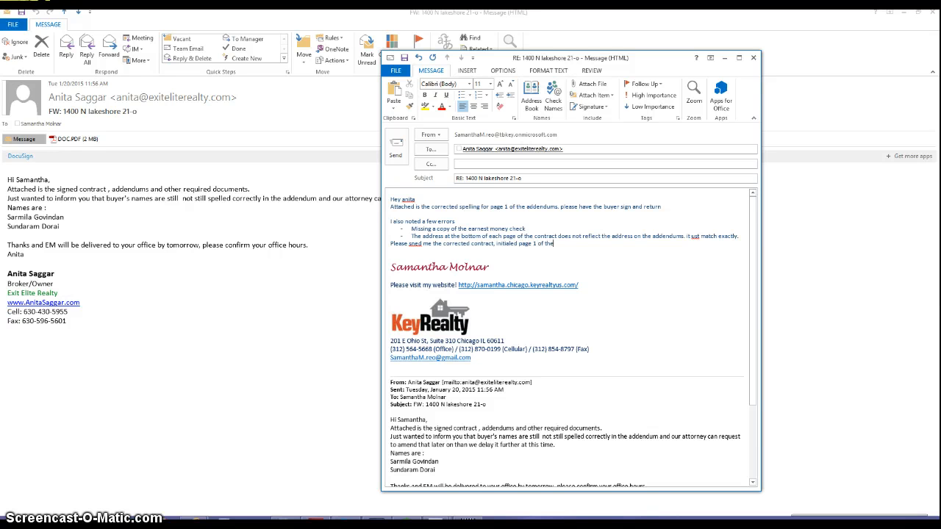
pyautogui.write(' addendums with the name change and a copy of the EM check asap')
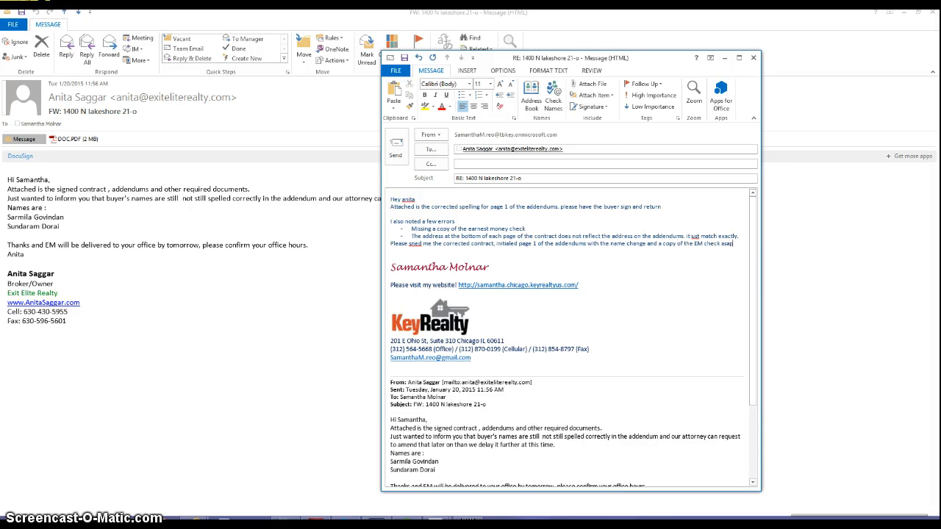
pyautogui.write('. thanks so much')
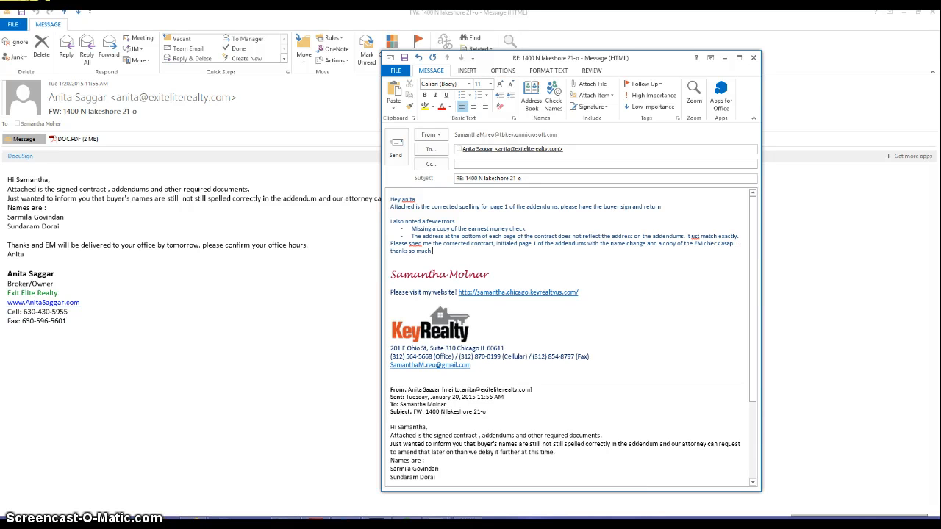
# - Correct 'ust' to 'must' and add a bullet about the unneeded owner occupancy doc
pyautogui.rightClick(695, 236)
pyautogui.click(722, 247)
pyautogui.click(744, 237)
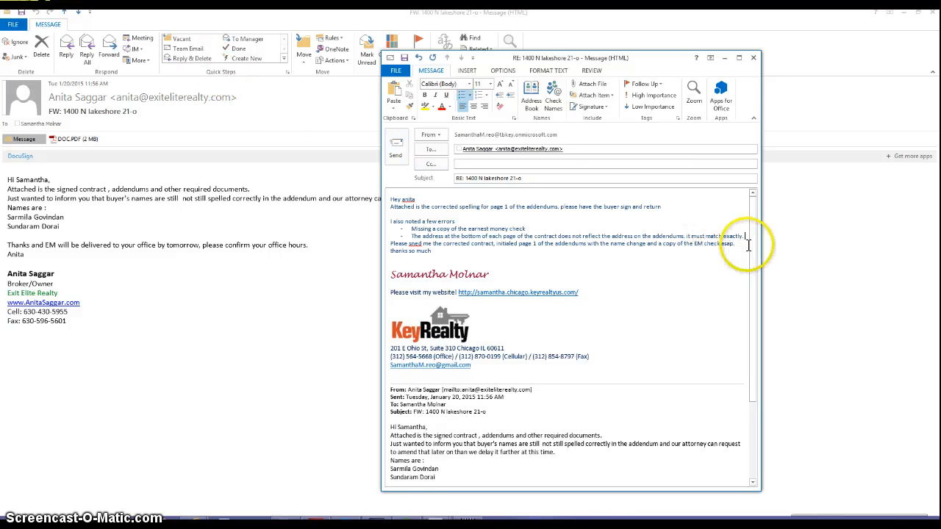
pyautogui.press('Return')
pyautogui.write('You also inclu')
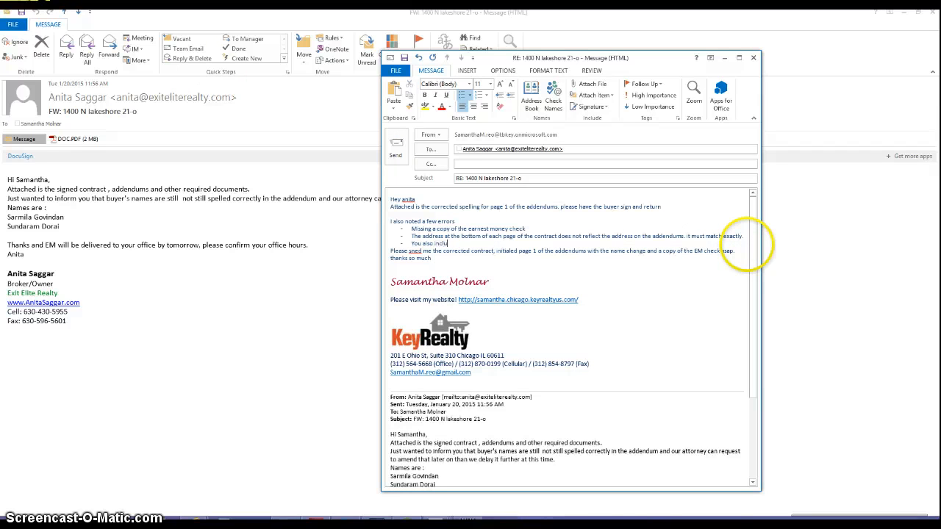
pyautogui.write('ded the owner occupancy')
pyautogui.write(' coc but we do not need this since it is an investmen')
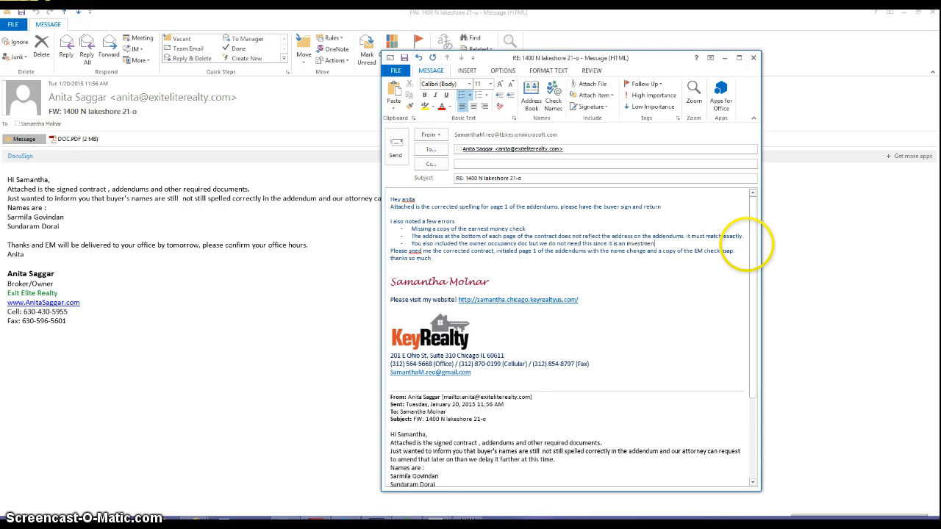
pyautogui.write('t purchase, I have deleted that page')
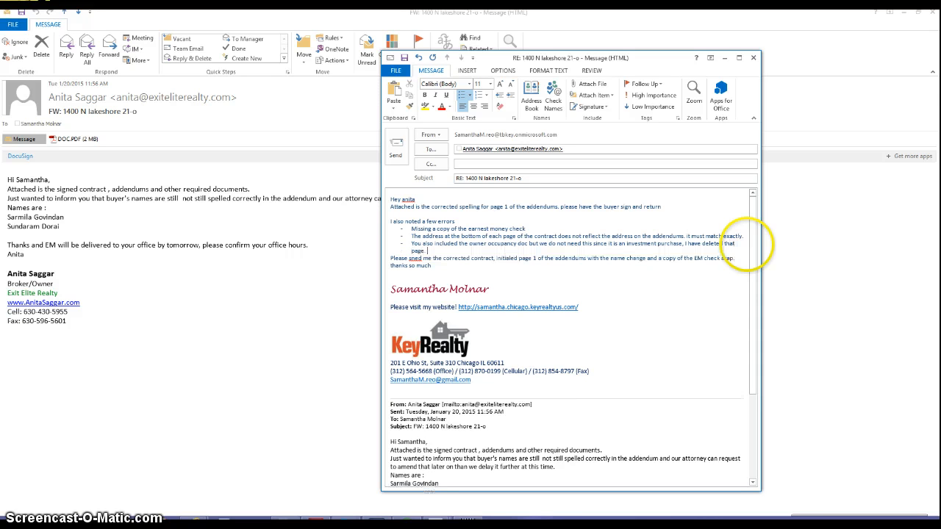
pyautogui.press('Return')
pyautogui.press('Return')
pyautogui.press('Return')
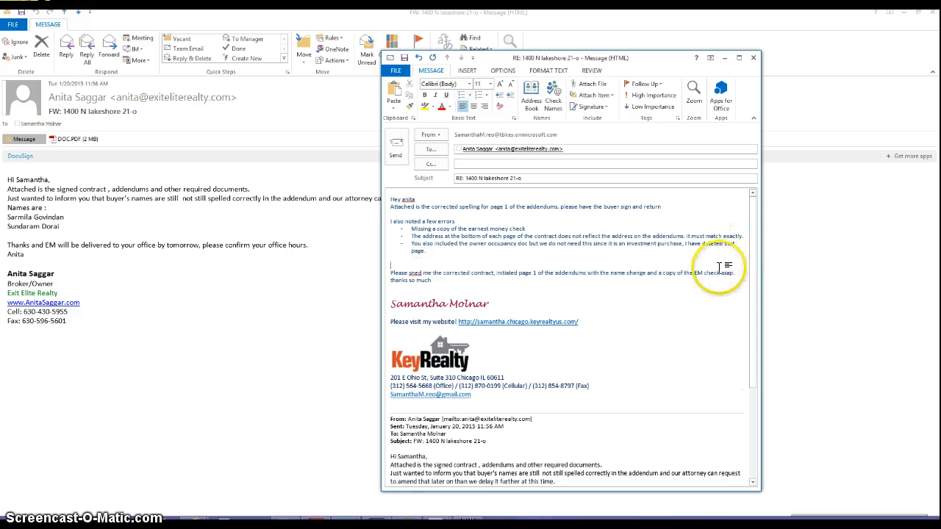
# - Correct 'sned' to 'send' and capitalise the agent's name in the greeting
pyautogui.rightClick(416, 272)
pyautogui.click(445, 283)
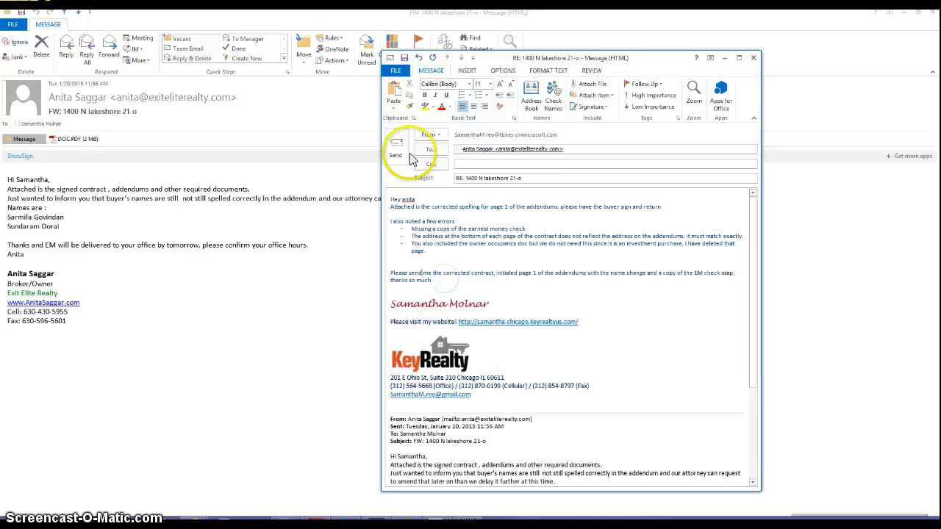
pyautogui.rightClick(408, 200)
pyautogui.click(433, 210)
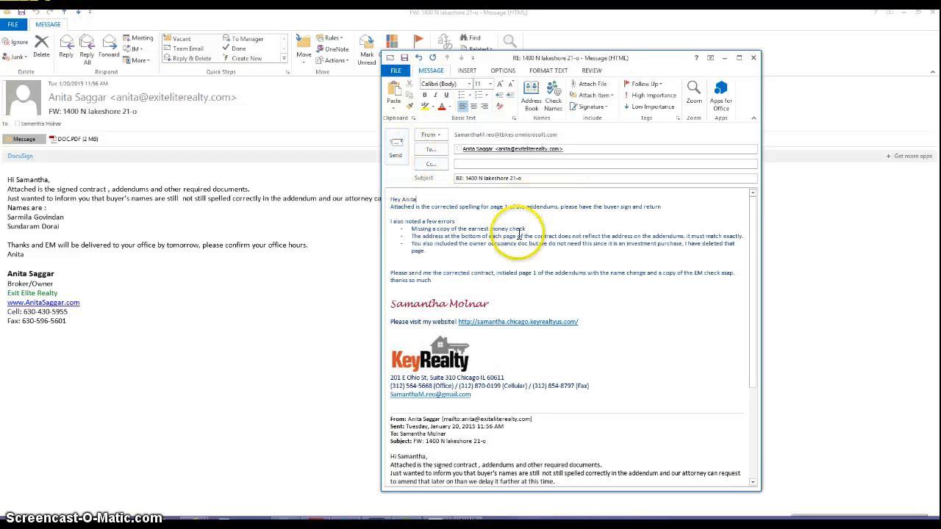
pyautogui.click(587, 84)
pyautogui.click(289, 69)
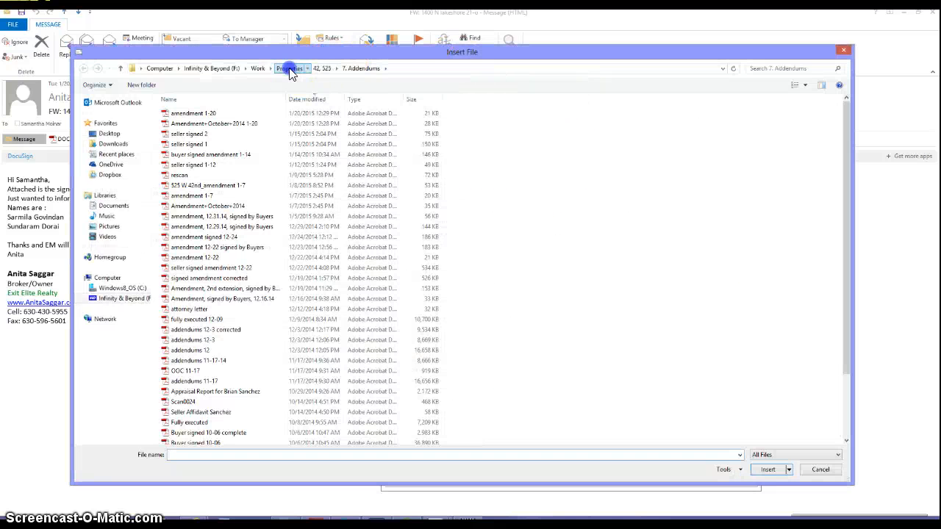
pyautogui.click(302, 167)
pyautogui.press('l')
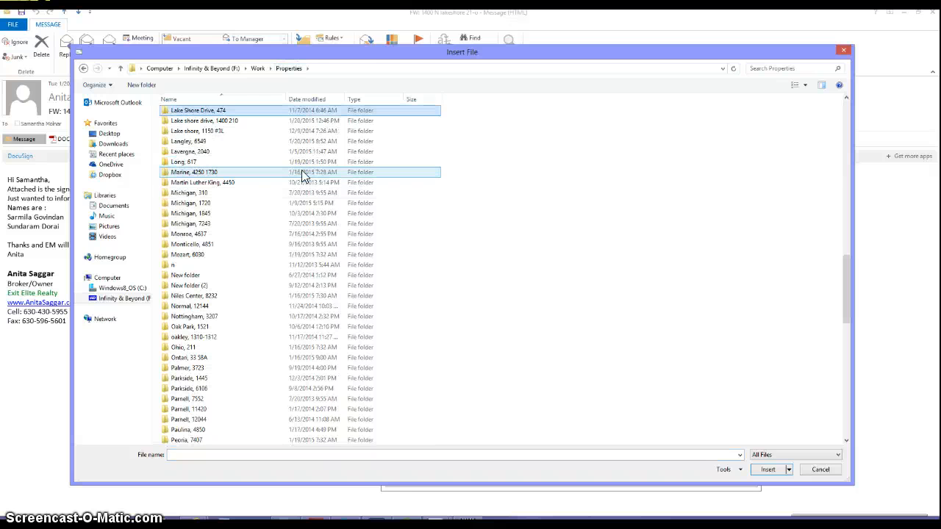
pyautogui.click(314, 120)
pyautogui.doubleClick(309, 121)
pyautogui.click(196, 115)
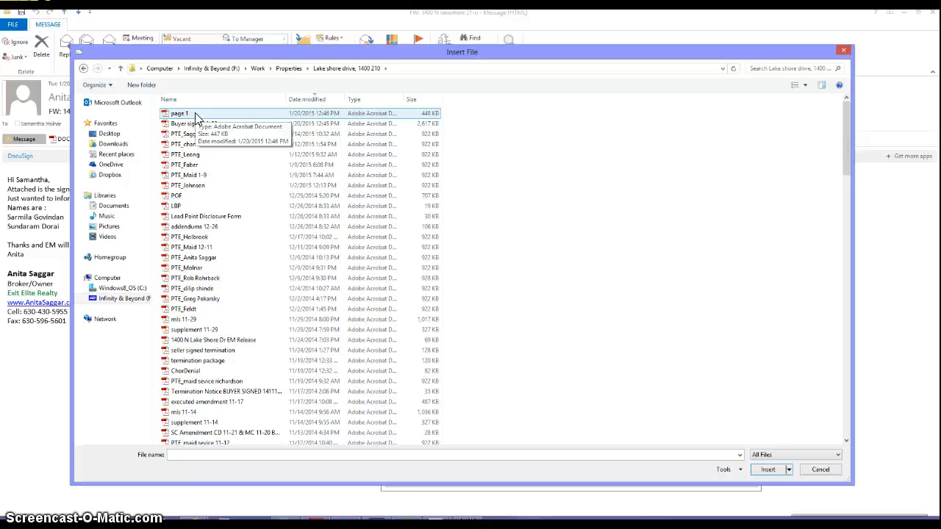
pyautogui.doubleClick(197, 115)
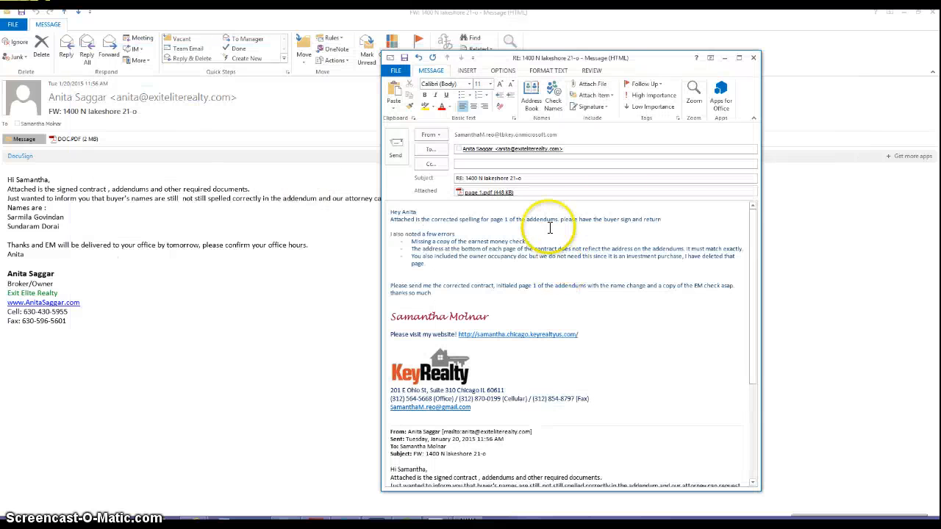
# - Add a suggested contact as the Cc recipient
pyautogui.click(506, 163)
pyautogui.write('shak')
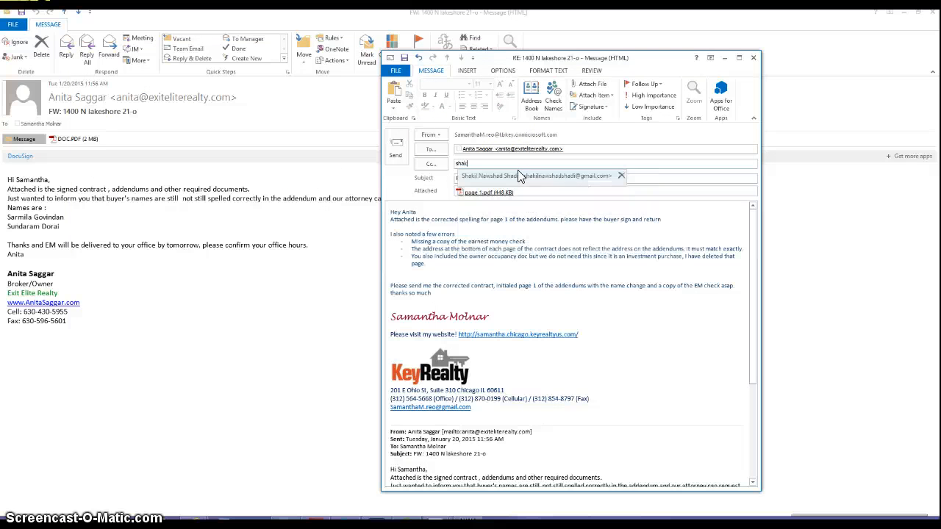
pyautogui.click(519, 175)
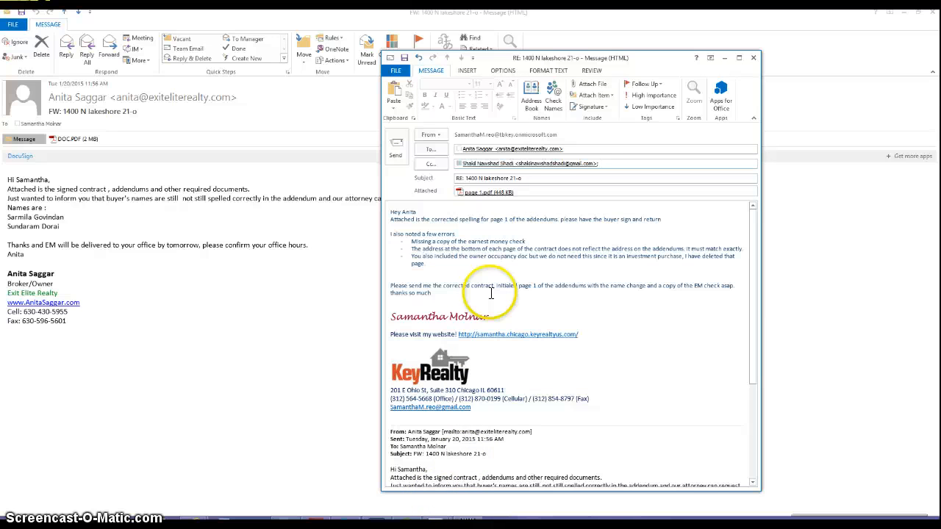
# - Send the reply with page 1.pdf and open the Move folder list for the message
pyautogui.click(476, 234)
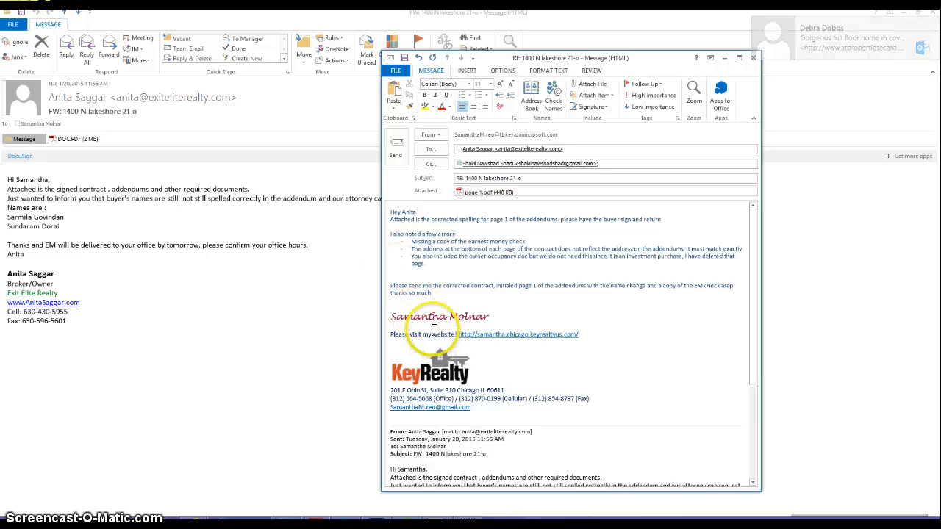
pyautogui.click(402, 145)
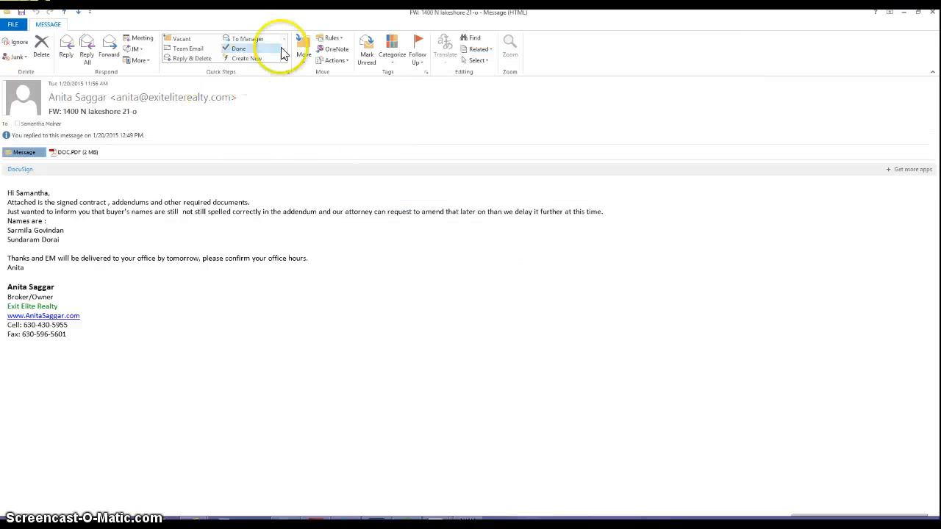
pyautogui.click(307, 55)
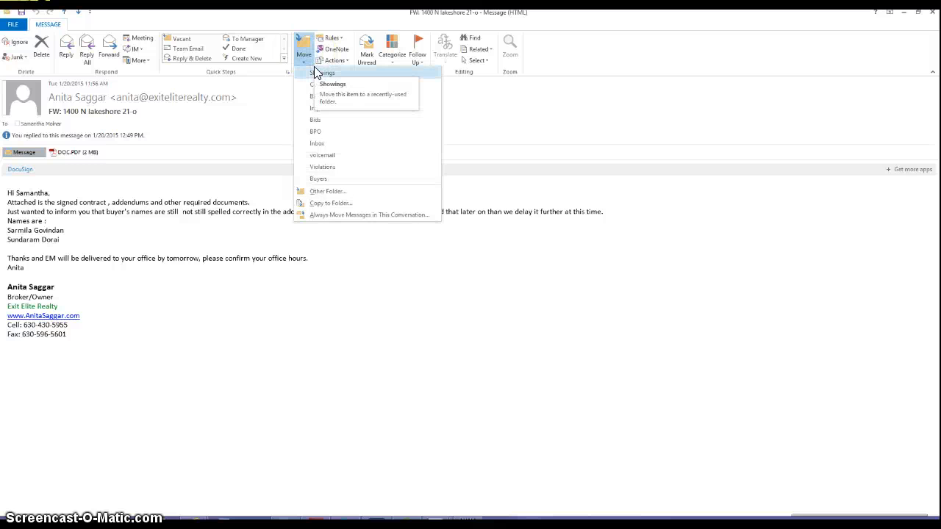